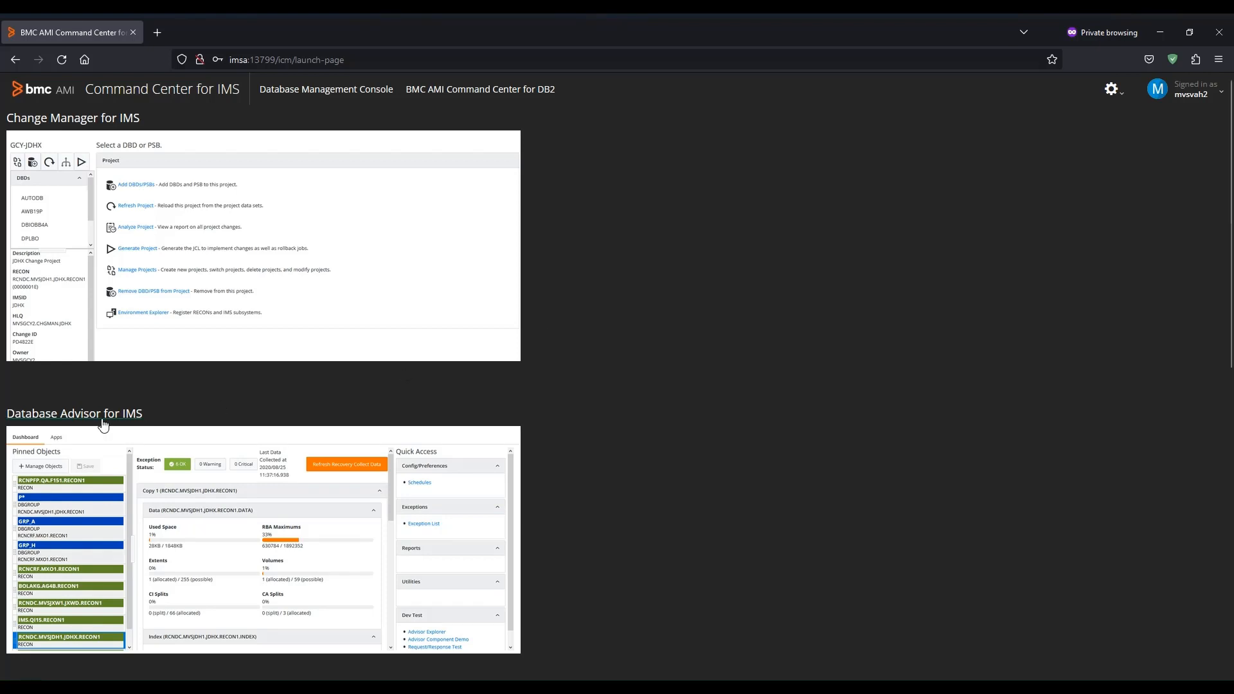
Step: Open Database Advisor for IMS and launch its Maintain Environment app
{"action": "left_click", "coordinate": [65, 418]}
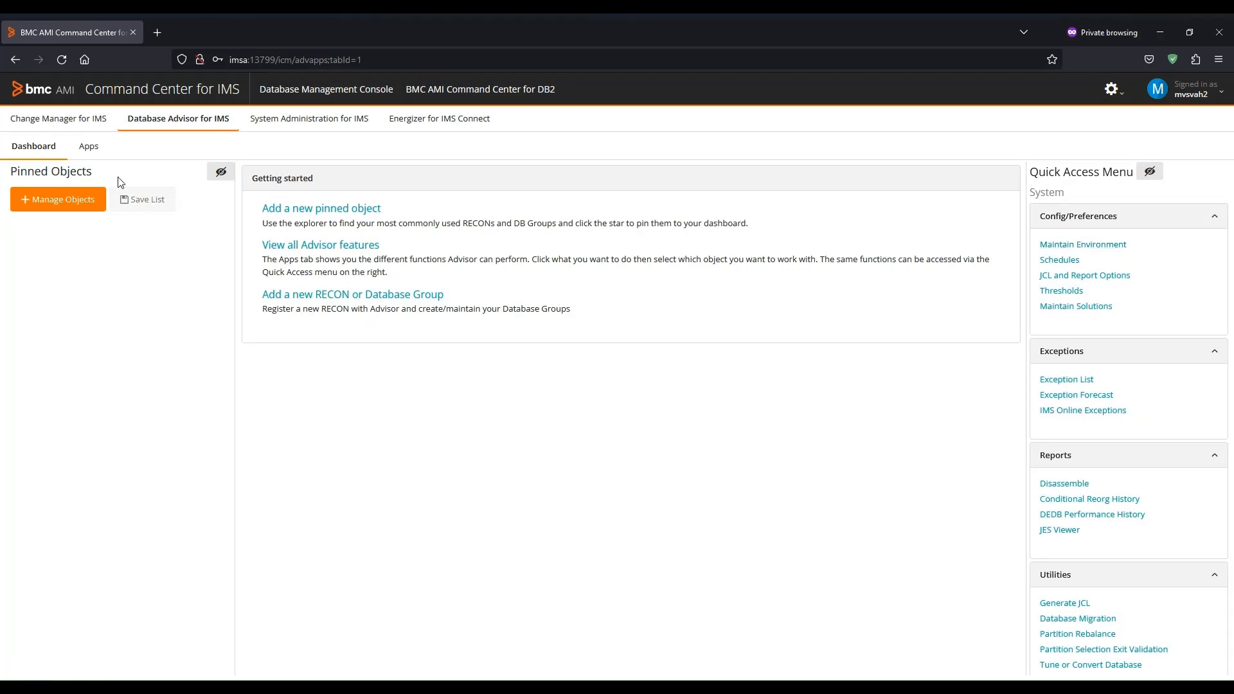
{"action": "left_click", "coordinate": [89, 146]}
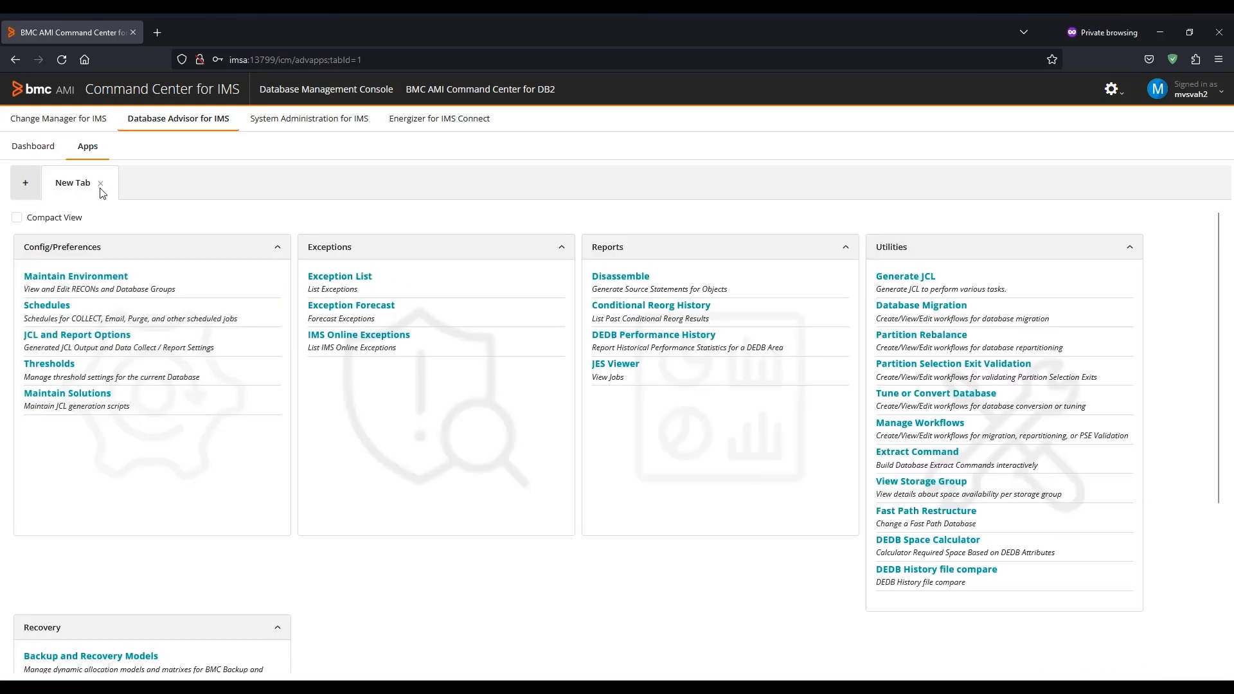
{"action": "left_click", "coordinate": [65, 278]}
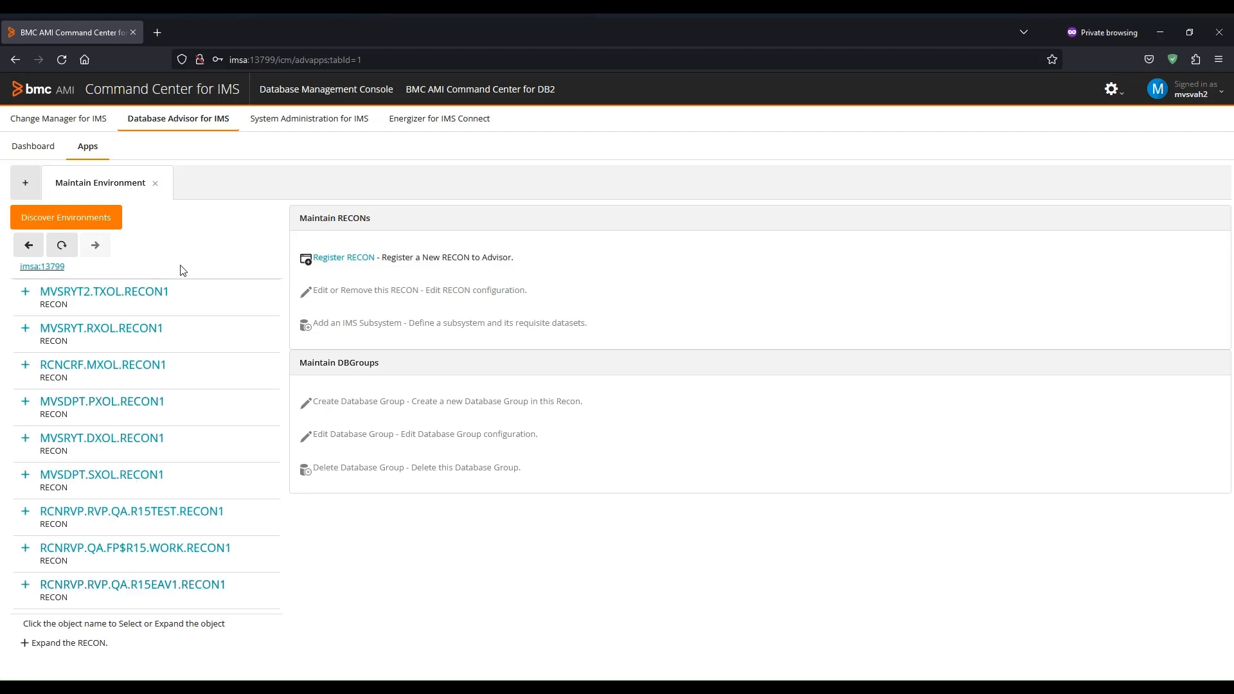
Step: View the form for registering a new RECON, then return to the maintenance options without adding one
{"action": "left_click", "coordinate": [343, 258]}
{"action": "left_click", "coordinate": [339, 290]}
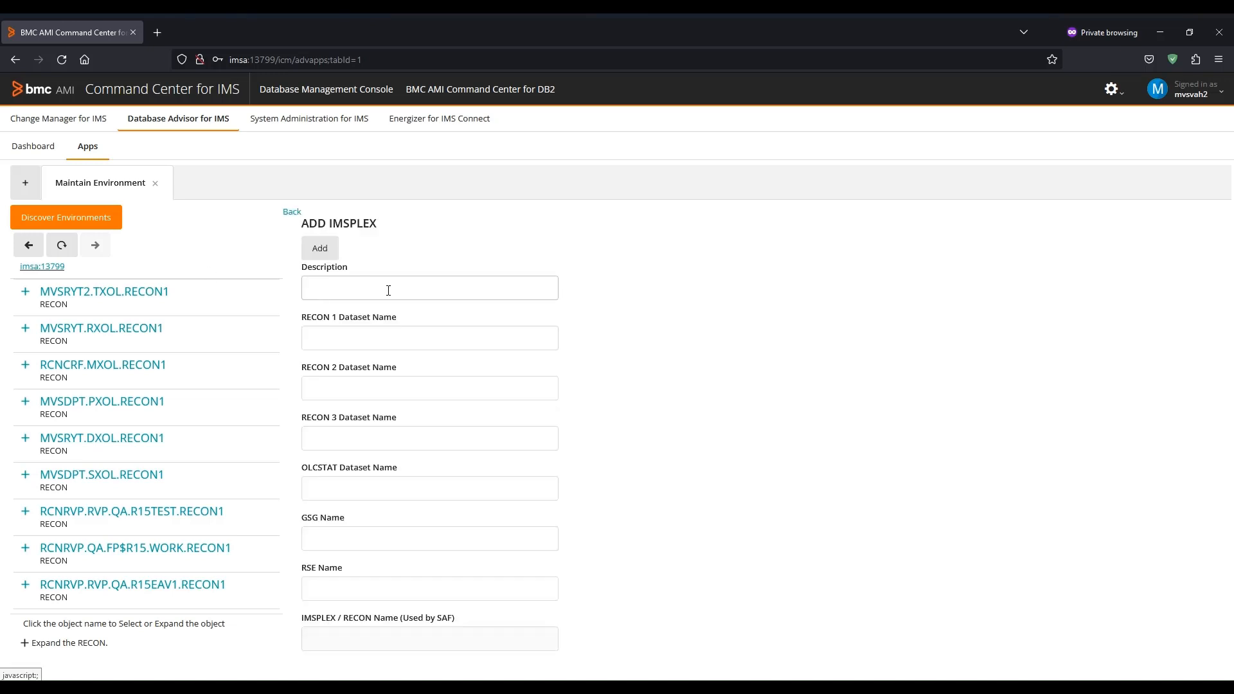
{"action": "left_click", "coordinate": [291, 213]}
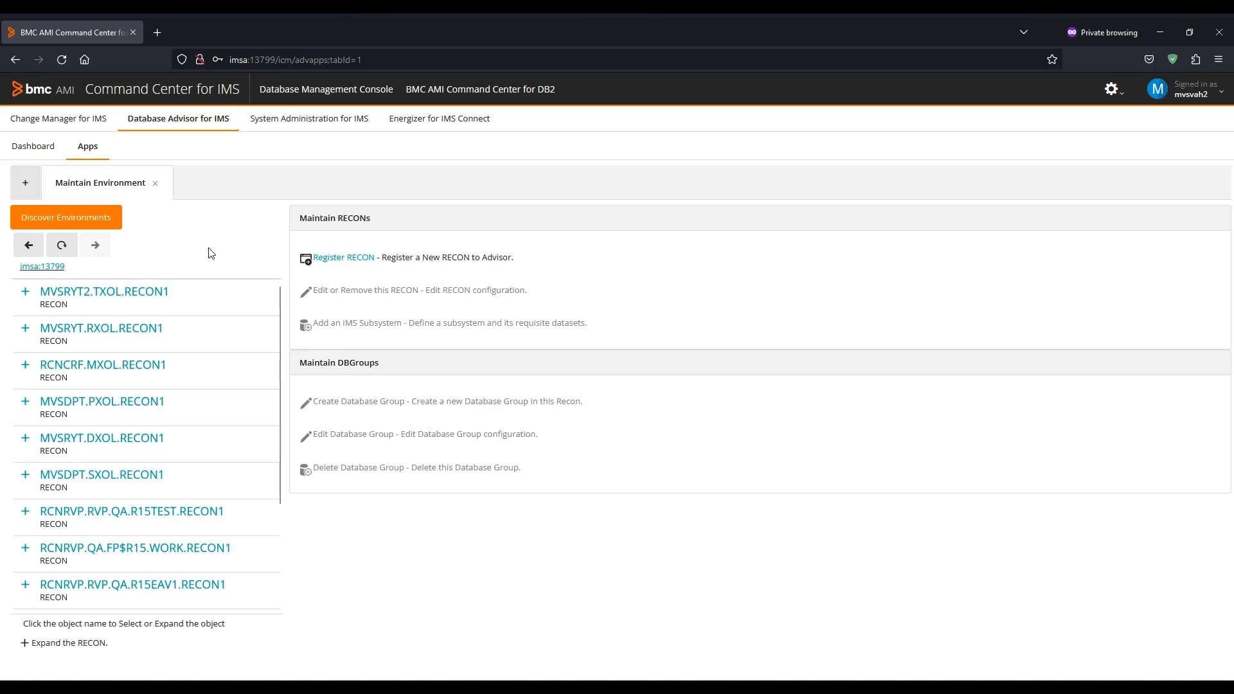
Step: Review the configuration of RECON MVSRYT2.TXOL.RECON1 and return to its maintenance options
{"action": "left_click", "coordinate": [132, 293]}
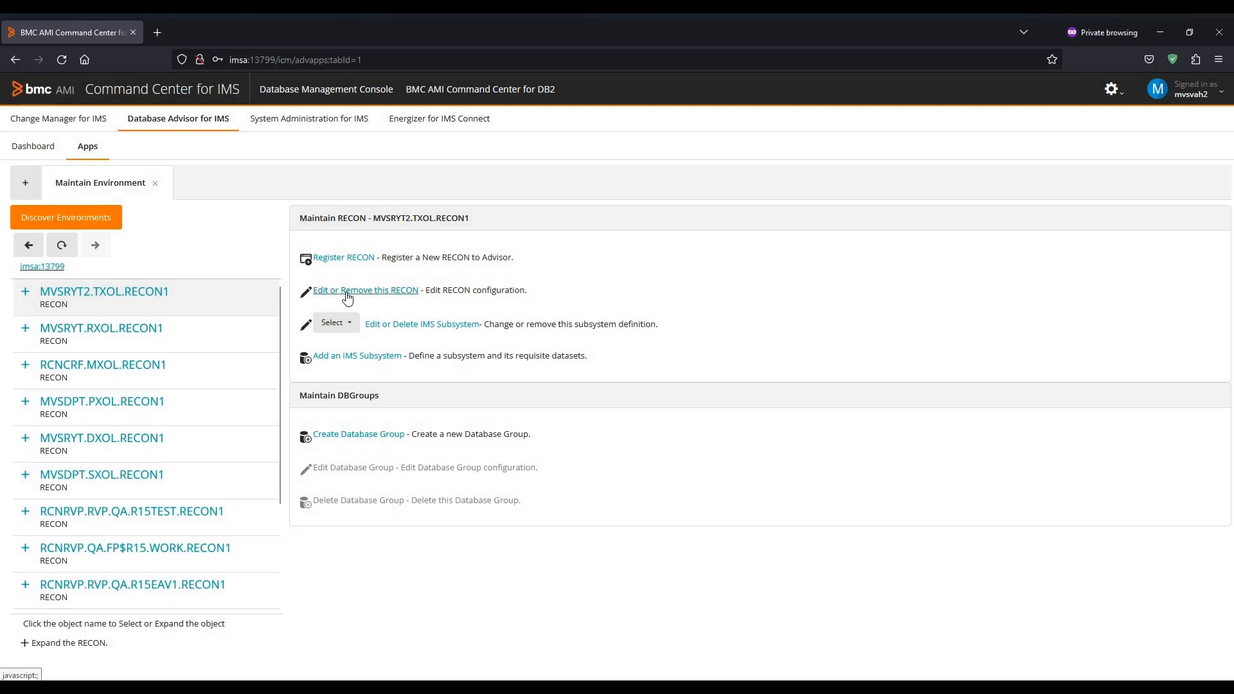
{"action": "left_click", "coordinate": [346, 292]}
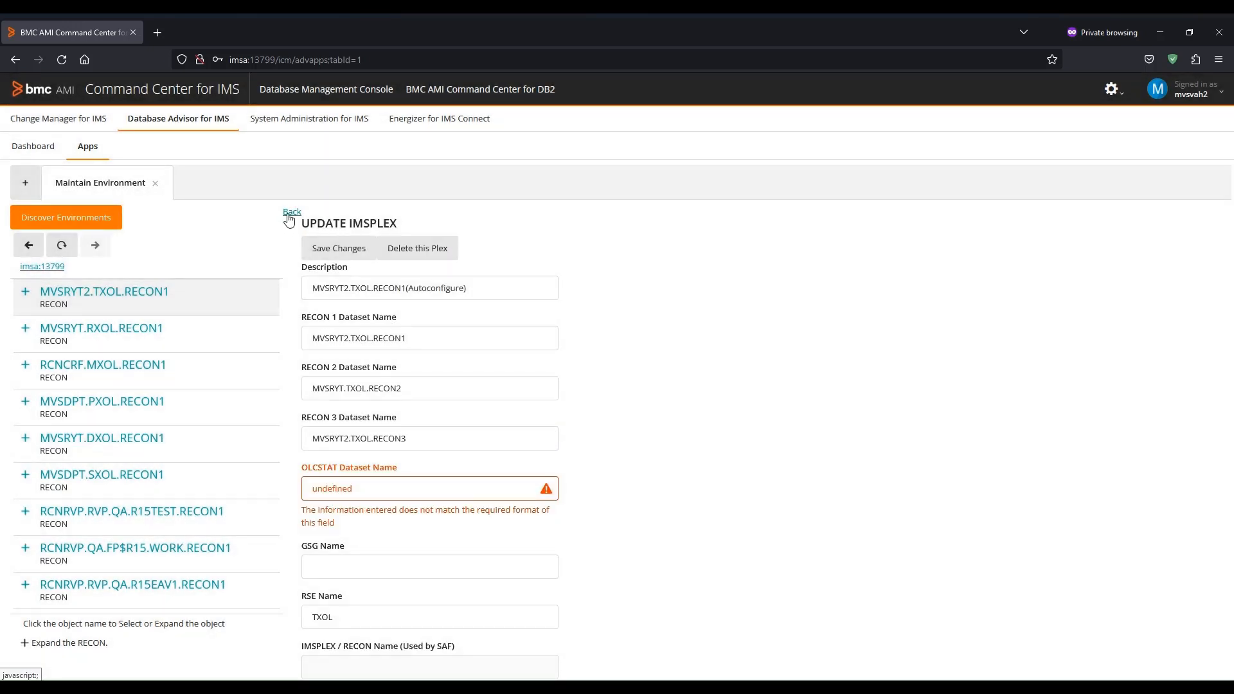
{"action": "left_click", "coordinate": [291, 212]}
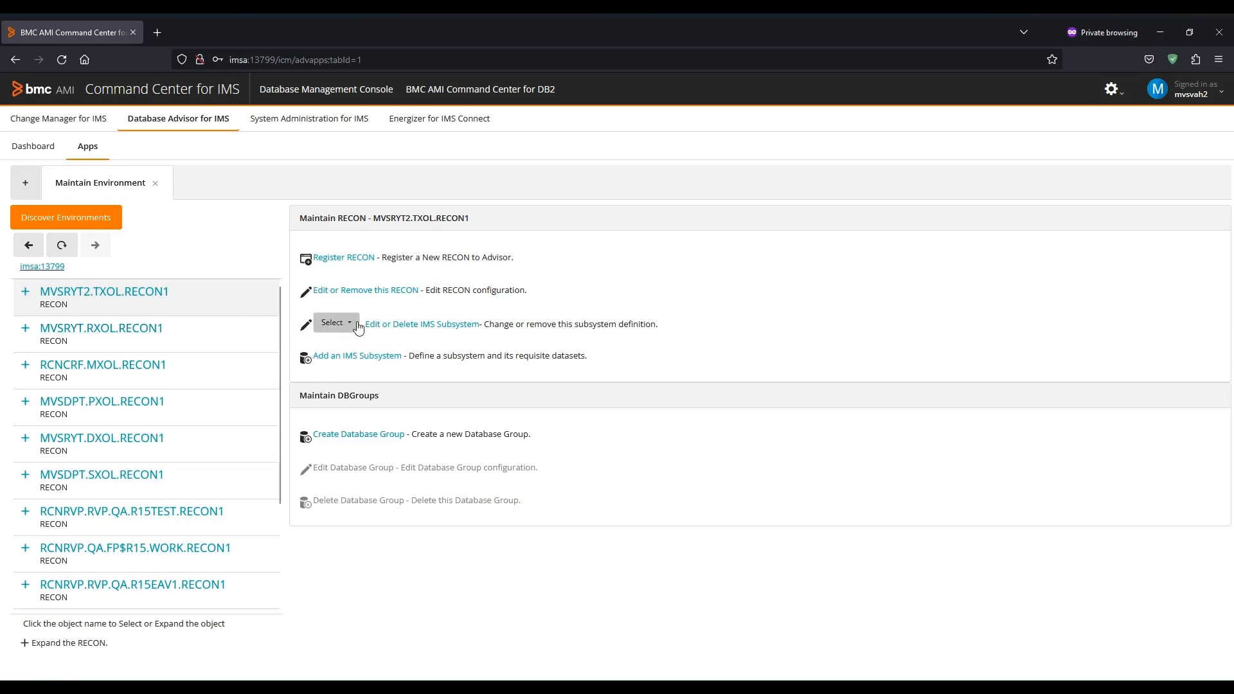
Step: Review the TXOL subsystem definition and the form for adding an IMS subsystem to MVSRYT2.TXOL.RECON1, without saving anything
{"action": "left_click", "coordinate": [405, 326]}
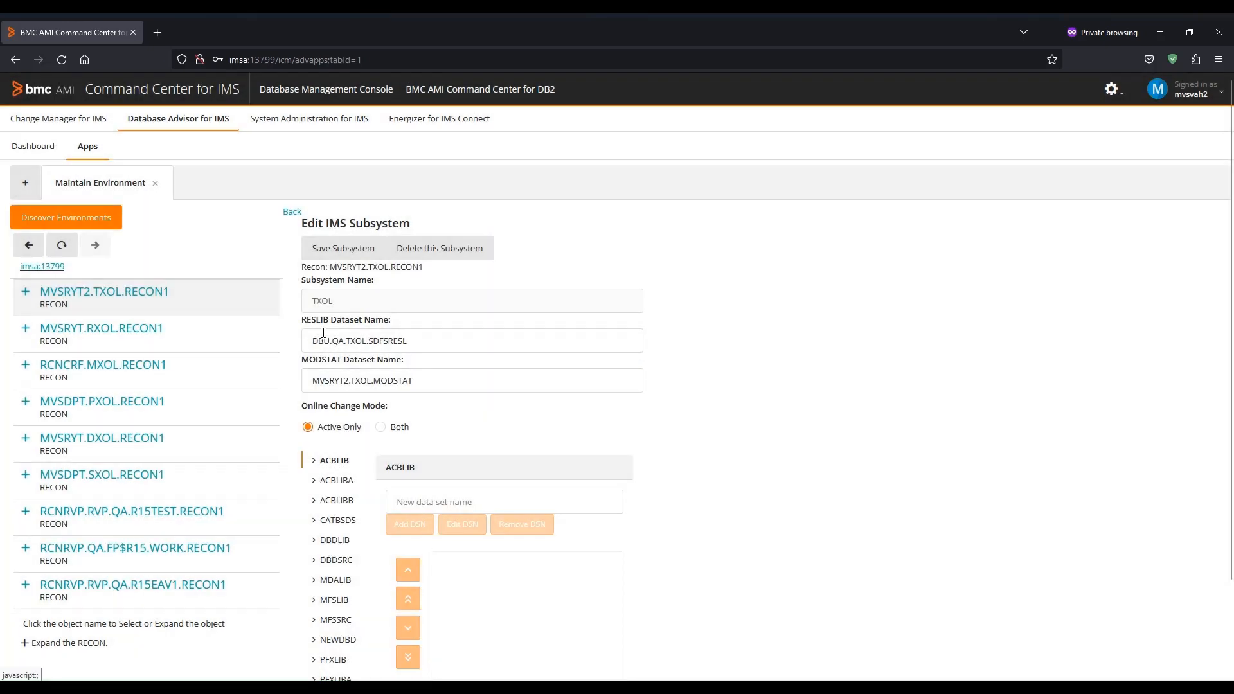
{"action": "left_click", "coordinate": [291, 213]}
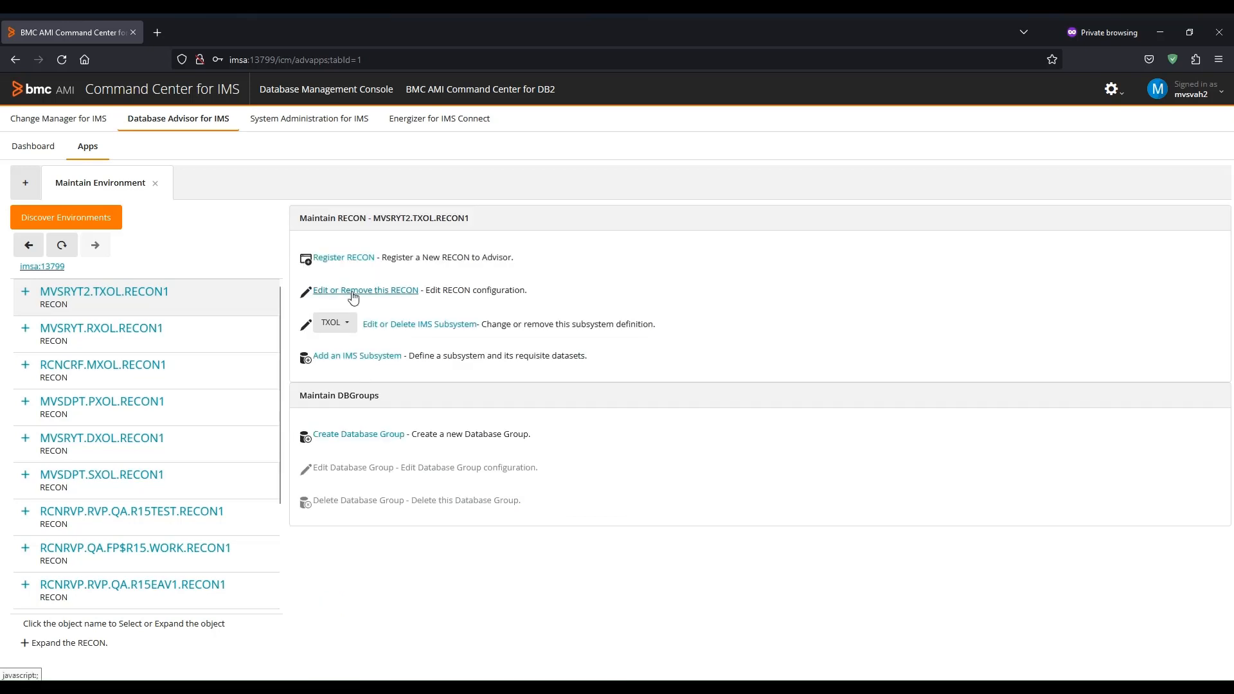
{"action": "left_click", "coordinate": [343, 359]}
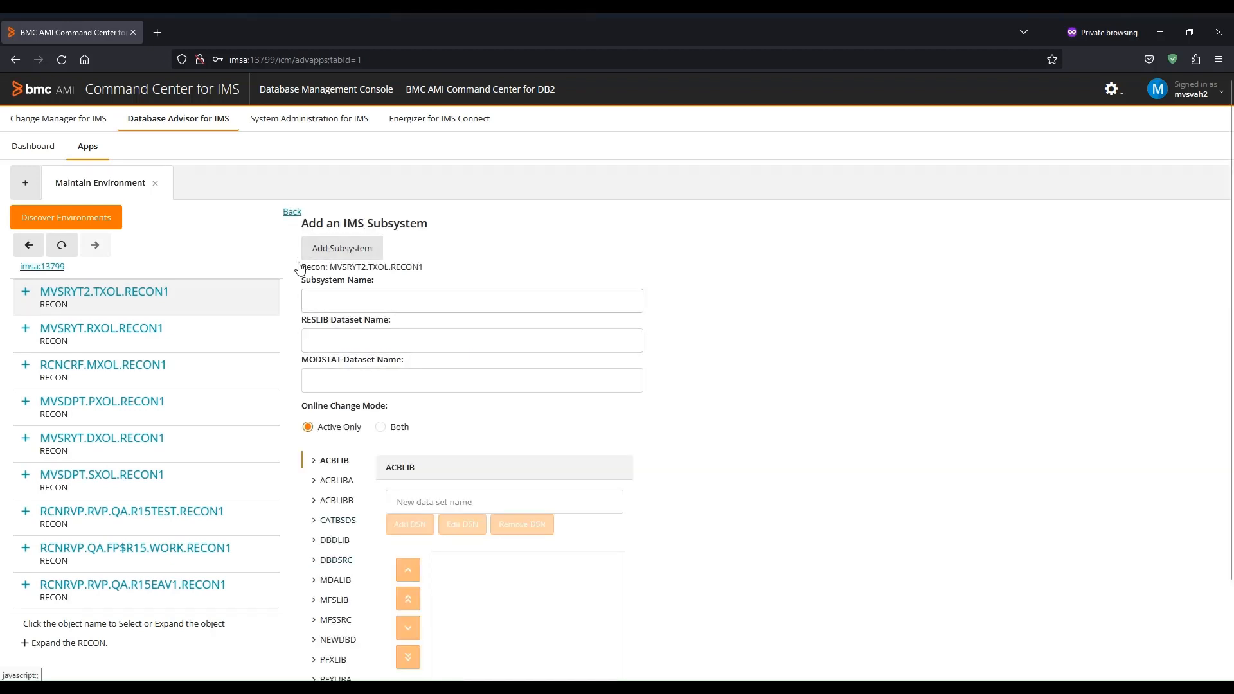
{"action": "left_click", "coordinate": [291, 212]}
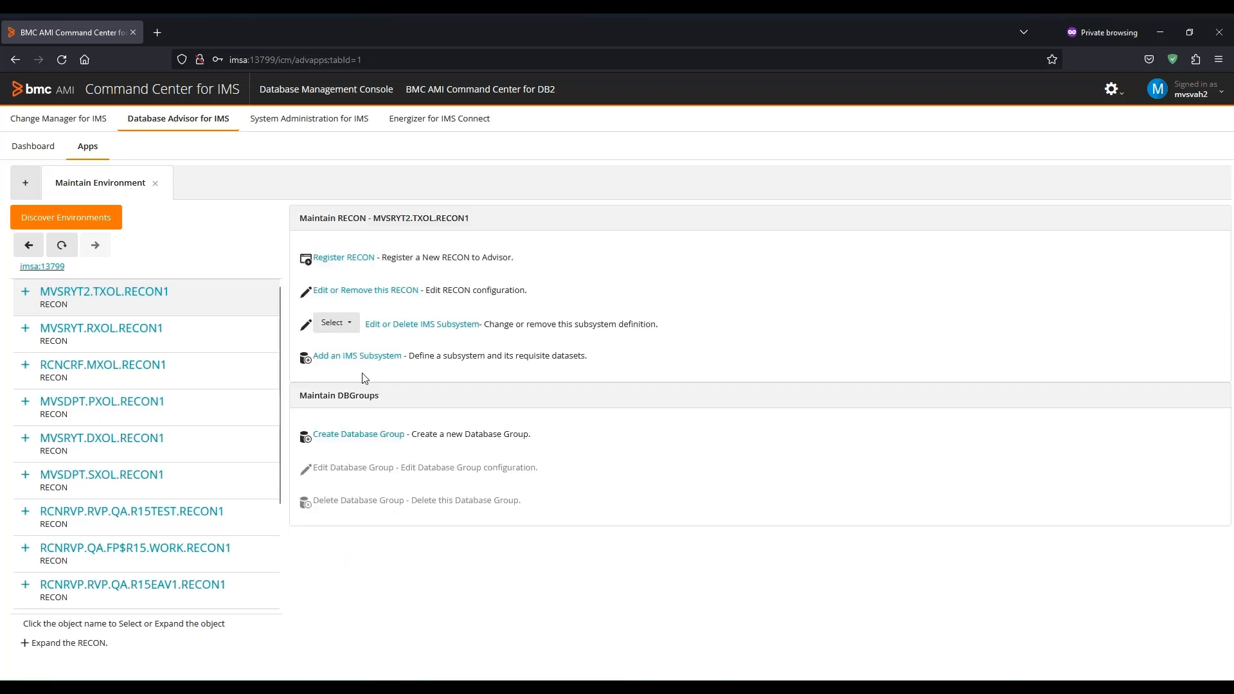
Step: Start a new database group for MVSRYT2.TXOL.RECON1 with the name G1 and the description G1D
{"action": "left_click", "coordinate": [350, 436]}
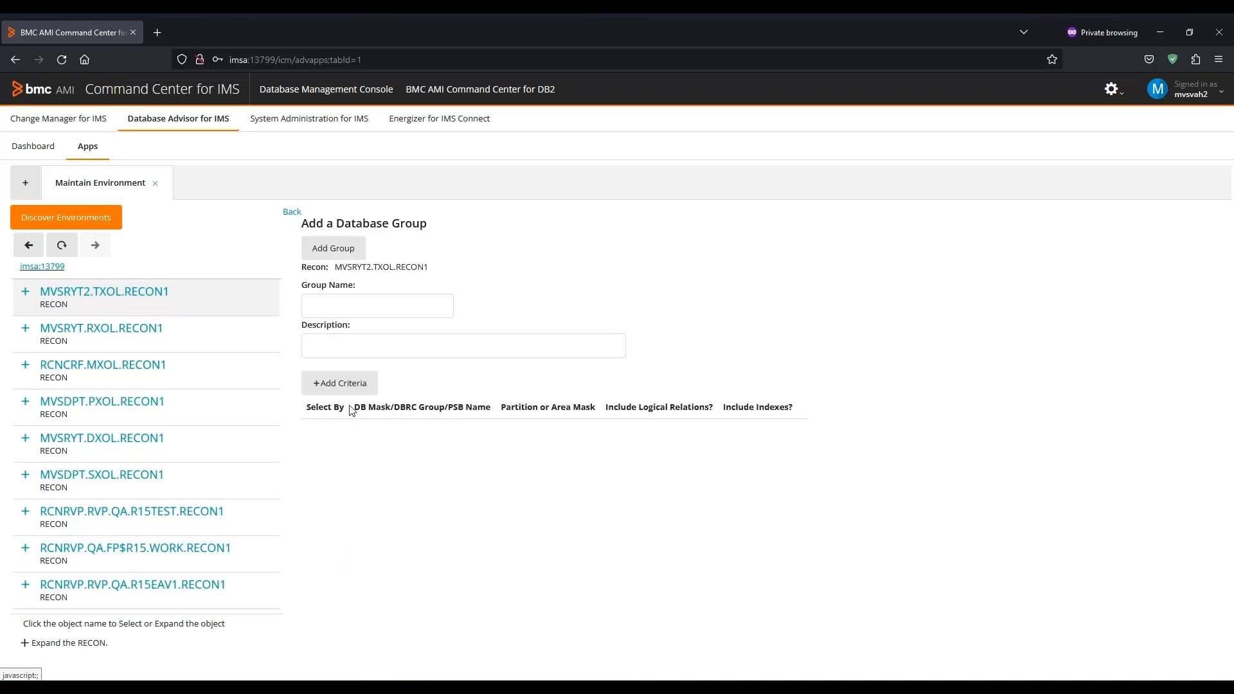
{"action": "left_click", "coordinate": [323, 302]}
{"action": "type", "text": "G1"}
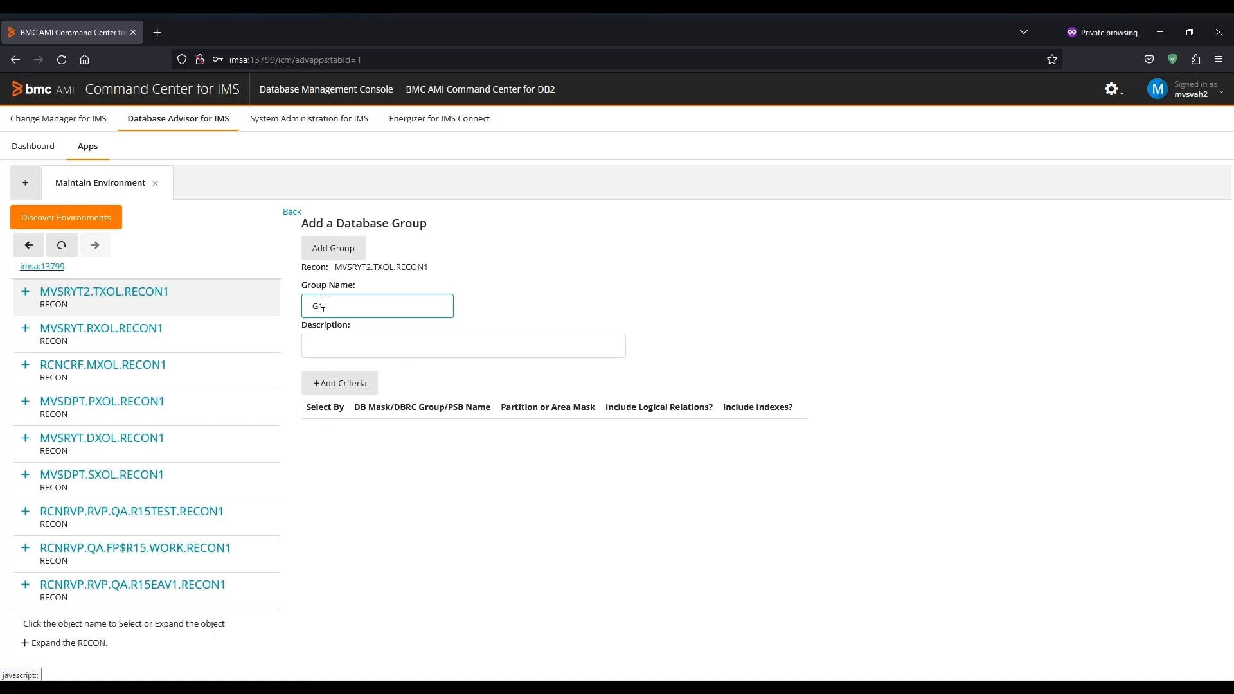
{"action": "key", "text": "Tab"}
{"action": "type", "text": "G"}
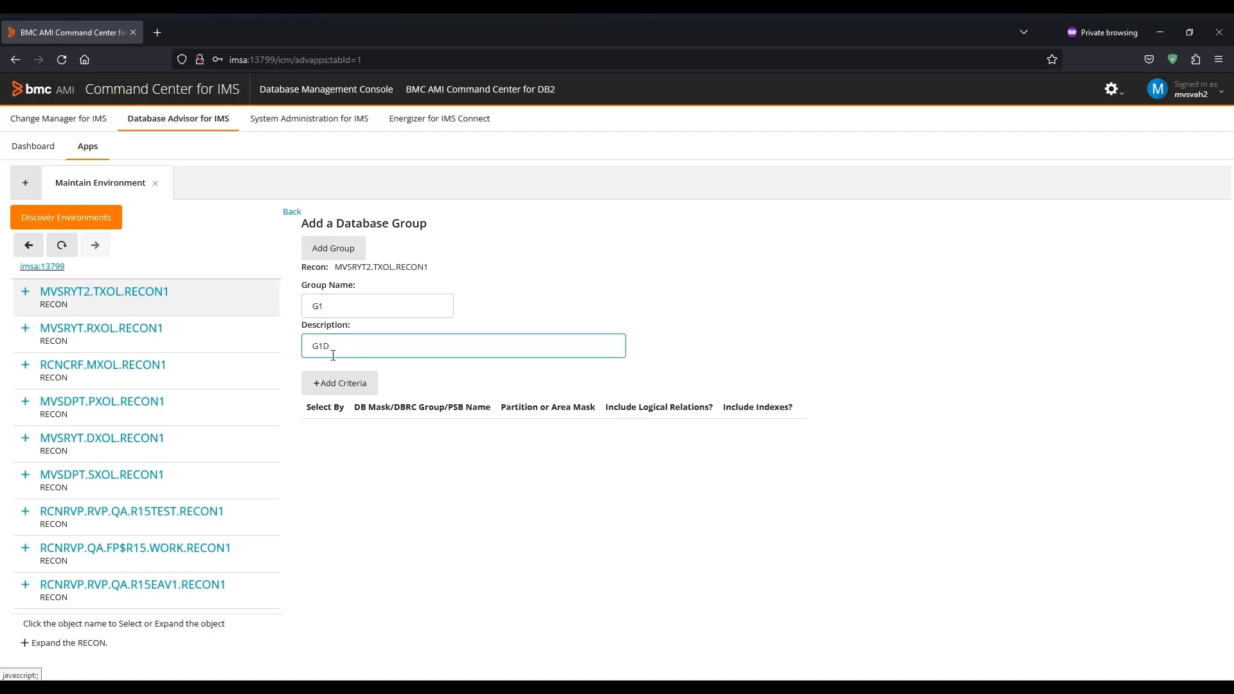
Step: Add a DBD Name criterion with the mask AB* to group G1 and add the group
{"action": "left_click", "coordinate": [339, 383]}
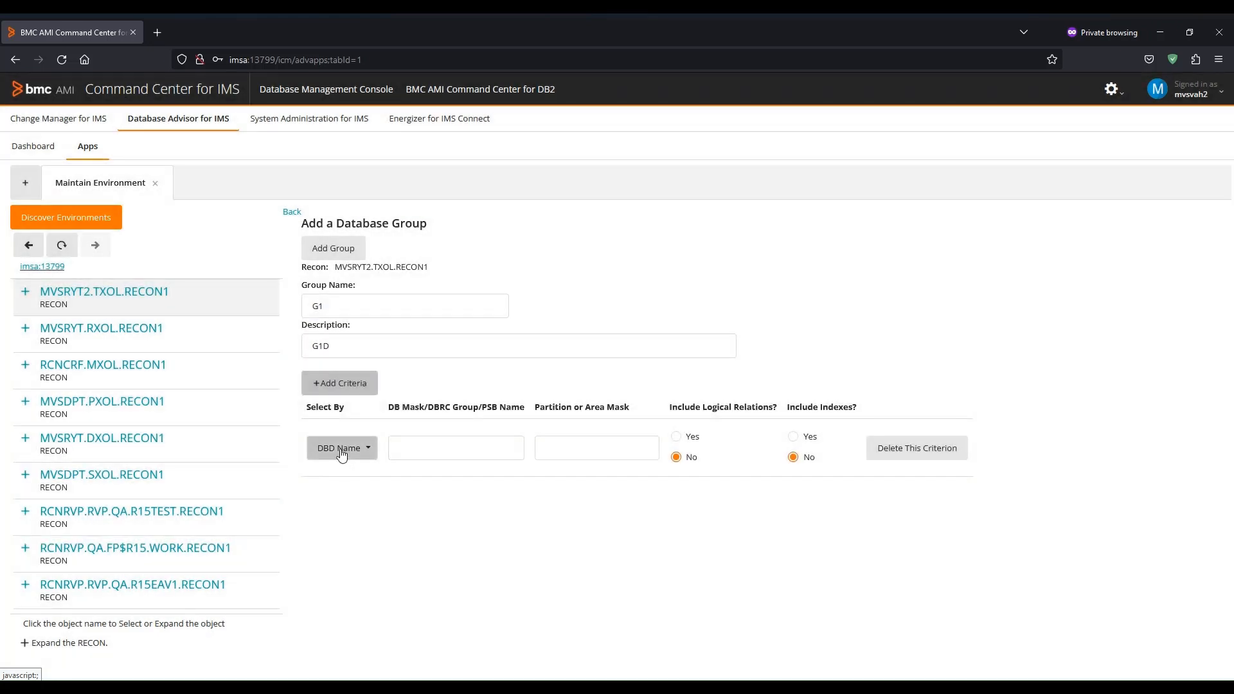
{"action": "left_click", "coordinate": [341, 449]}
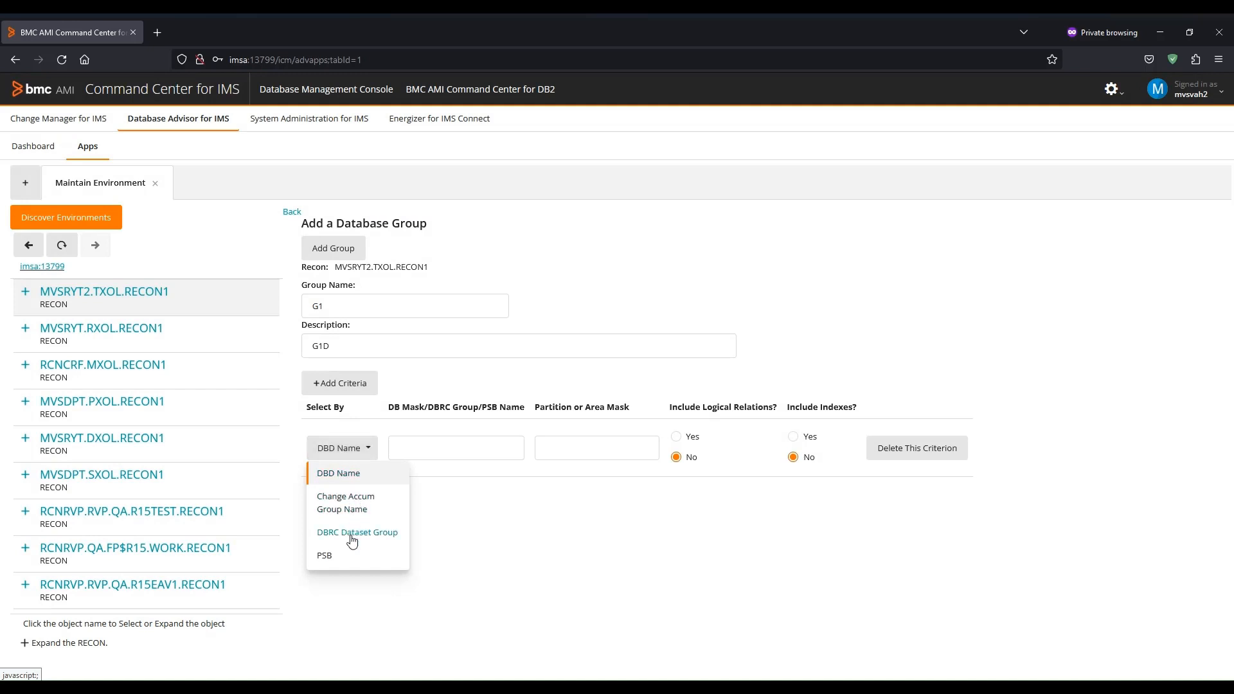
{"action": "left_click", "coordinate": [357, 479]}
{"action": "left_click", "coordinate": [411, 445]}
{"action": "type", "text": "AB*"}
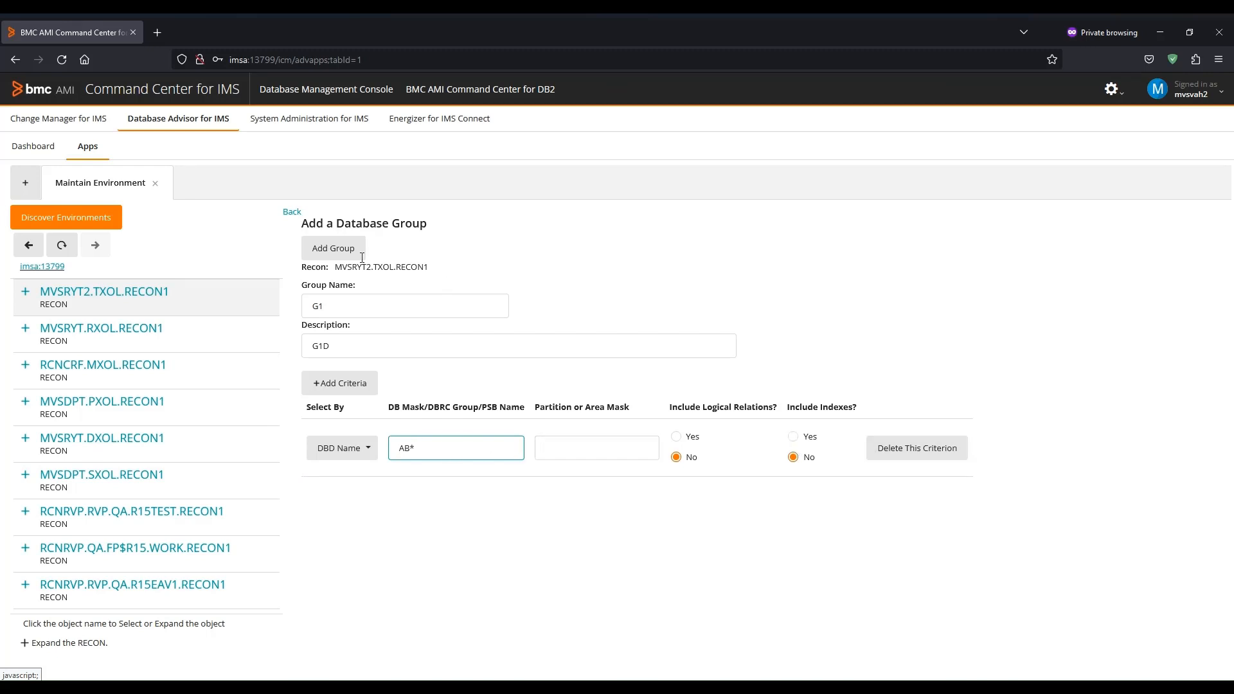
{"action": "left_click", "coordinate": [329, 251]}
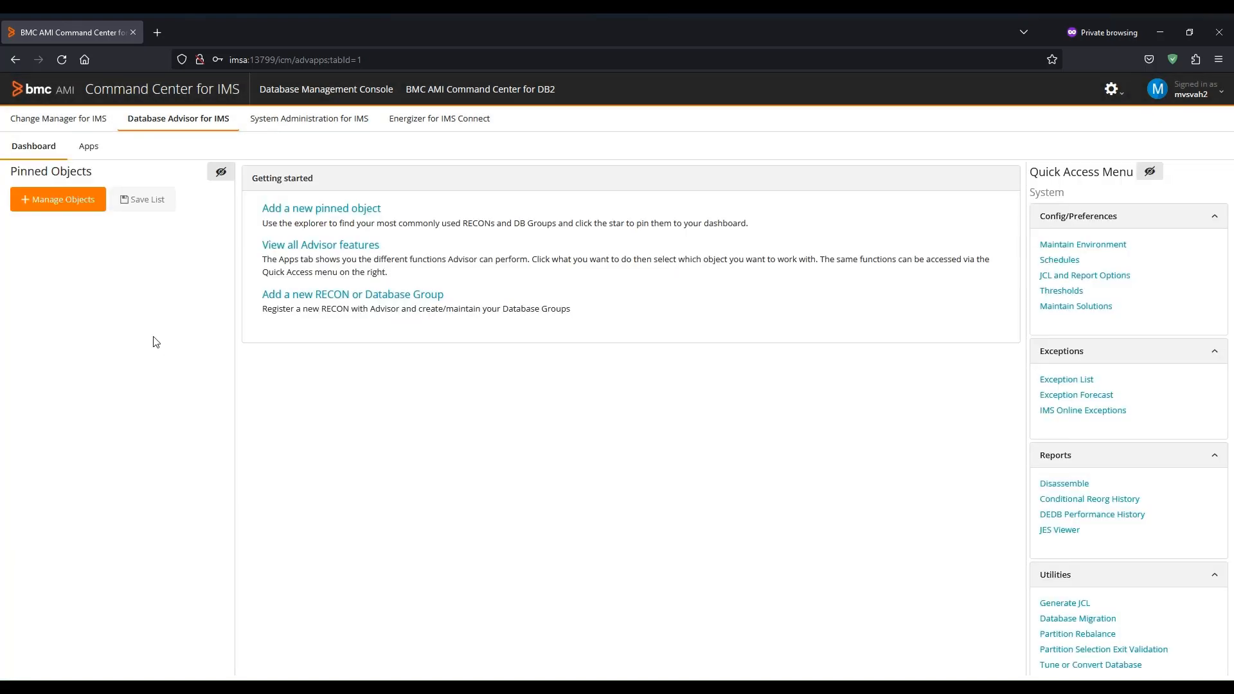
Step: Pin RECON MVSRYT.RXOL.RECON1 and its ALL database group to the dashboard and save the pinned list
{"action": "left_click", "coordinate": [56, 200]}
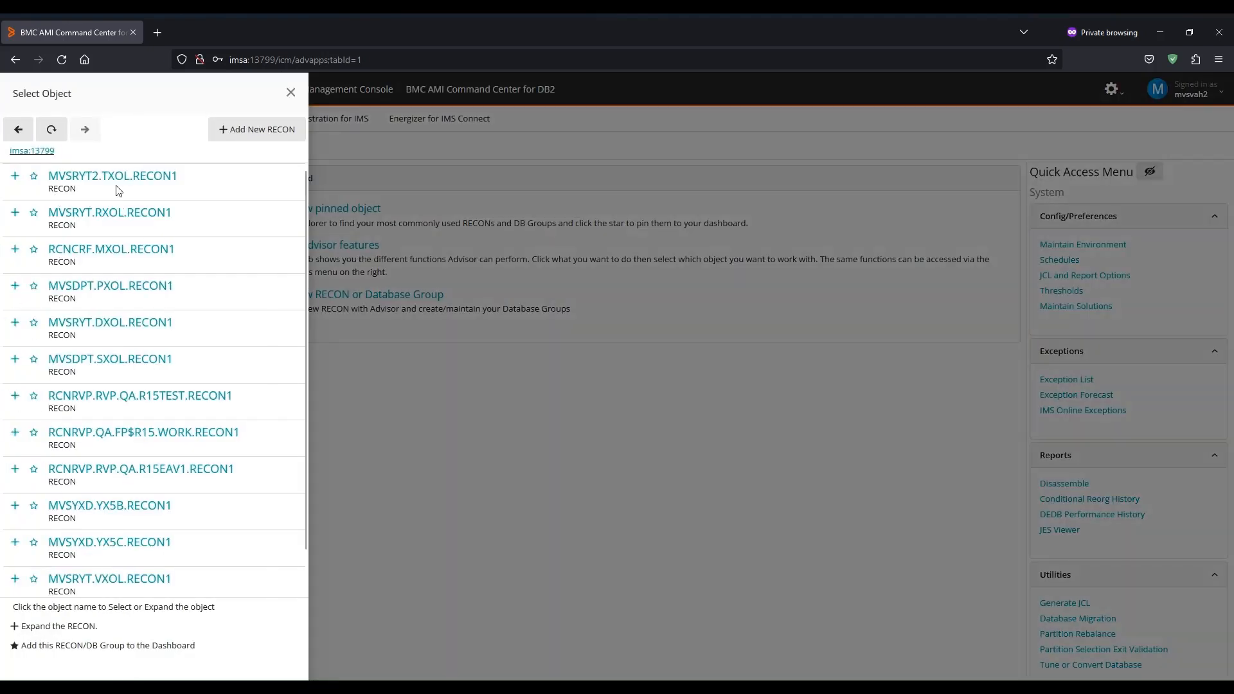
{"action": "left_click", "coordinate": [34, 214]}
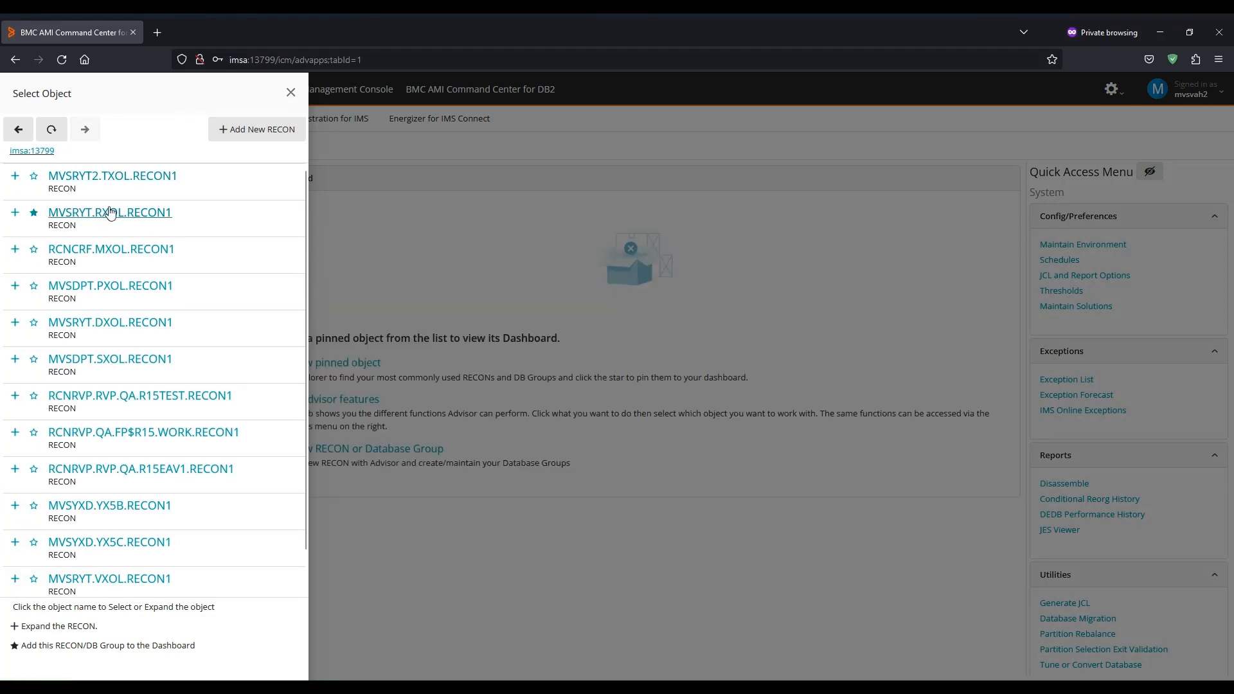
{"action": "left_click", "coordinate": [15, 212]}
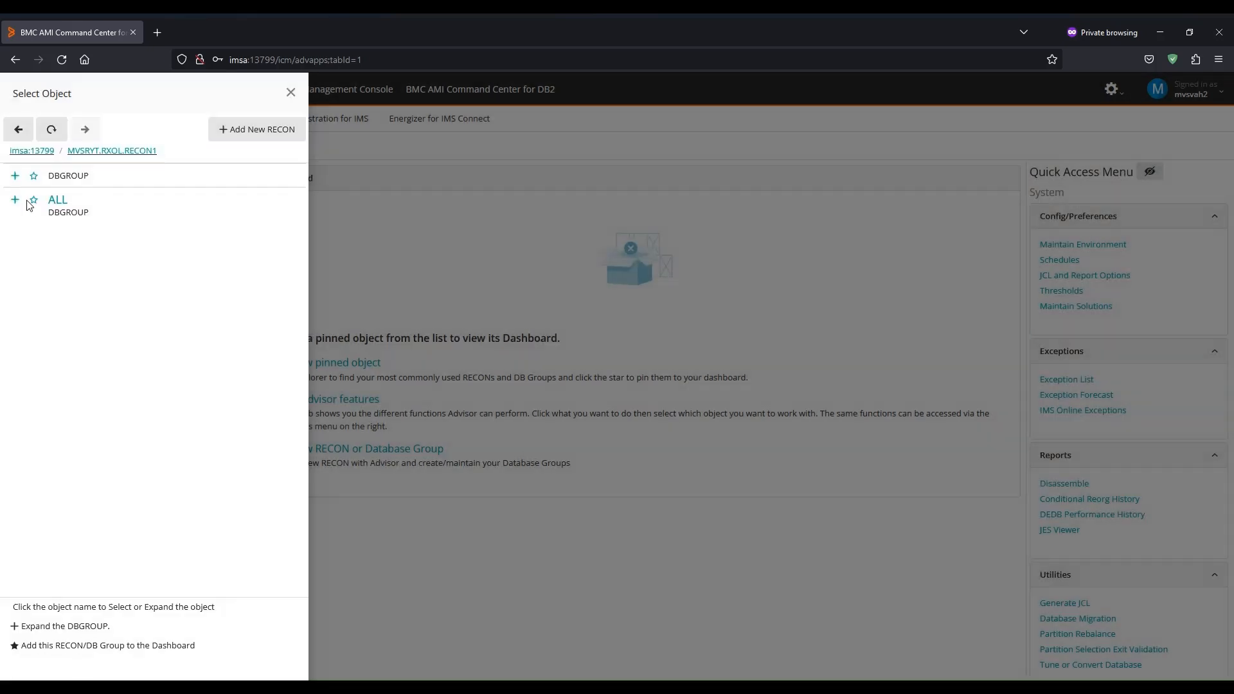
{"action": "left_click", "coordinate": [34, 200]}
{"action": "left_click", "coordinate": [290, 93]}
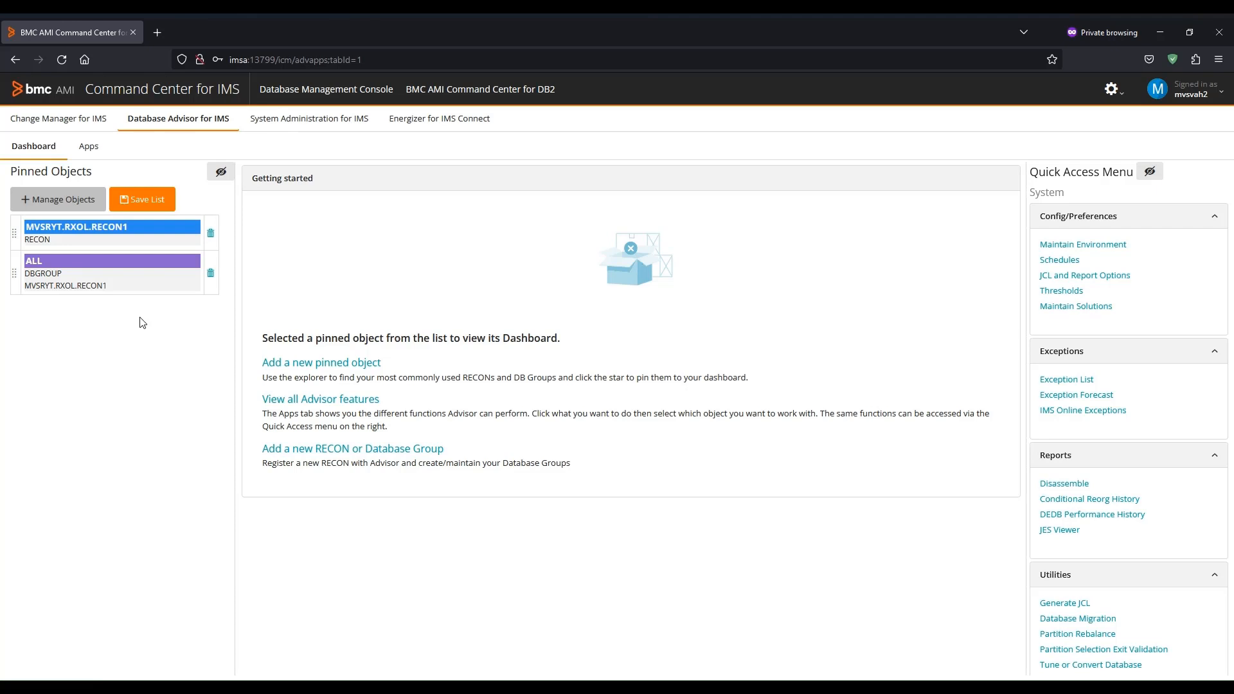
{"action": "left_click", "coordinate": [142, 204]}
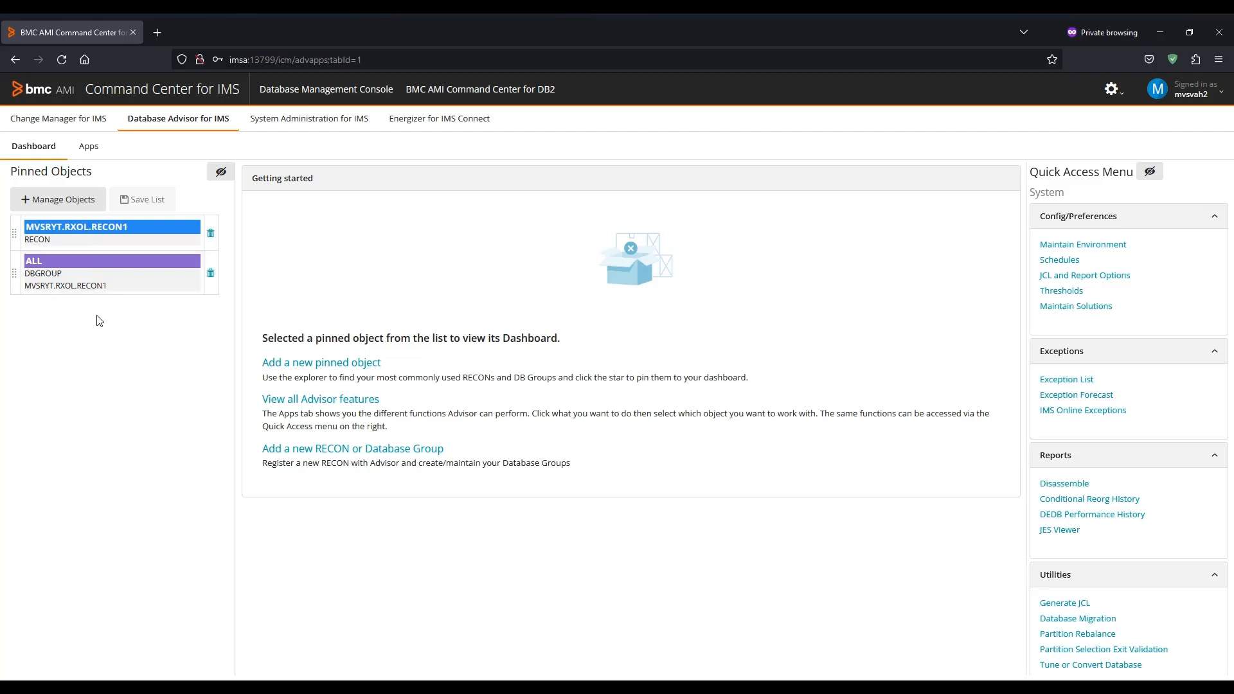
Step: Search the pinned RECON MVSRYT.RXOL.RECON1 for databases matching the name mask DFSC*
{"action": "left_click", "coordinate": [95, 233]}
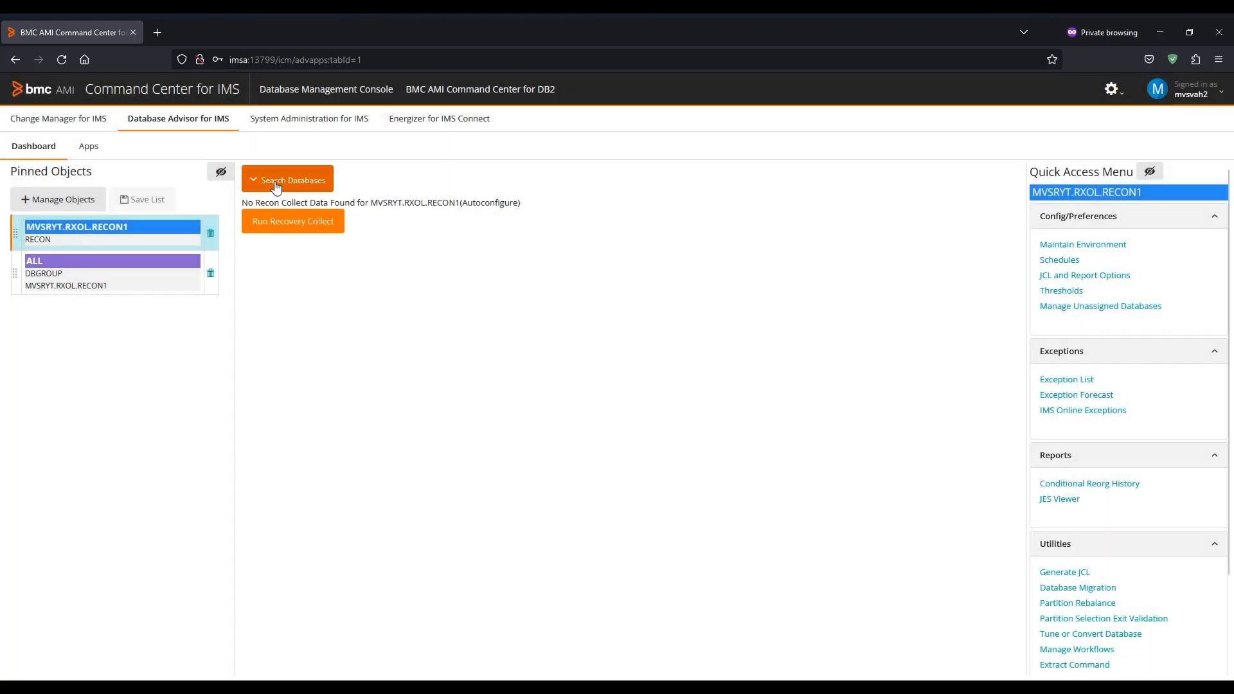
{"action": "left_click", "coordinate": [277, 185]}
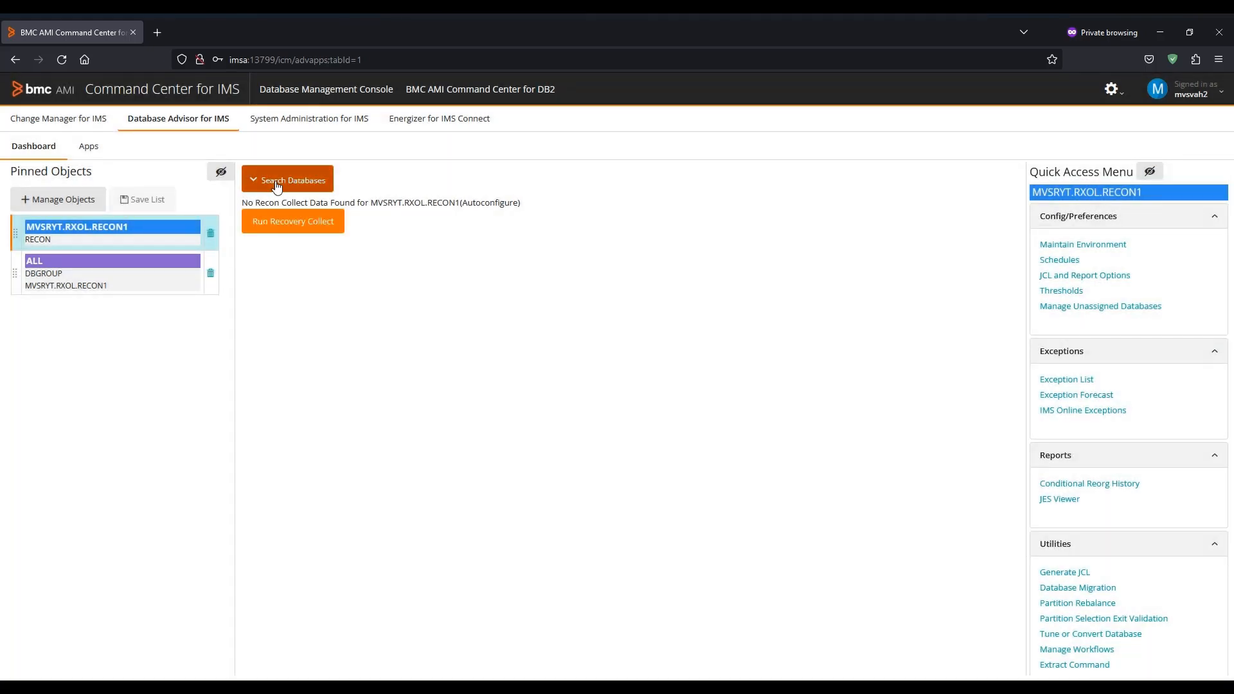
{"action": "left_click", "coordinate": [269, 216]}
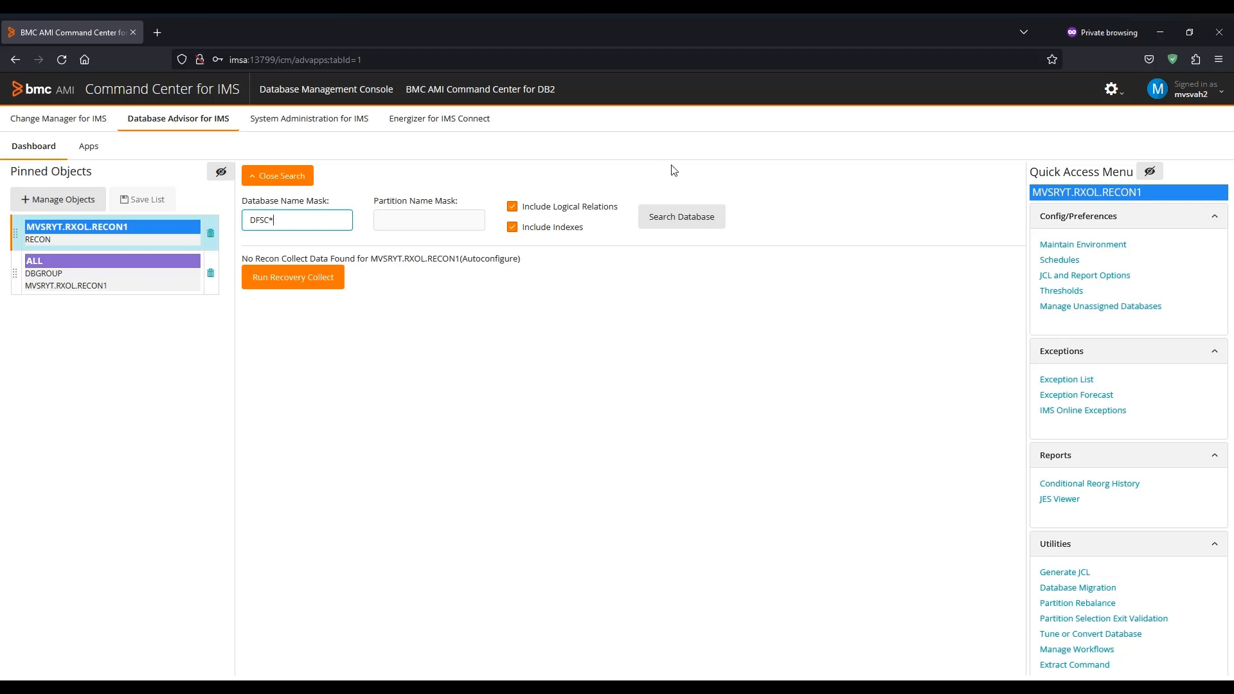
{"action": "left_click", "coordinate": [681, 216]}
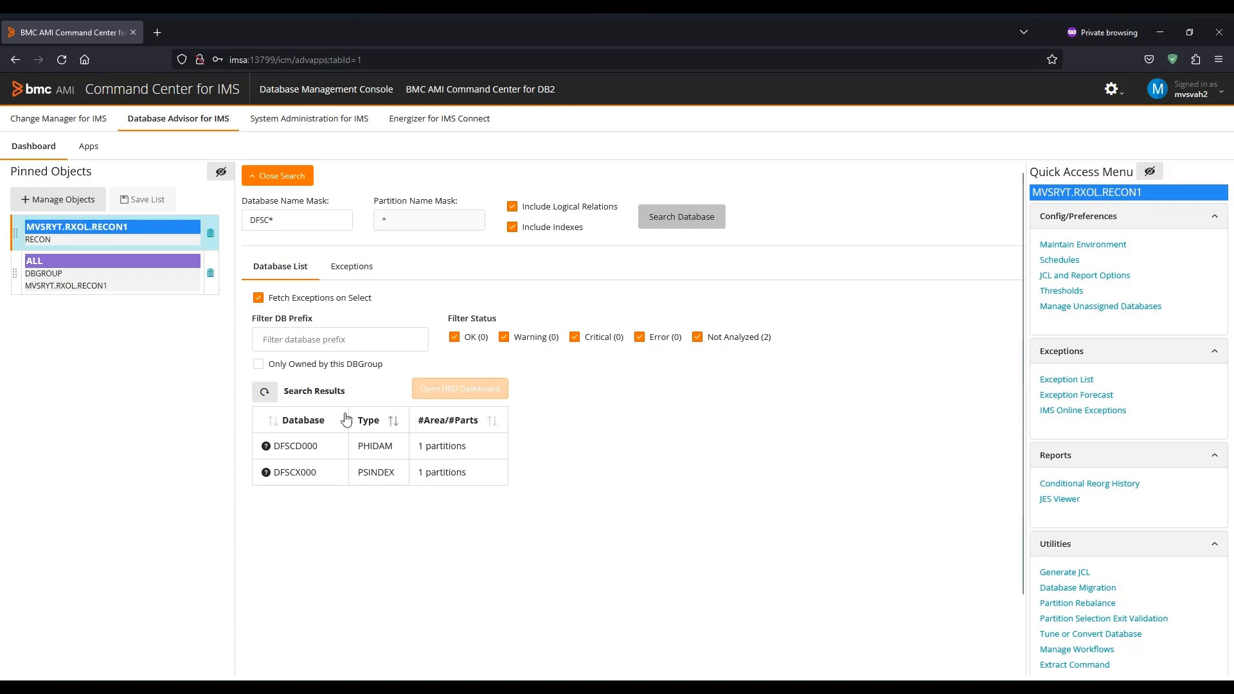
Step: View the details of database A0DBDD in the pinned ALL group and open its DBD dashboard
{"action": "left_click", "coordinate": [95, 277]}
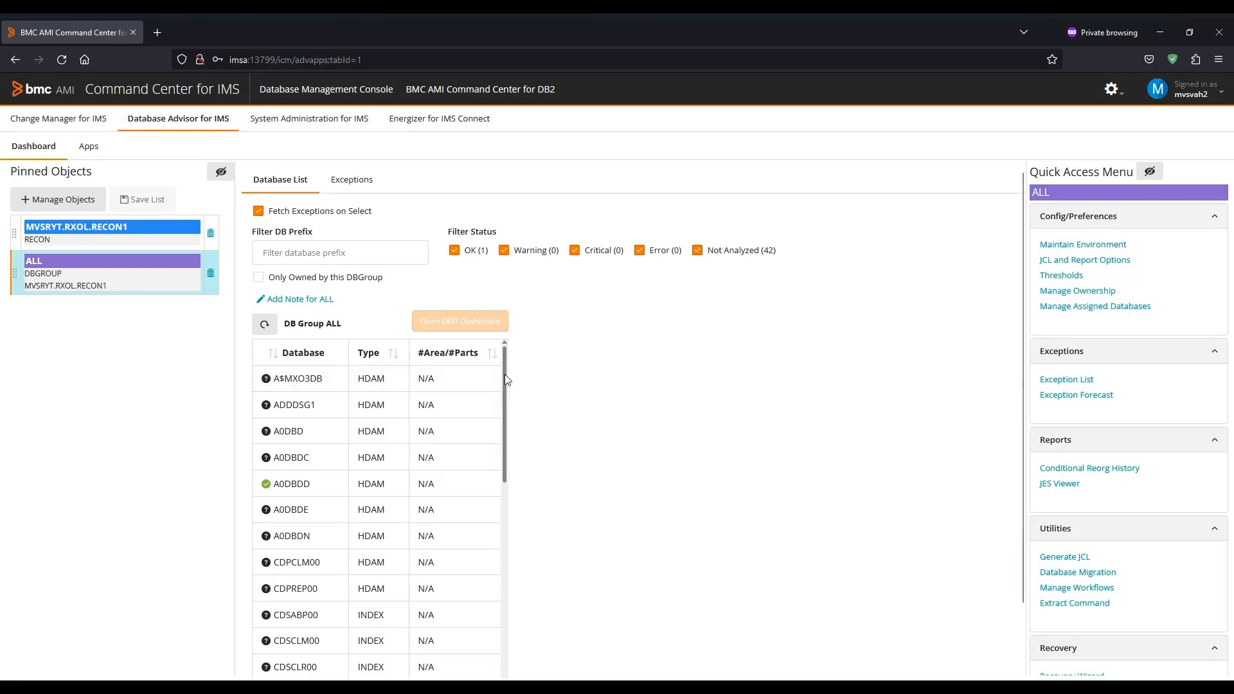
{"action": "left_click_drag", "start_coordinate": [504, 374], "coordinate": [507, 413]}
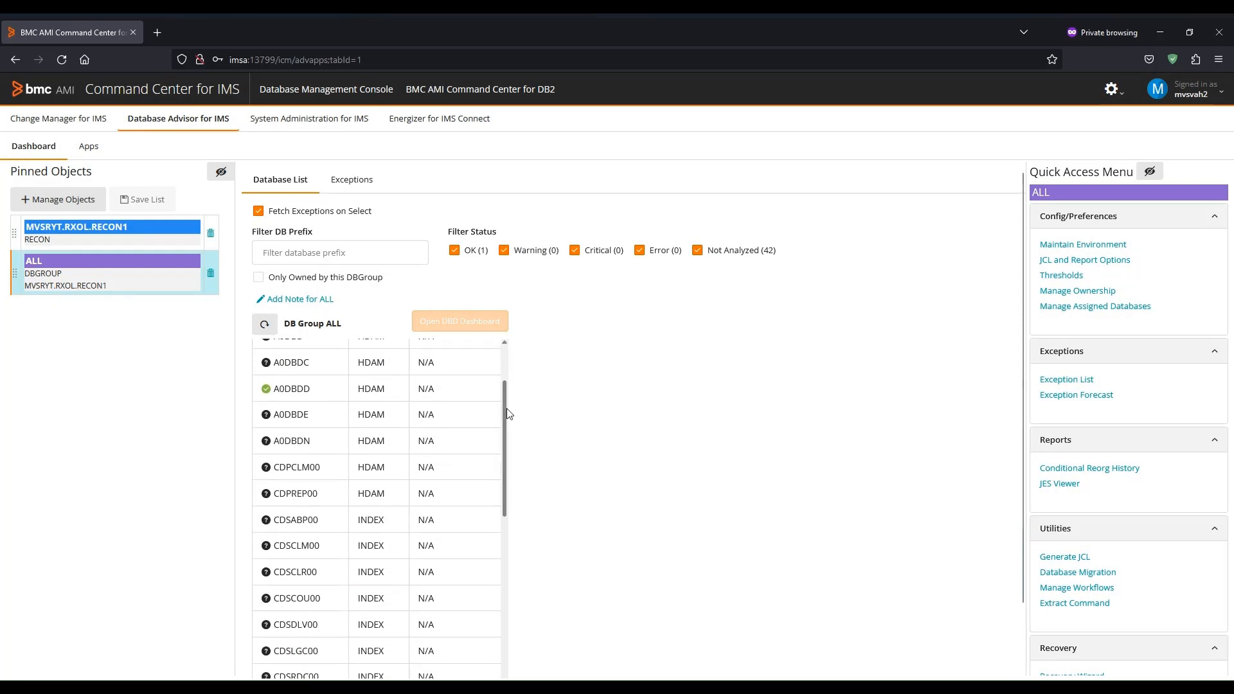
{"action": "left_click", "coordinate": [297, 392]}
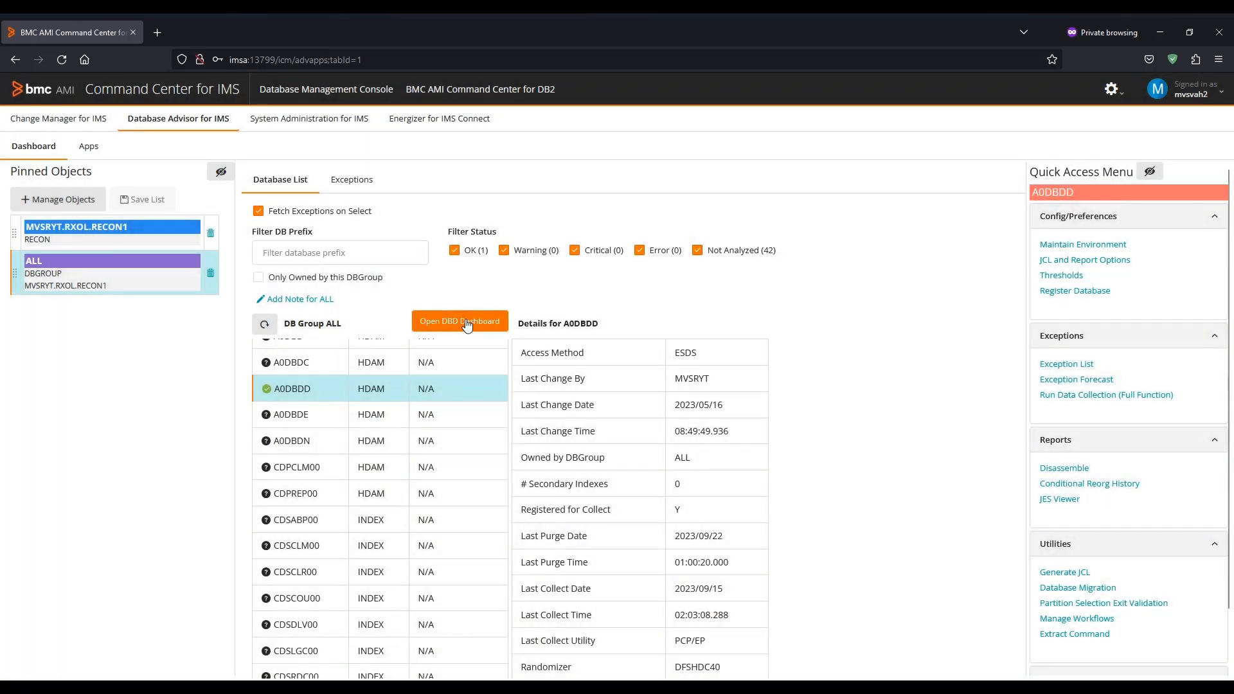
{"action": "left_click", "coordinate": [466, 321]}
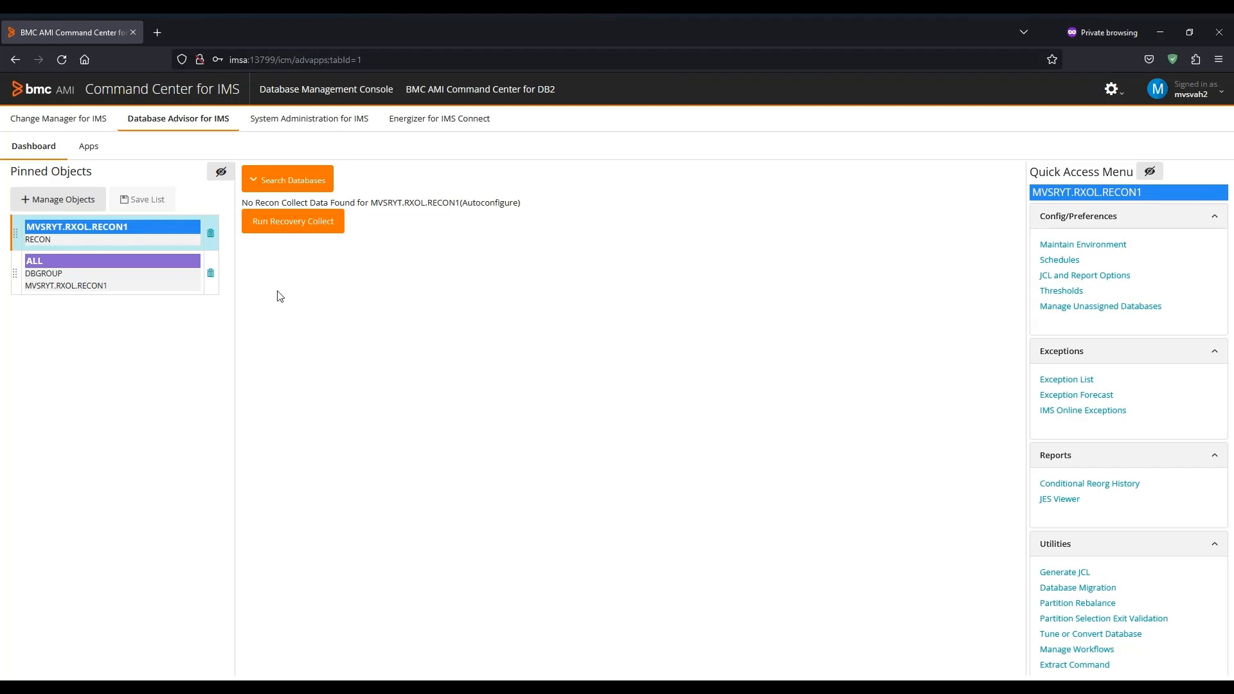
Step: Open the Schedules app for RECON MVSRYT.RXOL.RECON1
{"action": "left_click", "coordinate": [88, 147]}
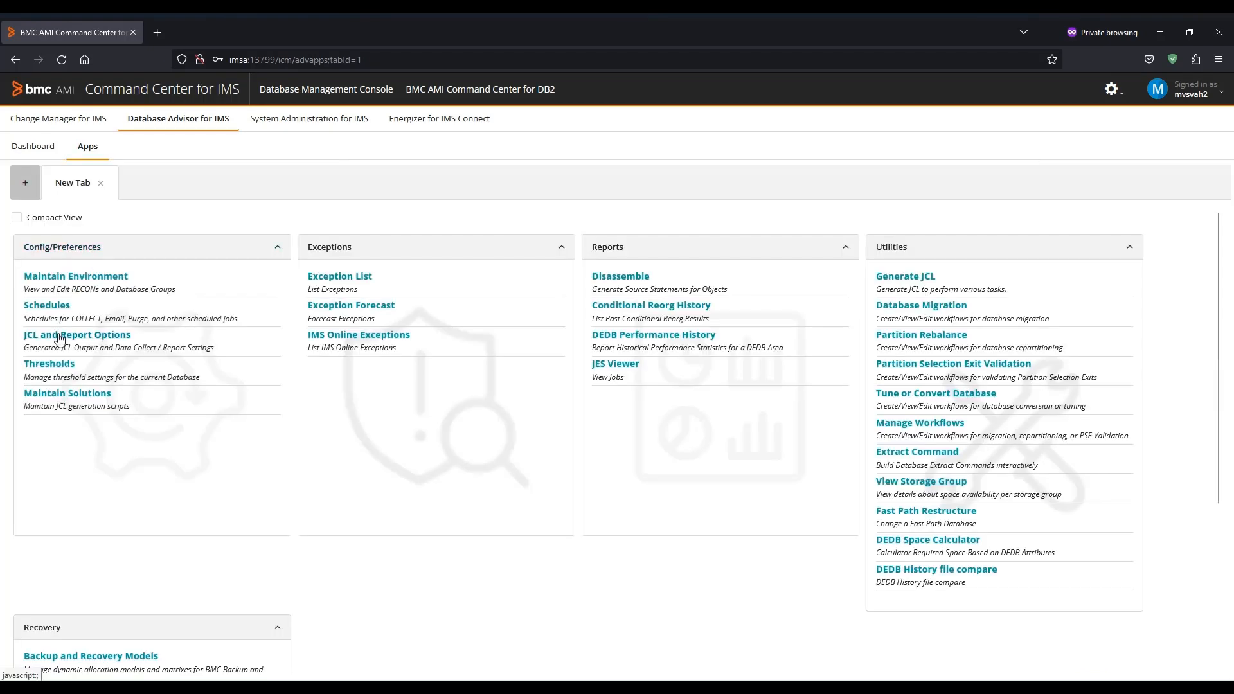
{"action": "left_click", "coordinate": [30, 150]}
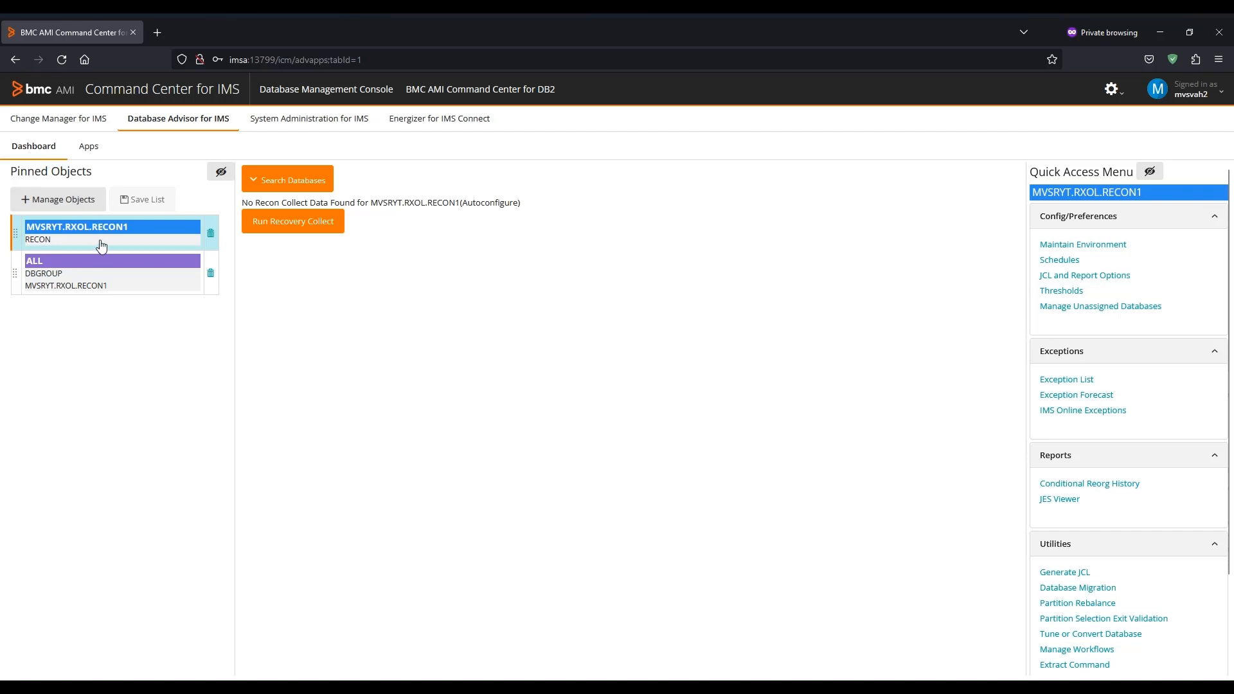
{"action": "left_click", "coordinate": [95, 149]}
{"action": "left_click", "coordinate": [49, 305]}
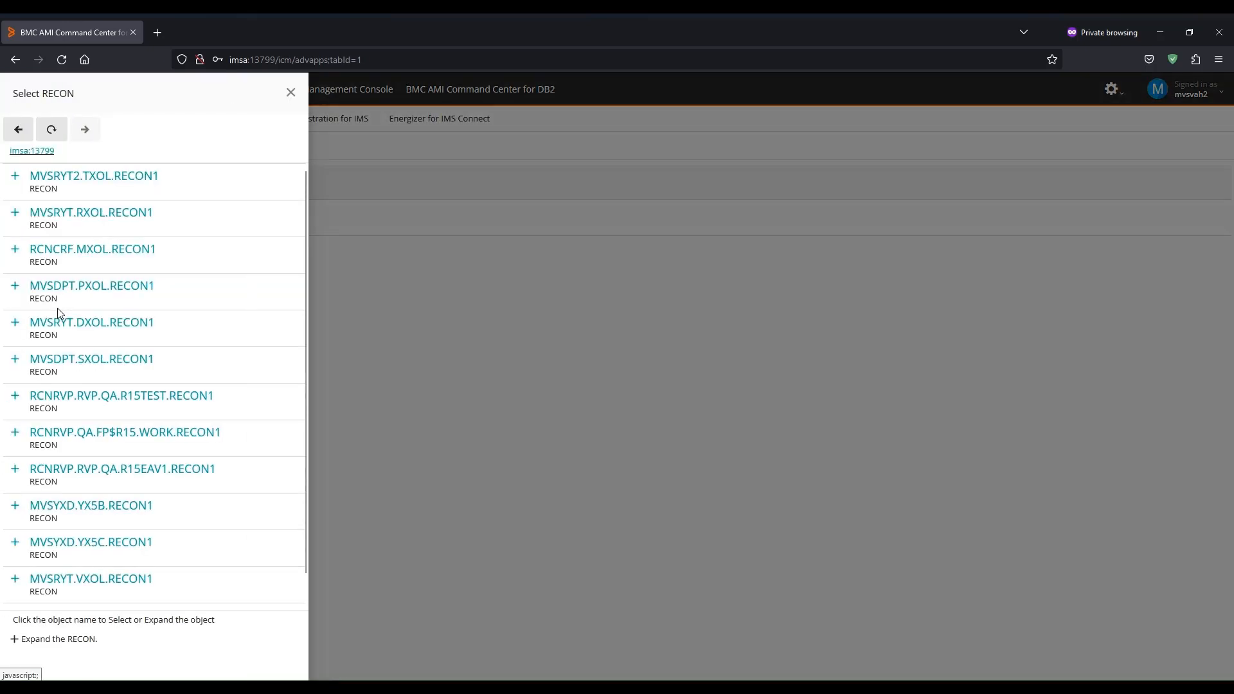
{"action": "left_click", "coordinate": [76, 219]}
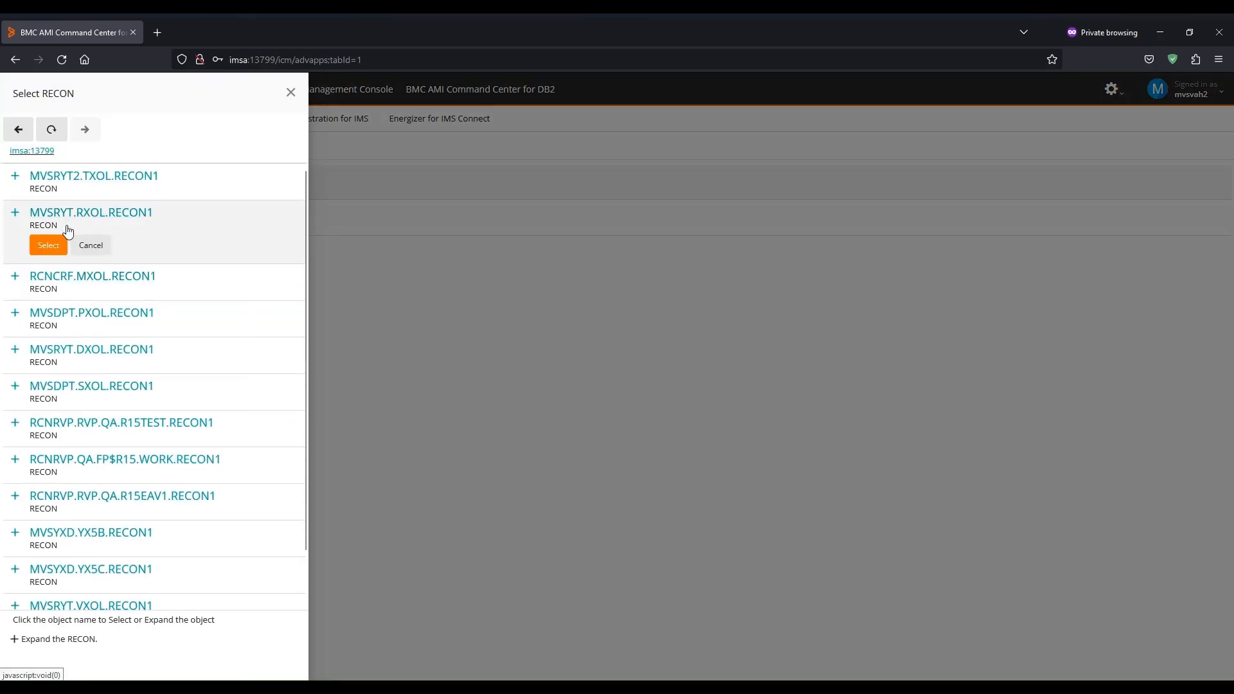
{"action": "left_click", "coordinate": [48, 245]}
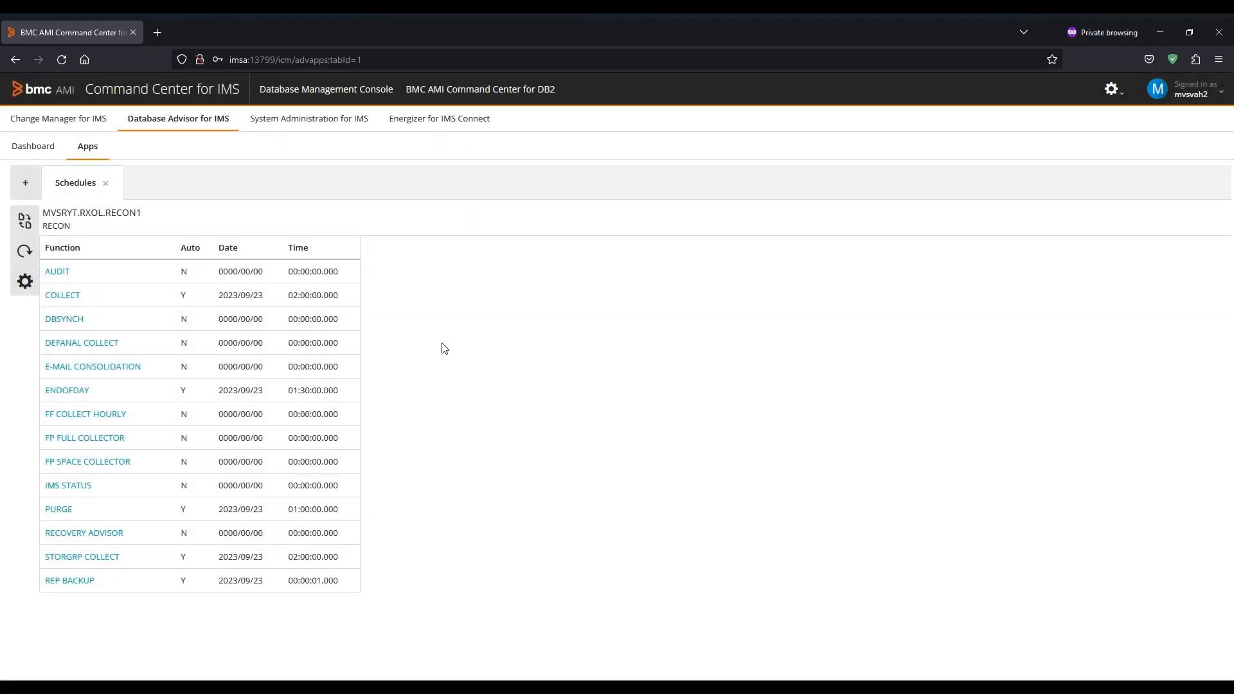
Step: Review the COLLECT schedule's editable settings, discard the edit and run the COLLECT function
{"action": "left_click", "coordinate": [74, 296]}
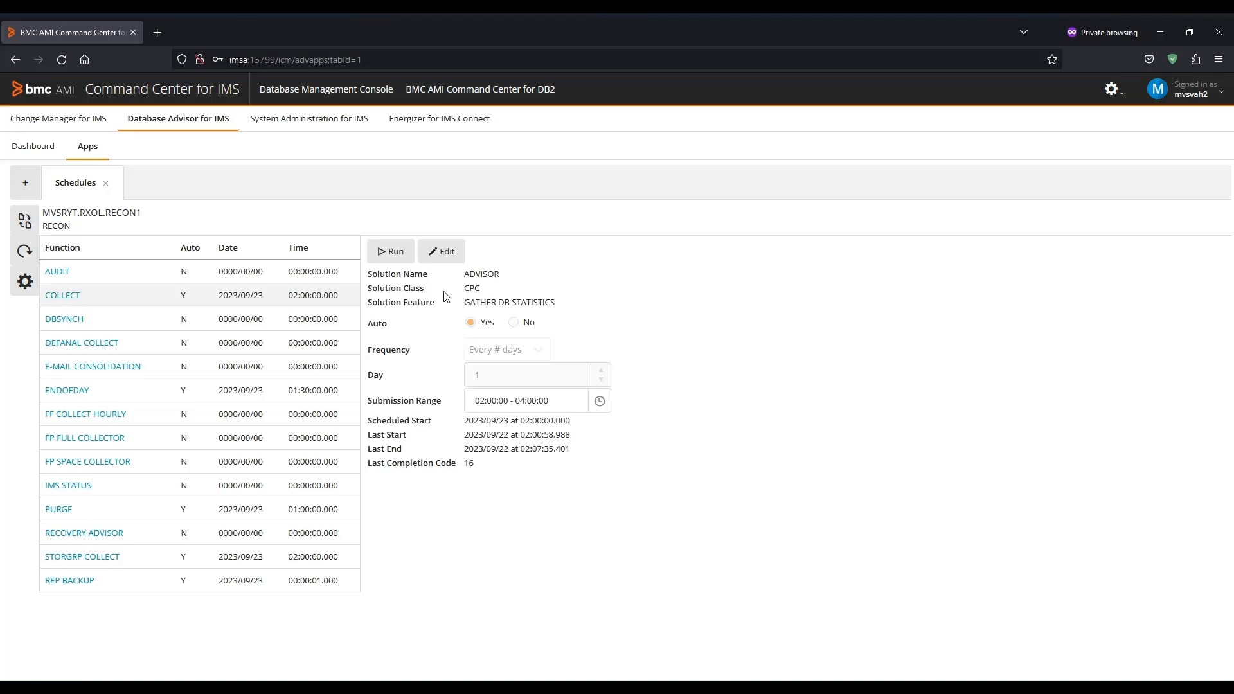
{"action": "left_click", "coordinate": [447, 267]}
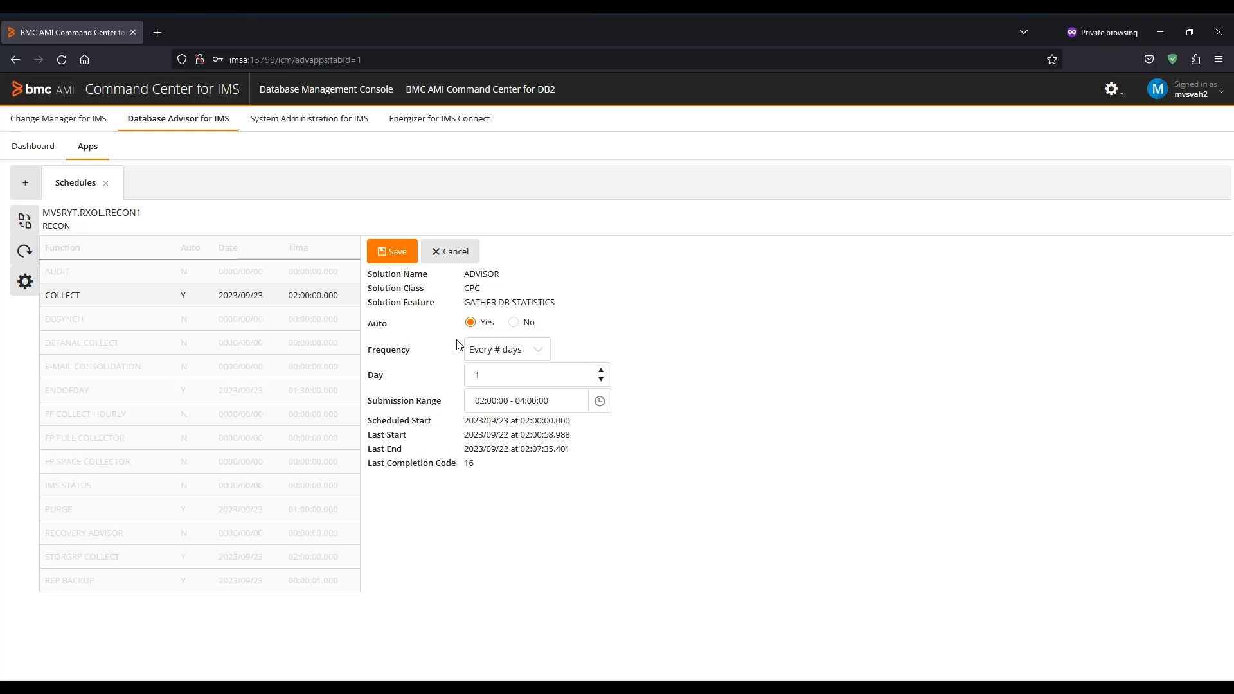
{"action": "left_click", "coordinate": [454, 257]}
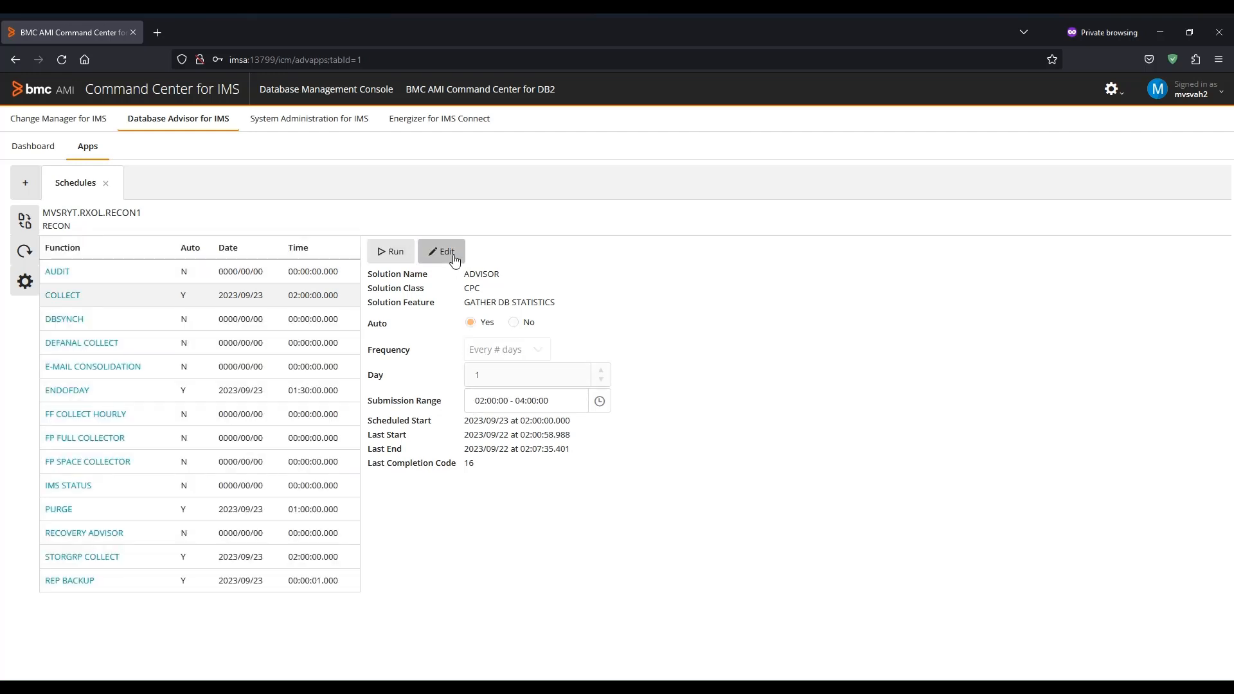
{"action": "left_click", "coordinate": [390, 252]}
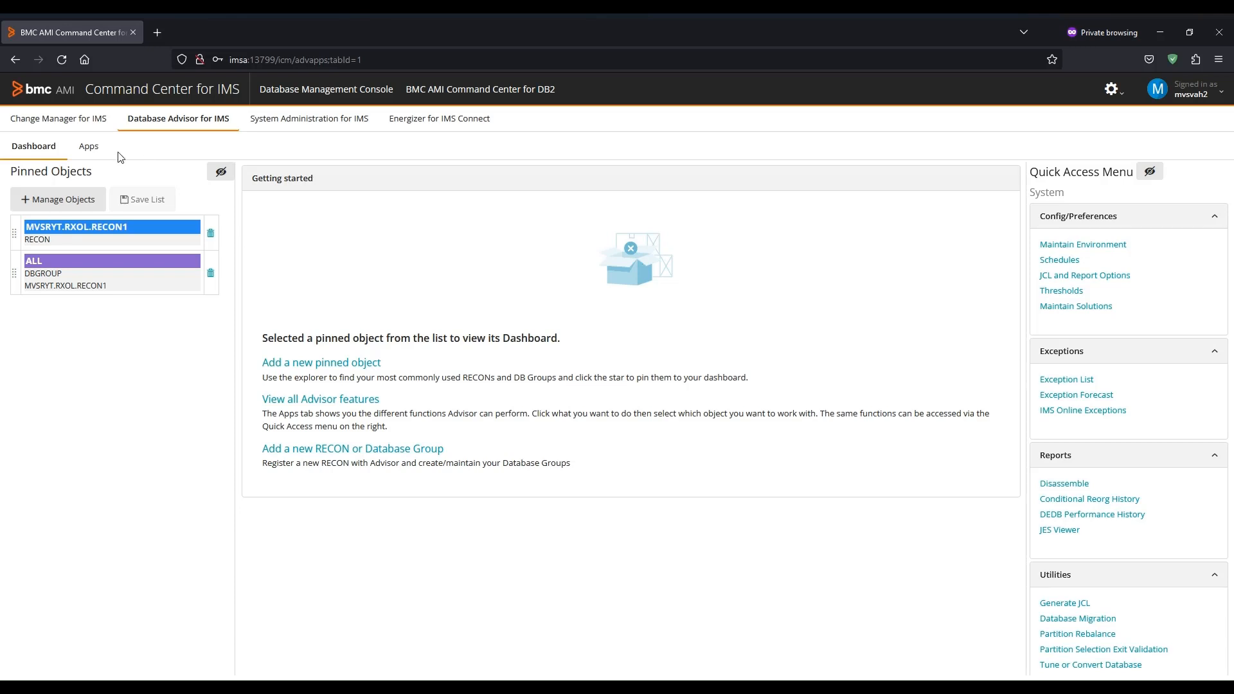
Step: Open the Thresholds app and check the selection level of the listed threshold settings
{"action": "left_click", "coordinate": [92, 149]}
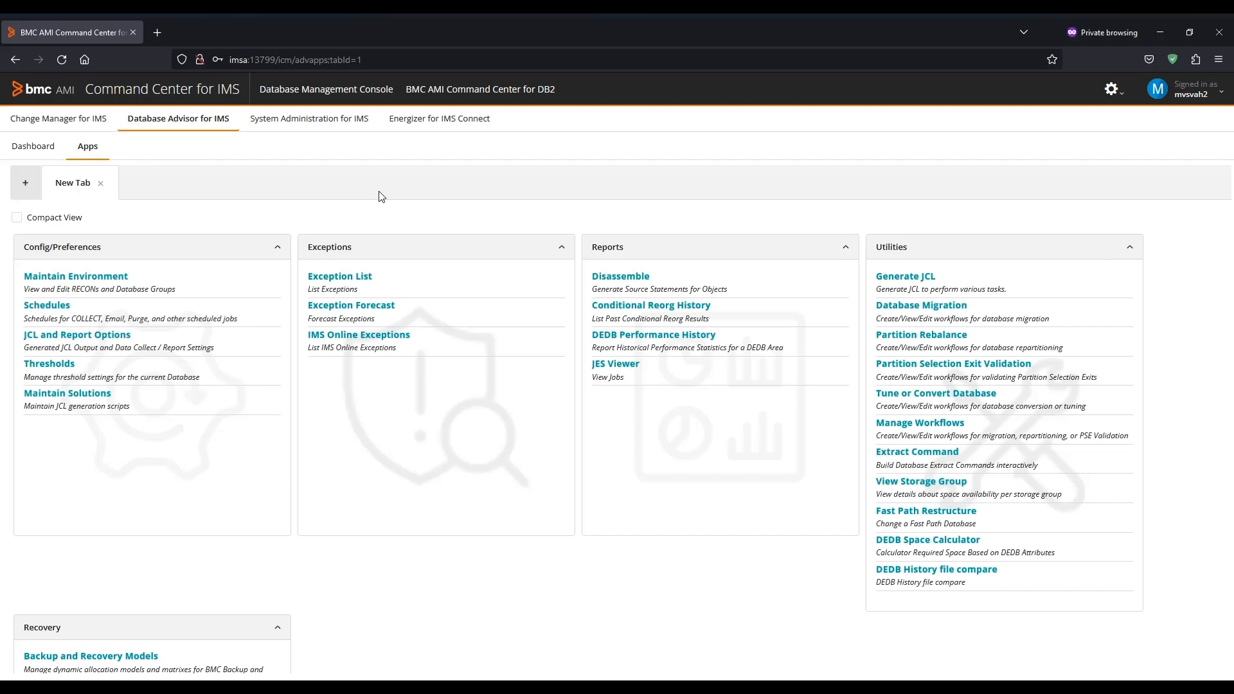
{"action": "left_click", "coordinate": [65, 364]}
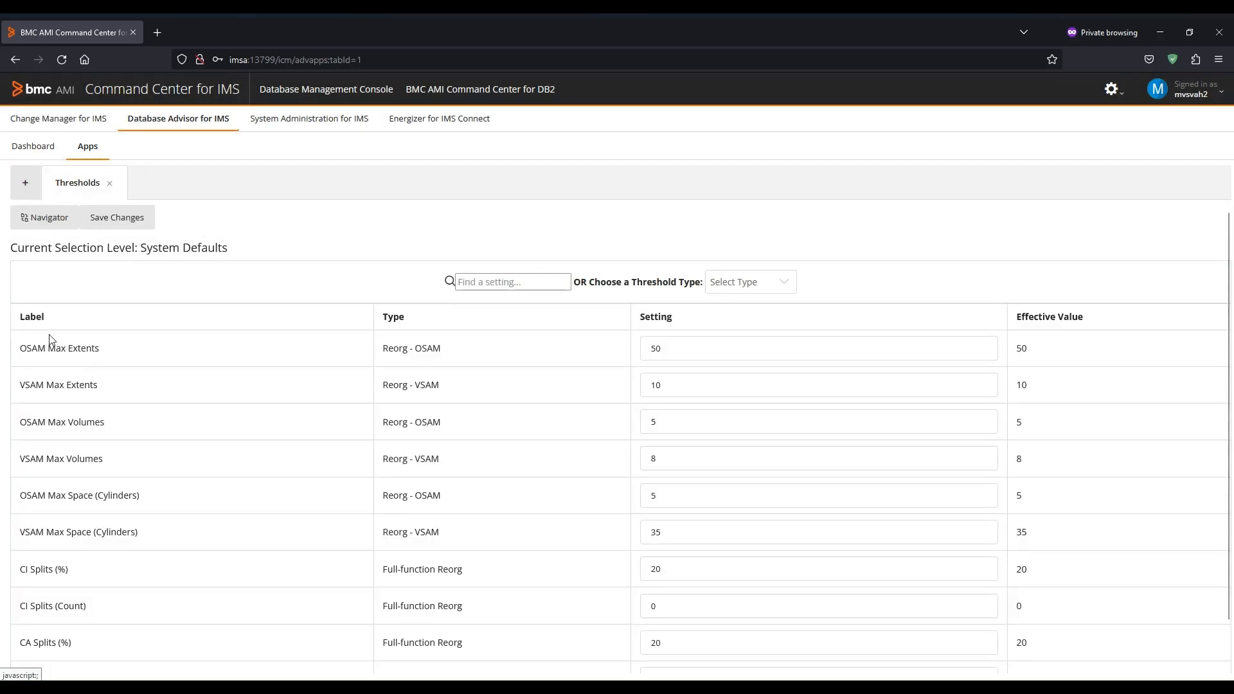
{"action": "left_click_drag", "start_coordinate": [11, 248], "coordinate": [228, 243]}
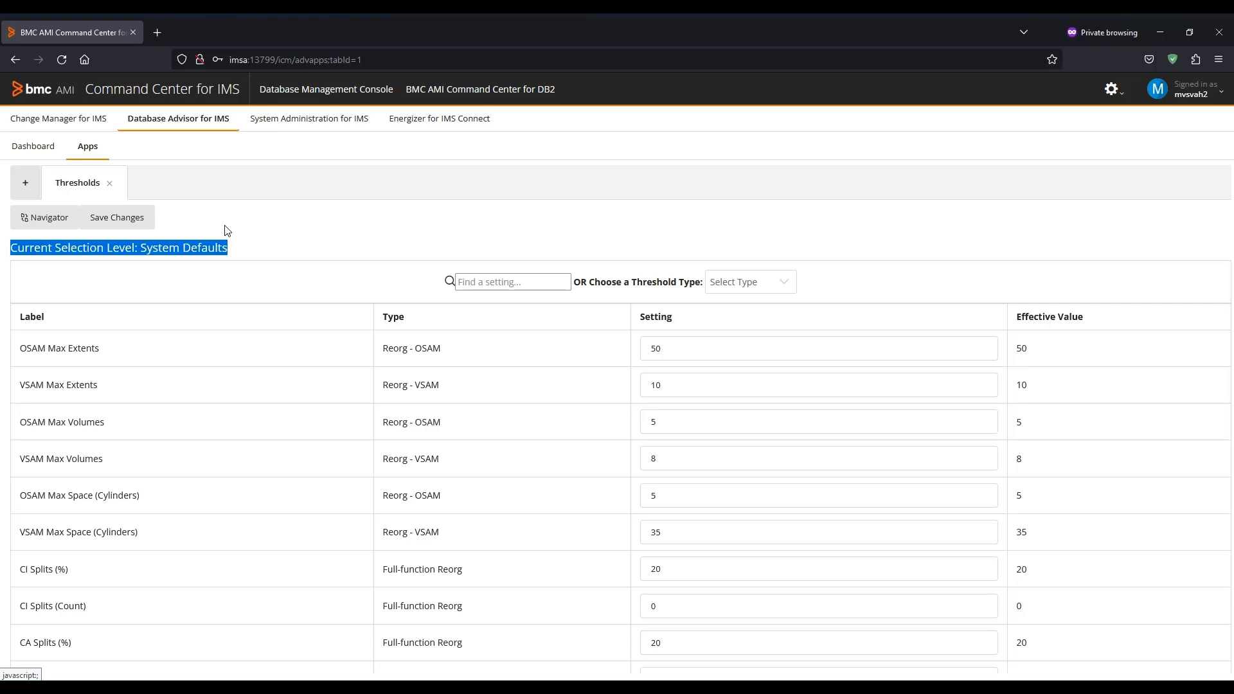
{"action": "left_click", "coordinate": [227, 231]}
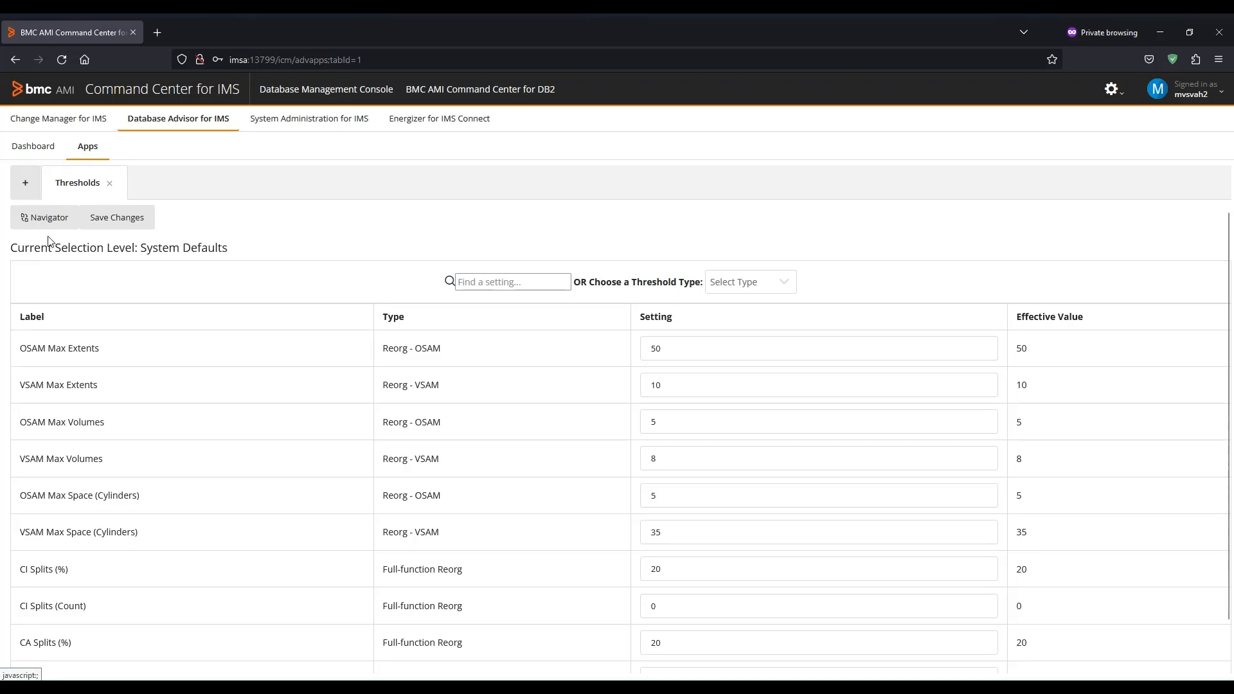
Step: Switch the threshold settings to the RECON level for MVSRYT2.TXOL.RECON1
{"action": "left_click", "coordinate": [44, 218]}
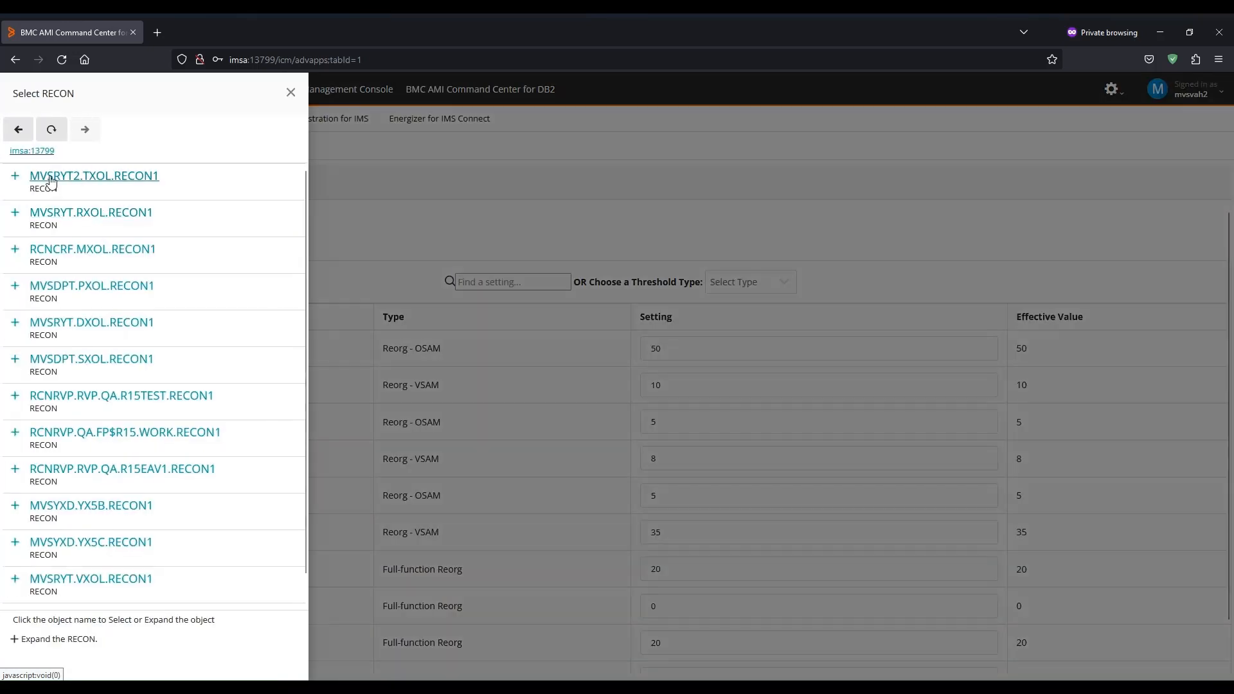
{"action": "left_click", "coordinate": [70, 177]}
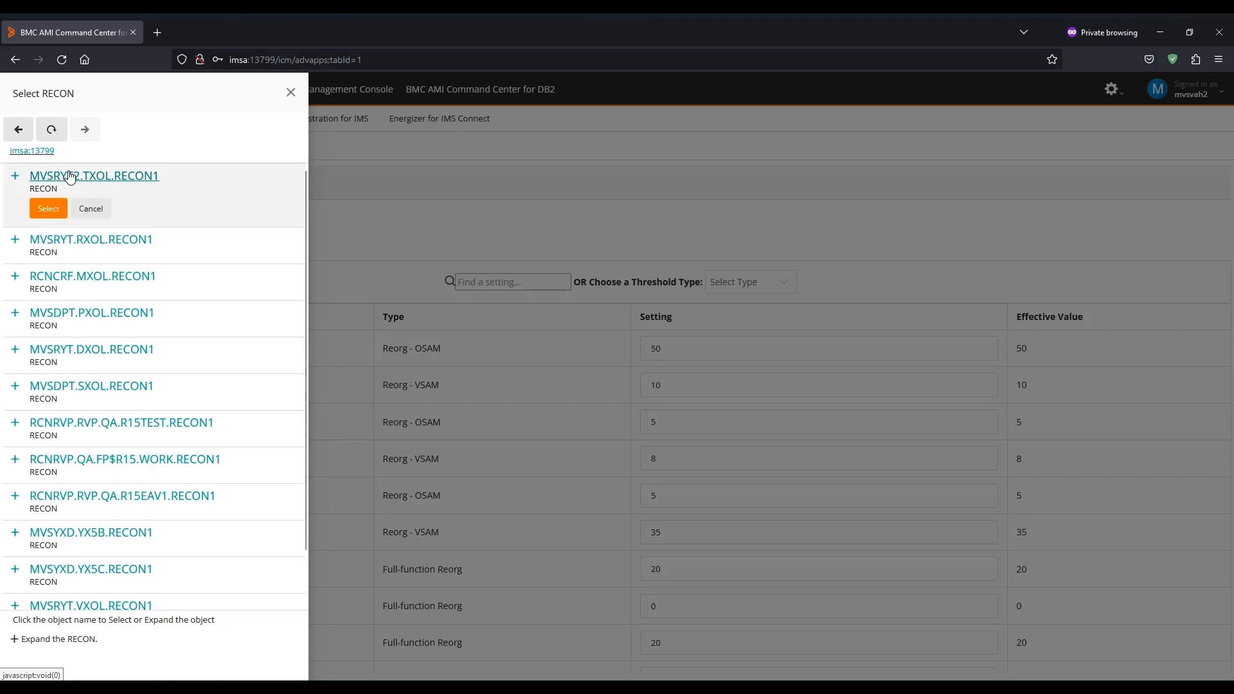
{"action": "left_click", "coordinate": [43, 210]}
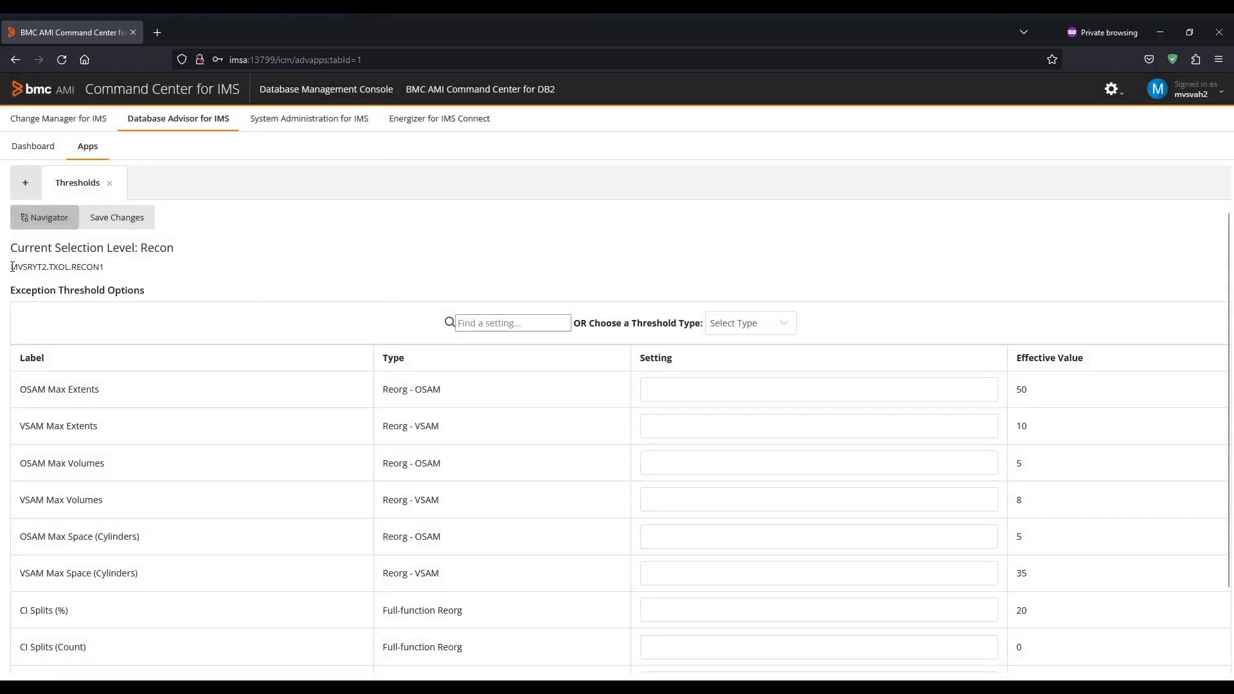
{"action": "left_click_drag", "start_coordinate": [10, 270], "coordinate": [160, 267]}
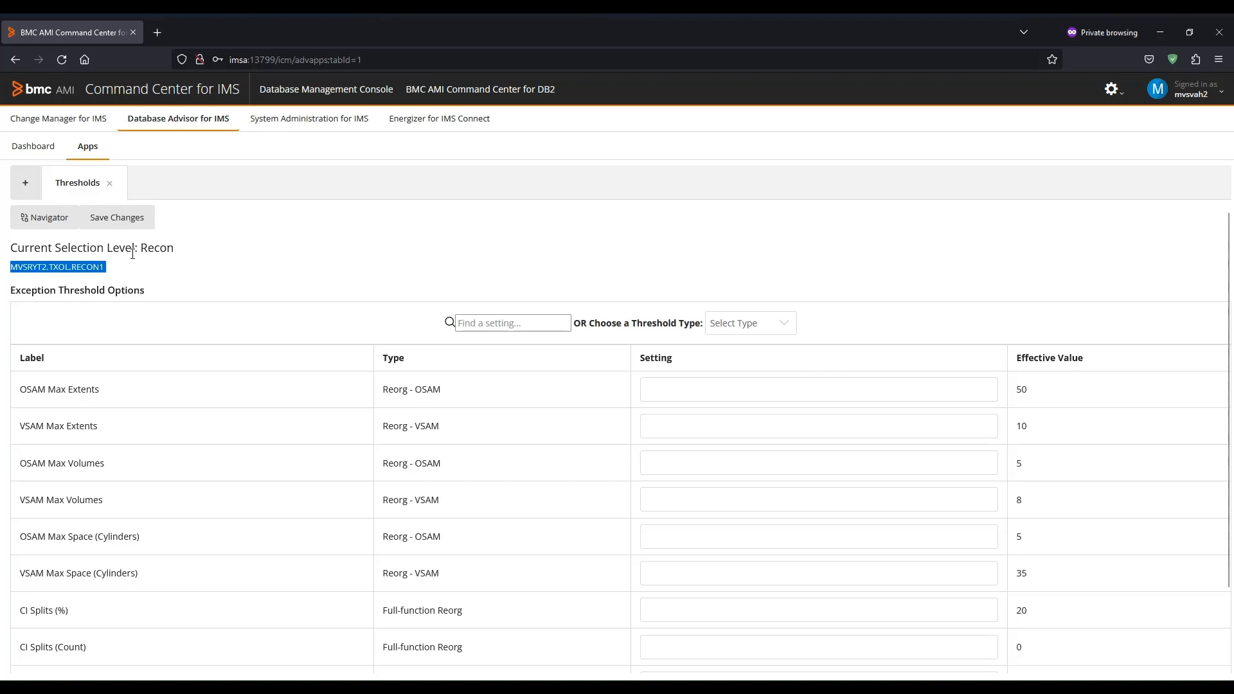
{"action": "left_click", "coordinate": [61, 238]}
Step: Look up the database groups under RECON MVSRYT2.TXOL.RECON1 in the threshold object selection, keeping the RECON level selected
{"action": "left_click", "coordinate": [36, 218]}
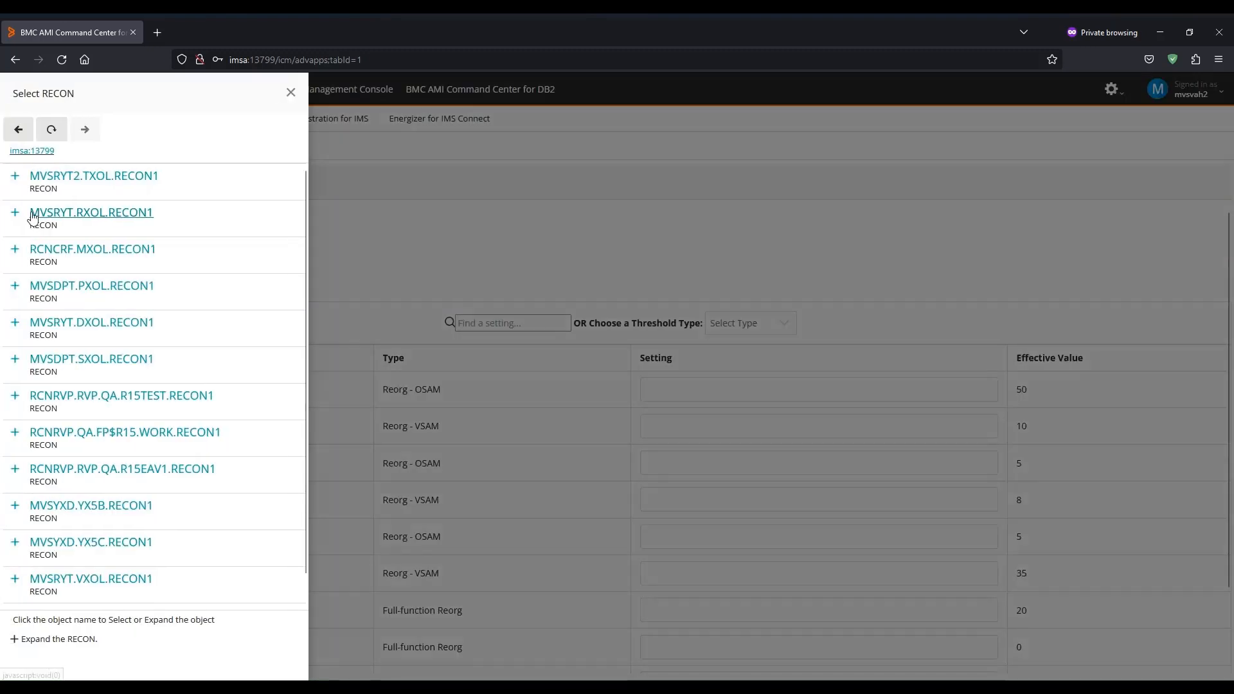
{"action": "left_click", "coordinate": [17, 182]}
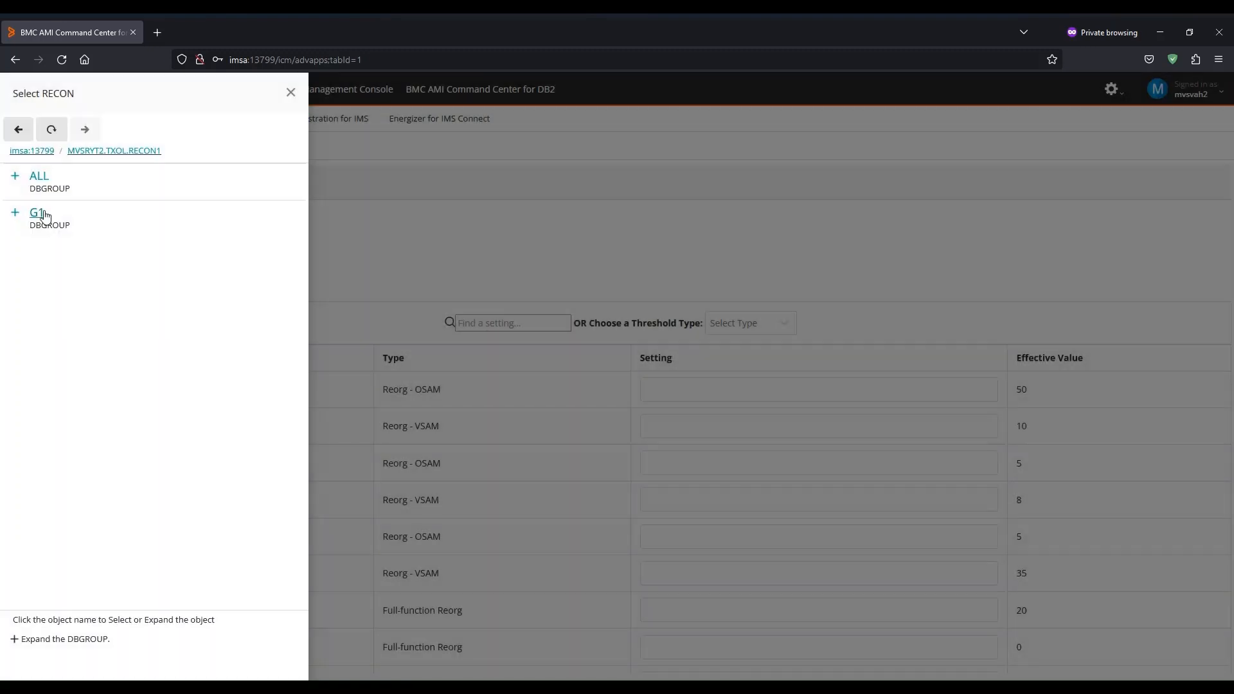
{"action": "left_click", "coordinate": [291, 94]}
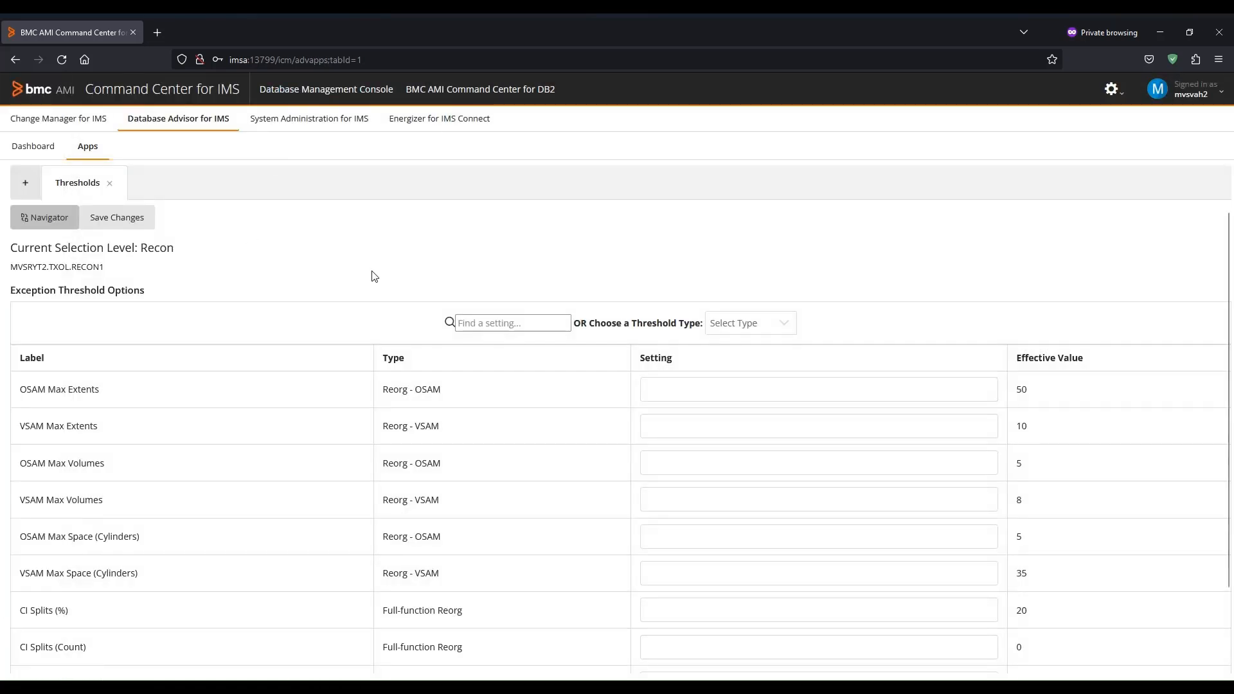
Step: Filter the RECON's threshold settings by the text E, clear the filter and look through the available threshold types
{"action": "left_click", "coordinate": [460, 321]}
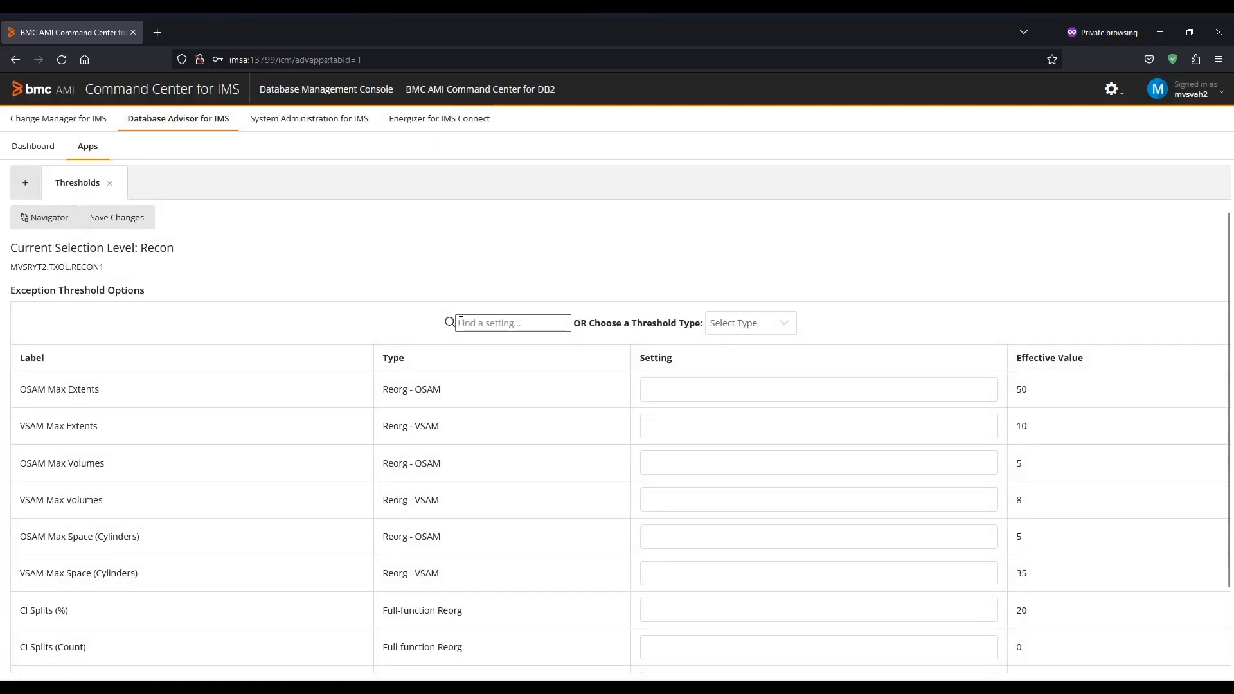
{"action": "type", "text": "E"}
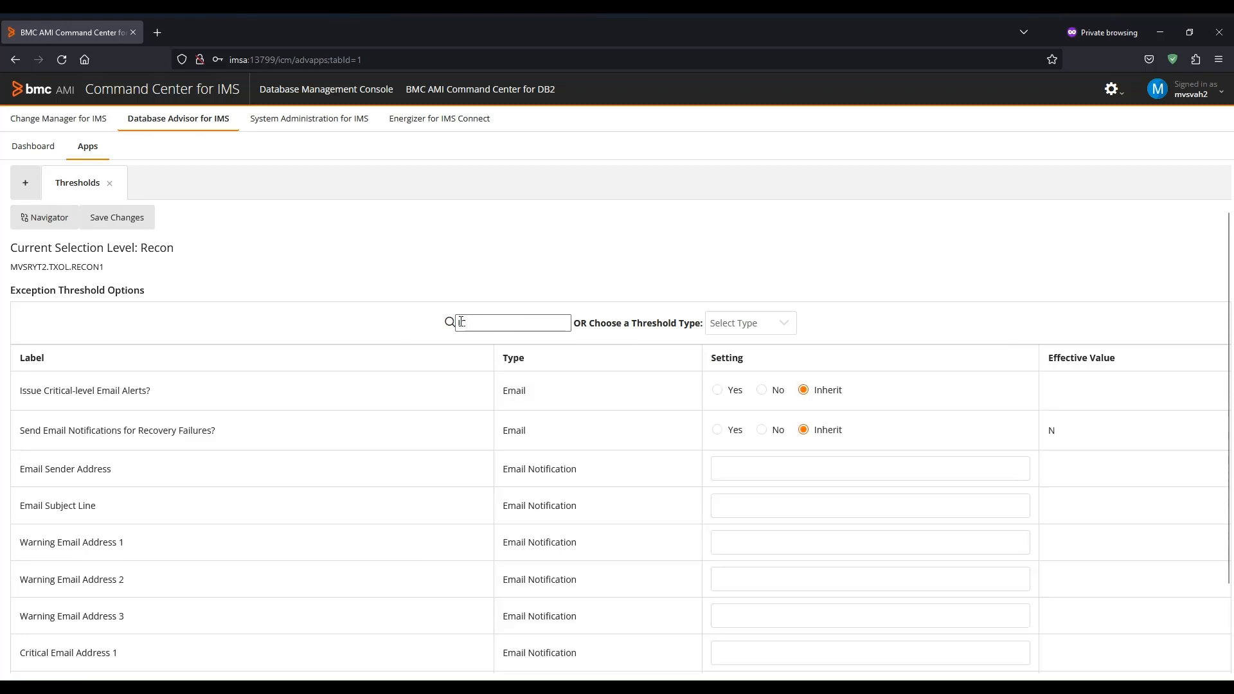
{"action": "key", "text": "BackSpace"}
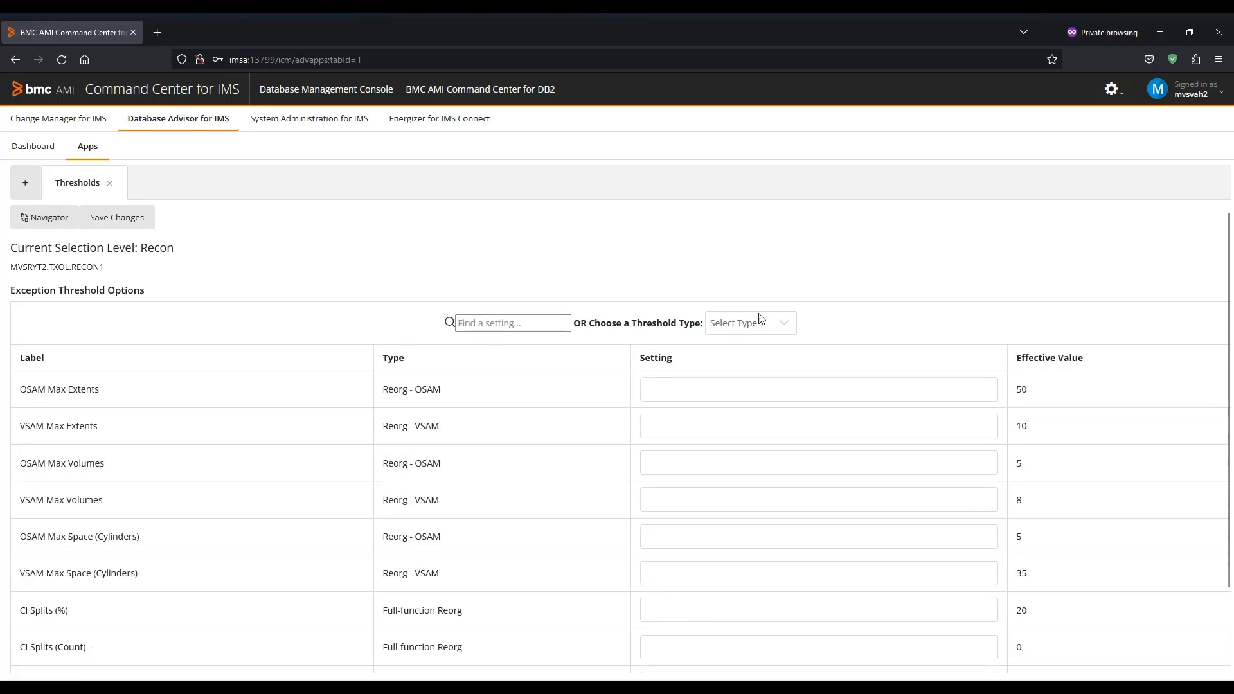
{"action": "left_click", "coordinate": [768, 322]}
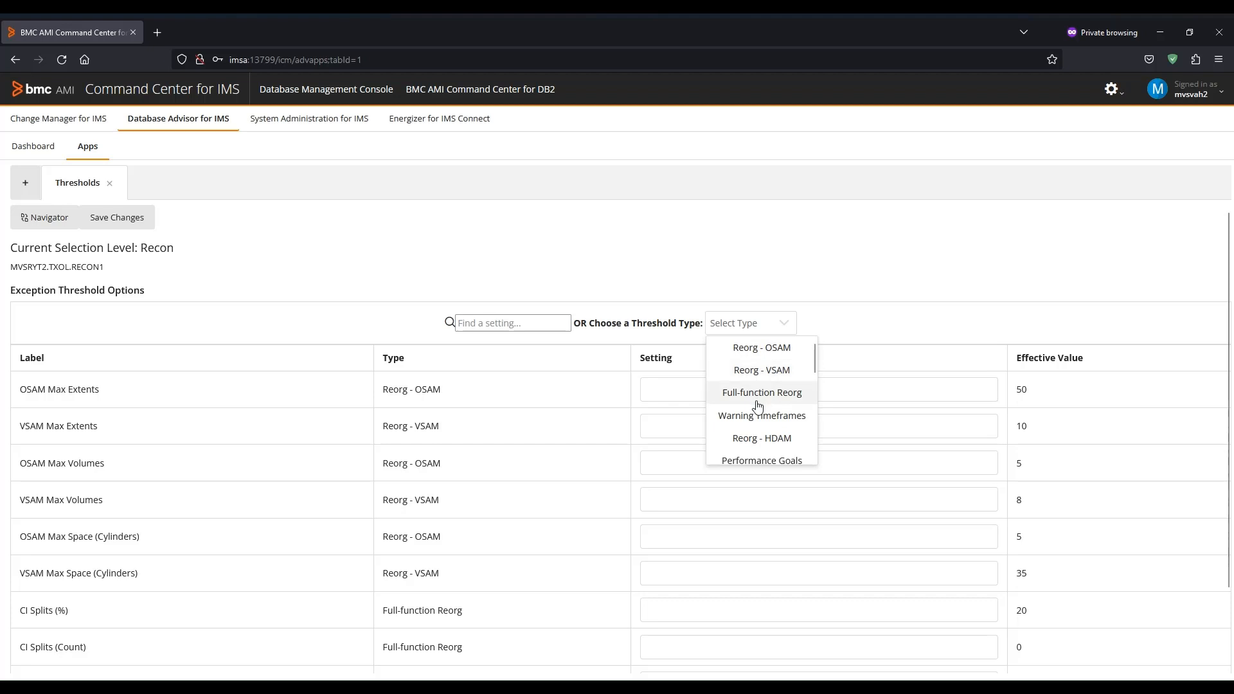
{"action": "left_click", "coordinate": [858, 304]}
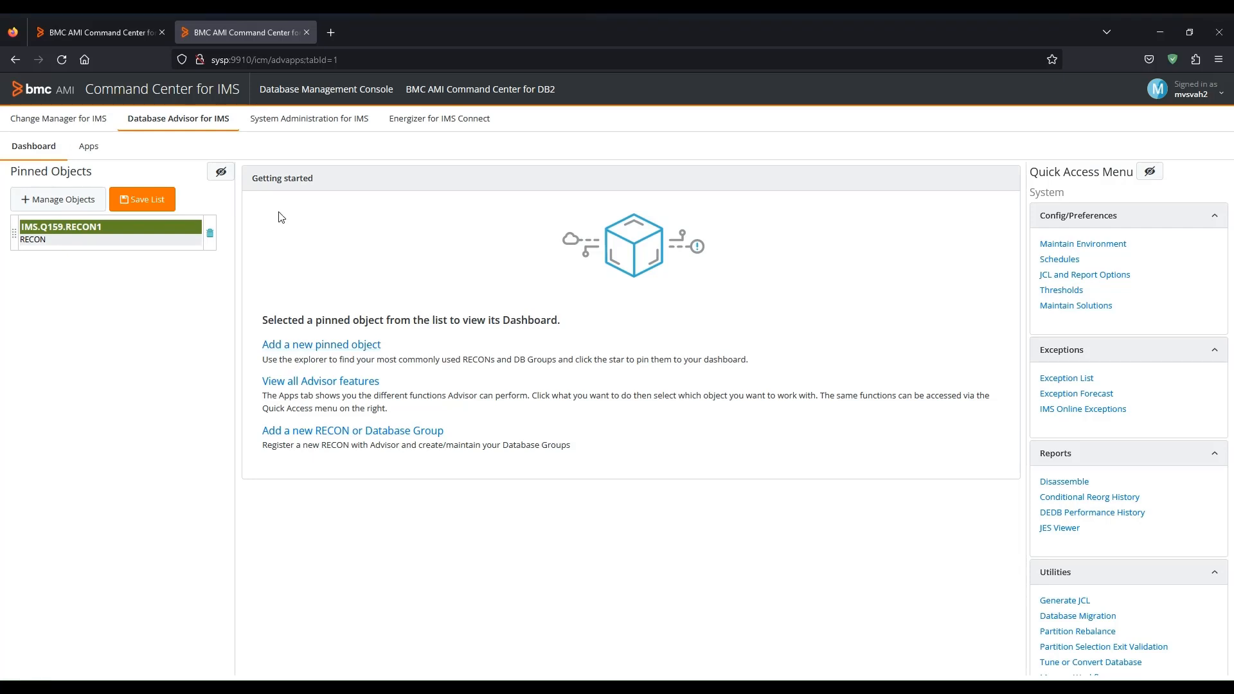
Step: Open the Exception List and get exceptions with Warning as the lowest status for all object and exception types
{"action": "left_click", "coordinate": [89, 149]}
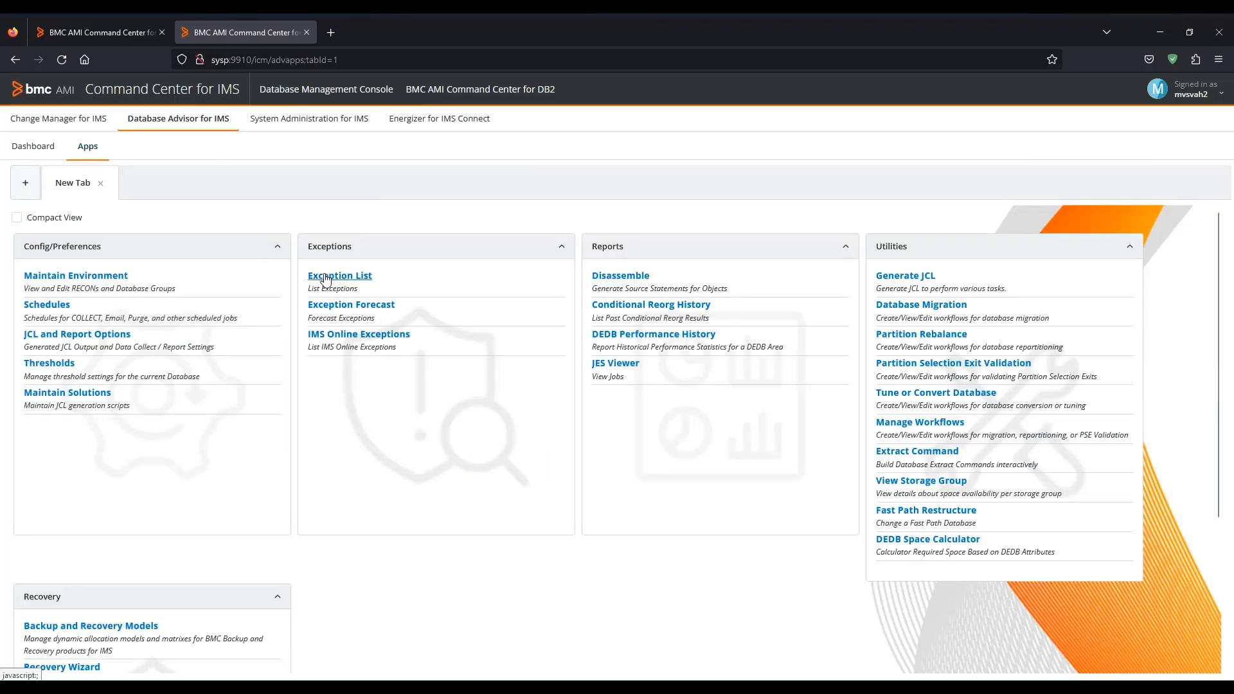
{"action": "left_click", "coordinate": [33, 147]}
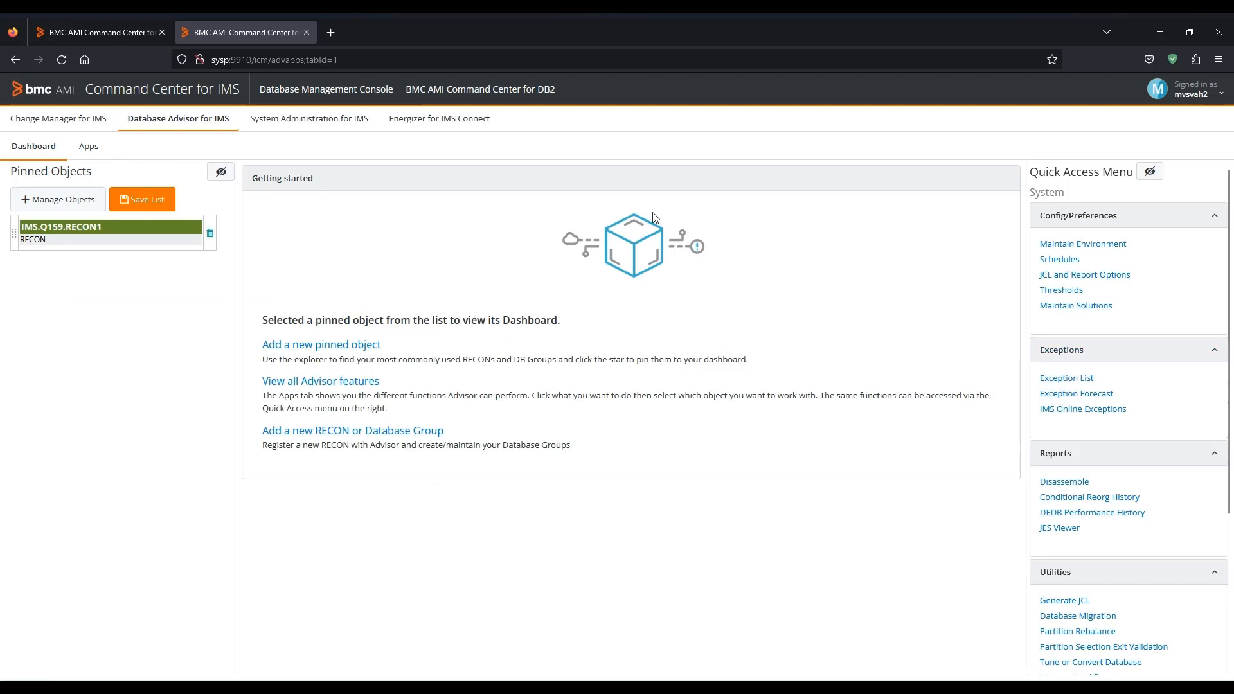
{"action": "left_click", "coordinate": [1076, 379]}
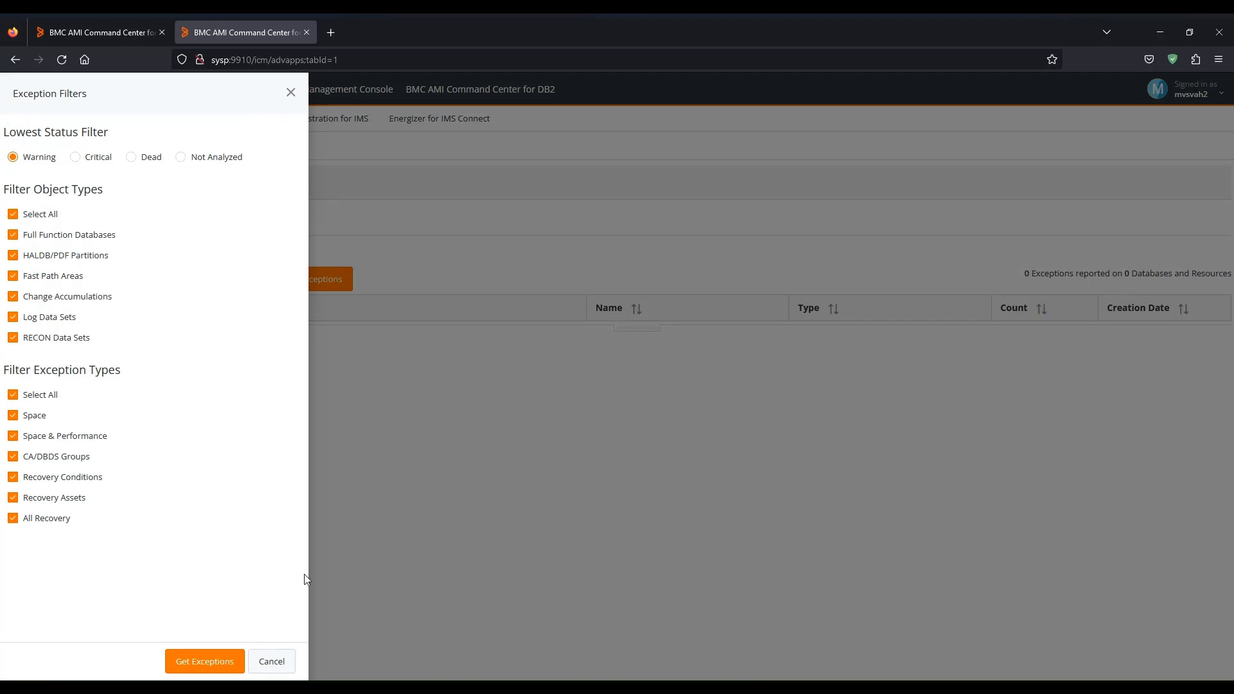
{"action": "left_click", "coordinate": [223, 663]}
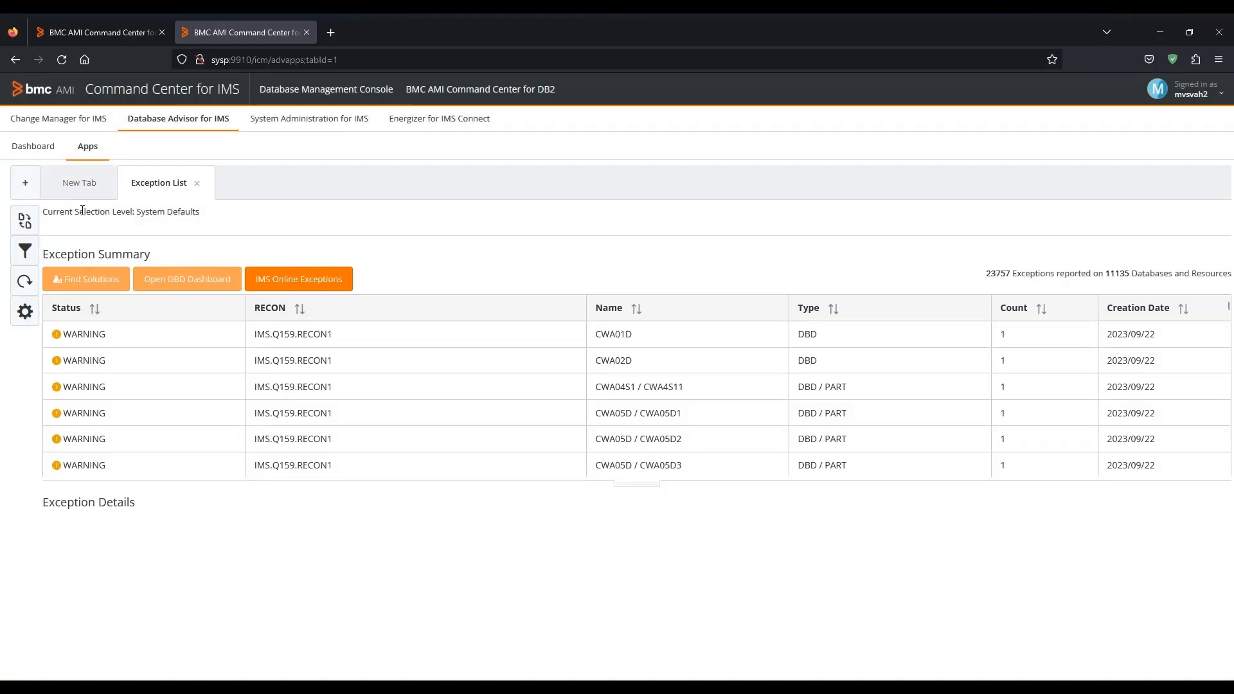
{"action": "triple_click", "coordinate": [185, 209]}
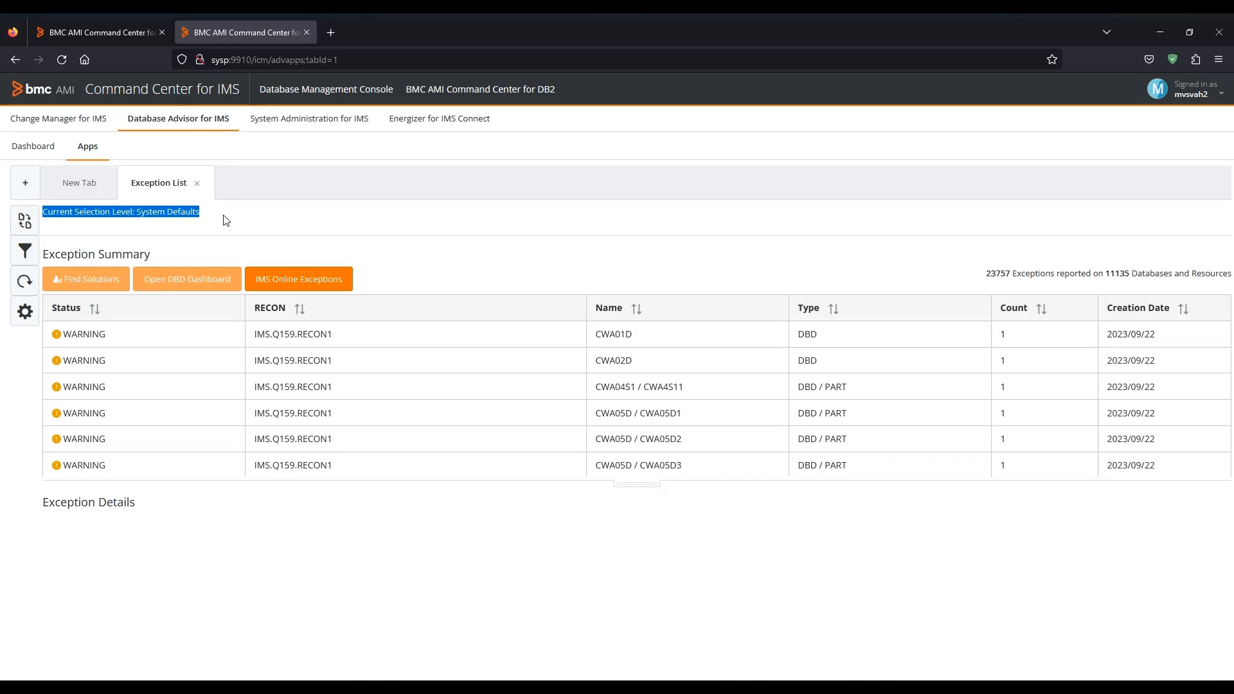
{"action": "left_click", "coordinate": [226, 219]}
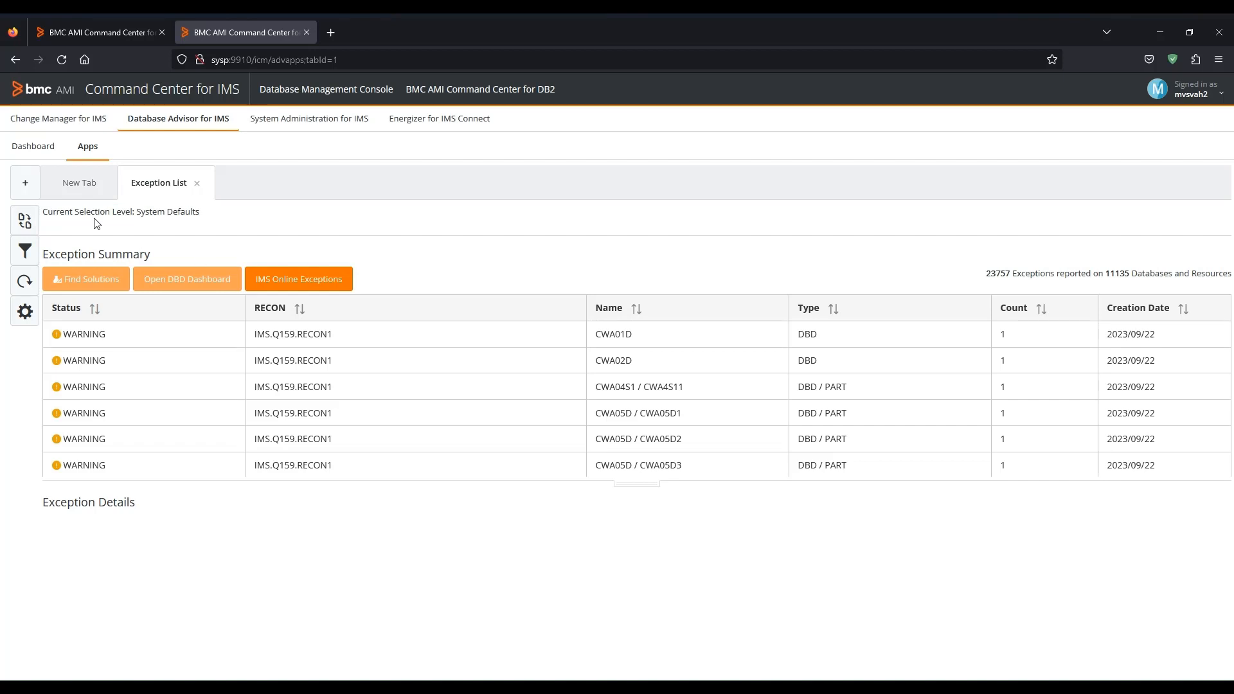
Step: Look through the RECONs available for narrowing the exception list, including IMS.Q159.RECON1, without changing the selection level
{"action": "left_click", "coordinate": [24, 224]}
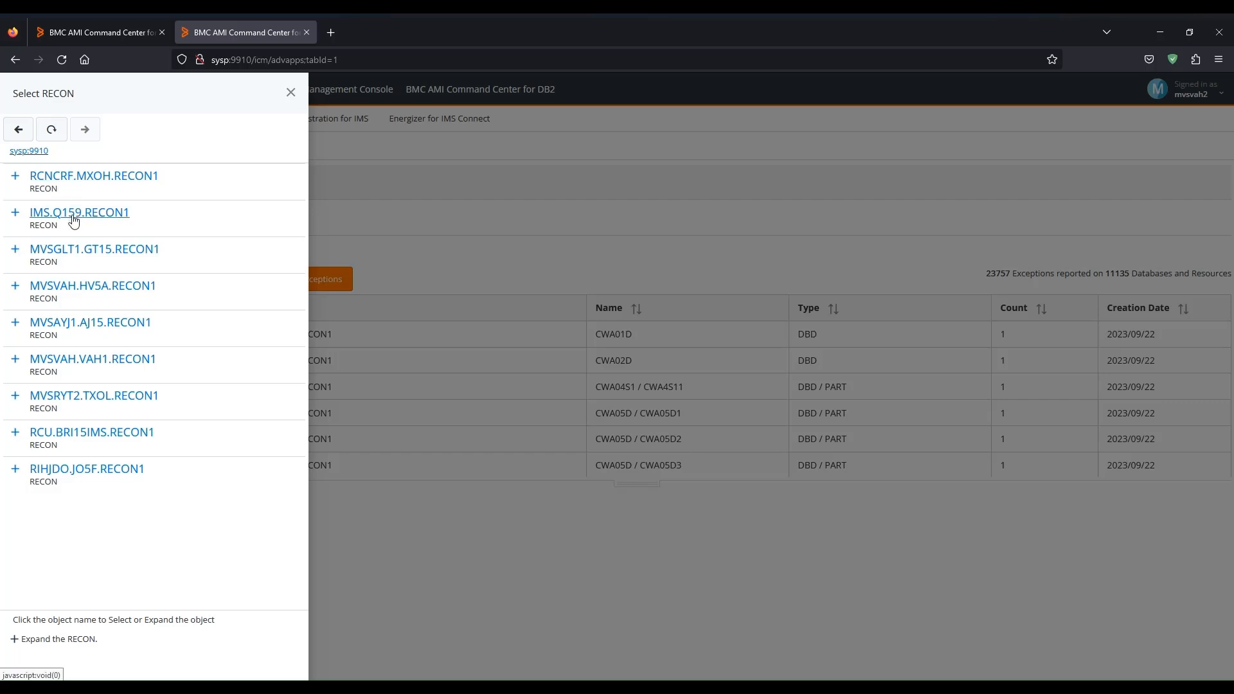
{"action": "left_click", "coordinate": [99, 219]}
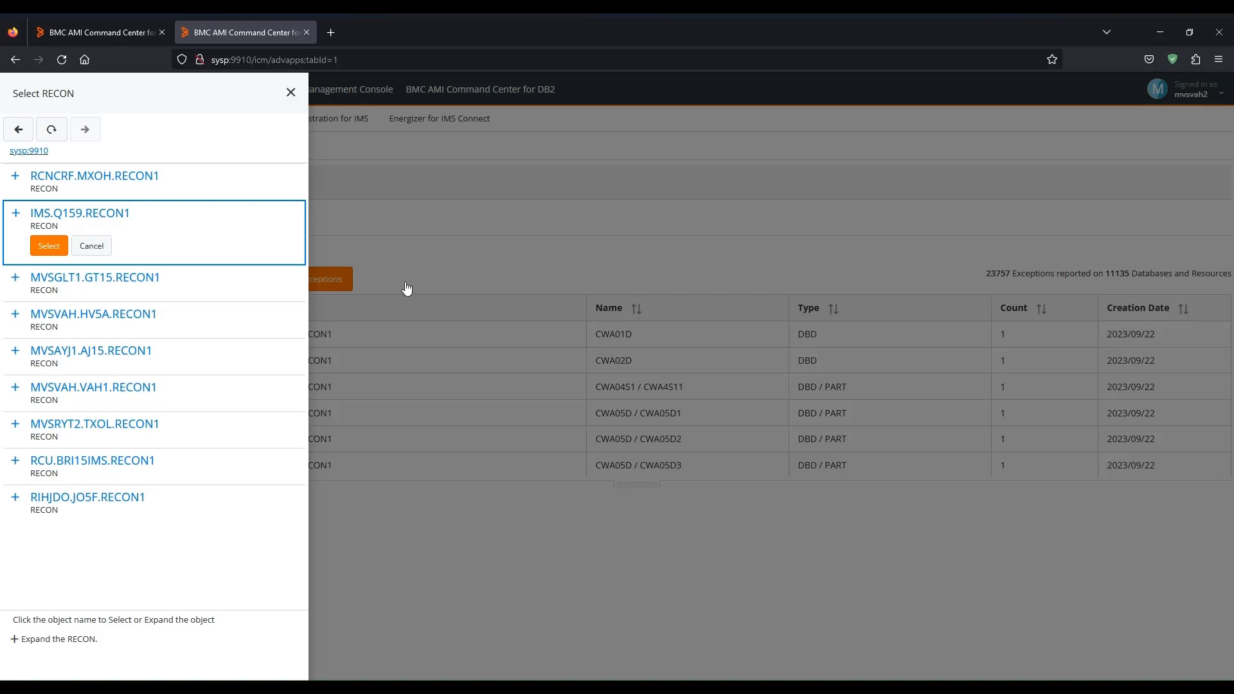
{"action": "left_click", "coordinate": [291, 94]}
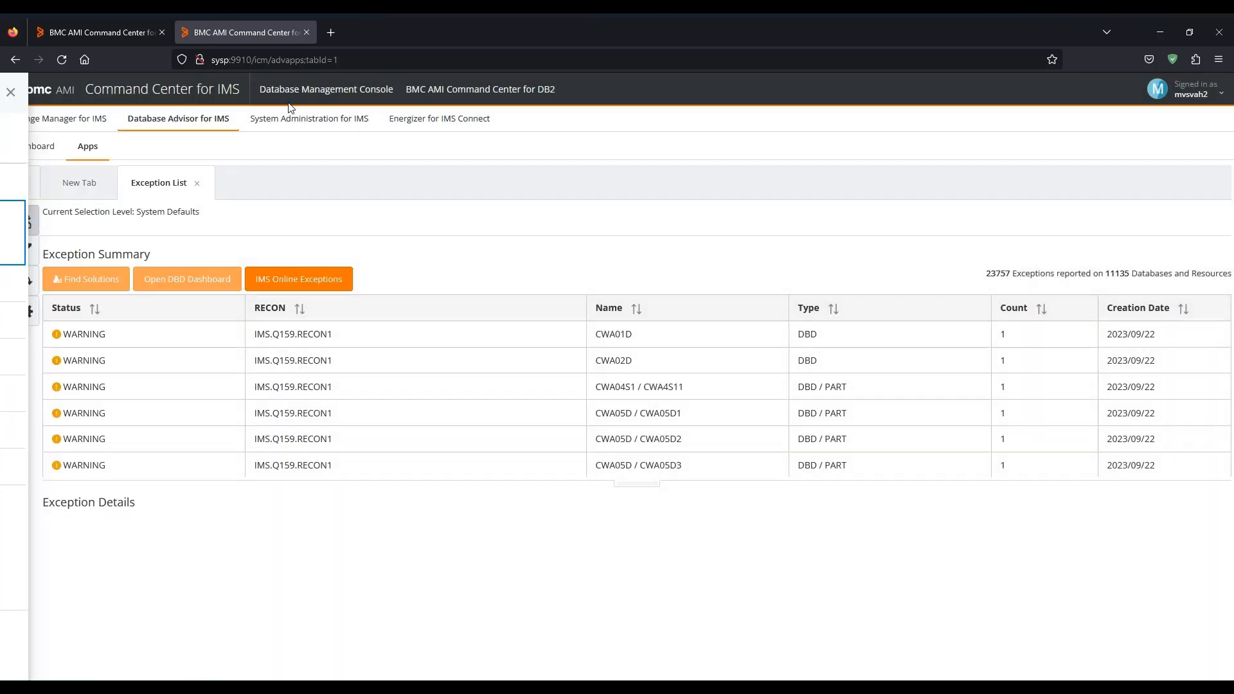
Step: Display the exception details for database CWA01D in RECON IMS.Q159.RECON1
{"action": "left_click", "coordinate": [180, 334]}
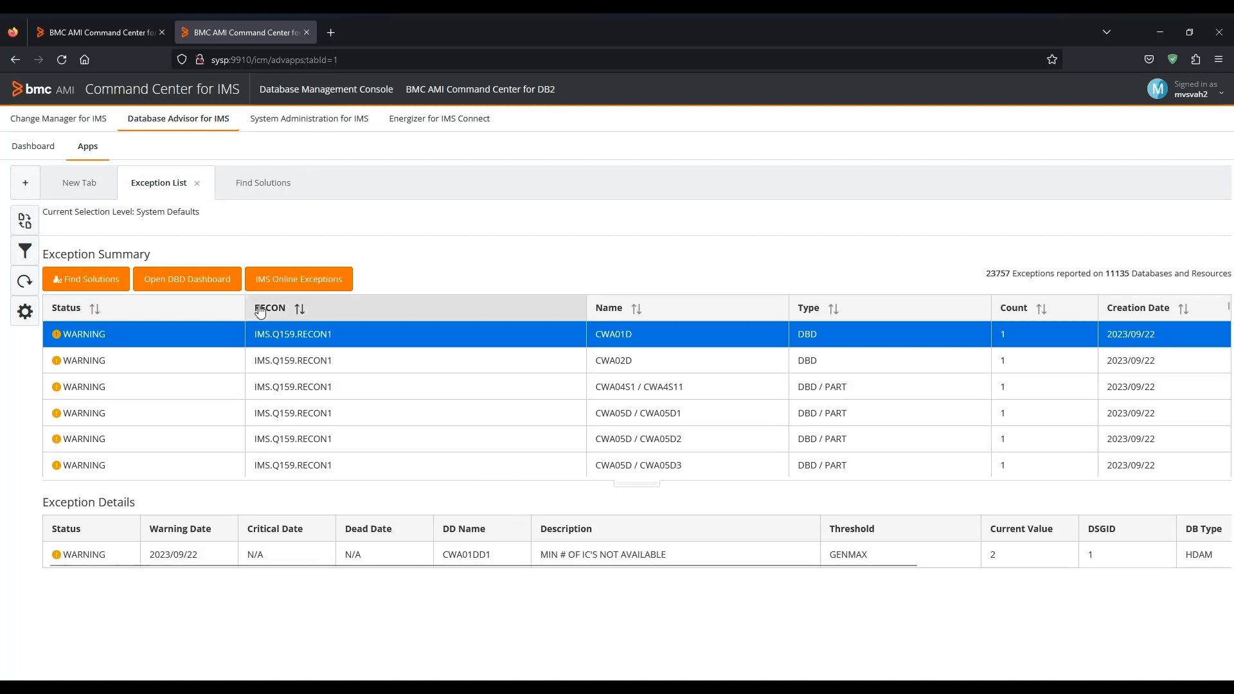
Step: View the DBD dashboard for database CWA01D and return to the Exception List
{"action": "left_click", "coordinate": [183, 282]}
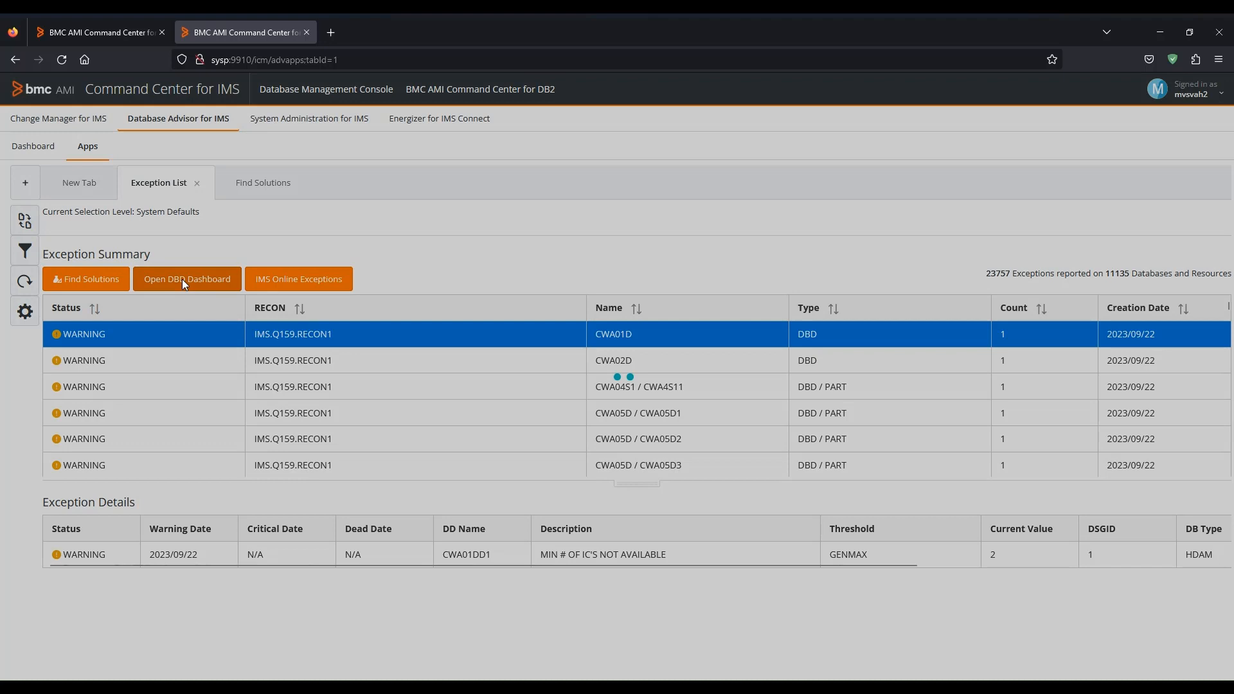
{"action": "left_click", "coordinate": [183, 282]}
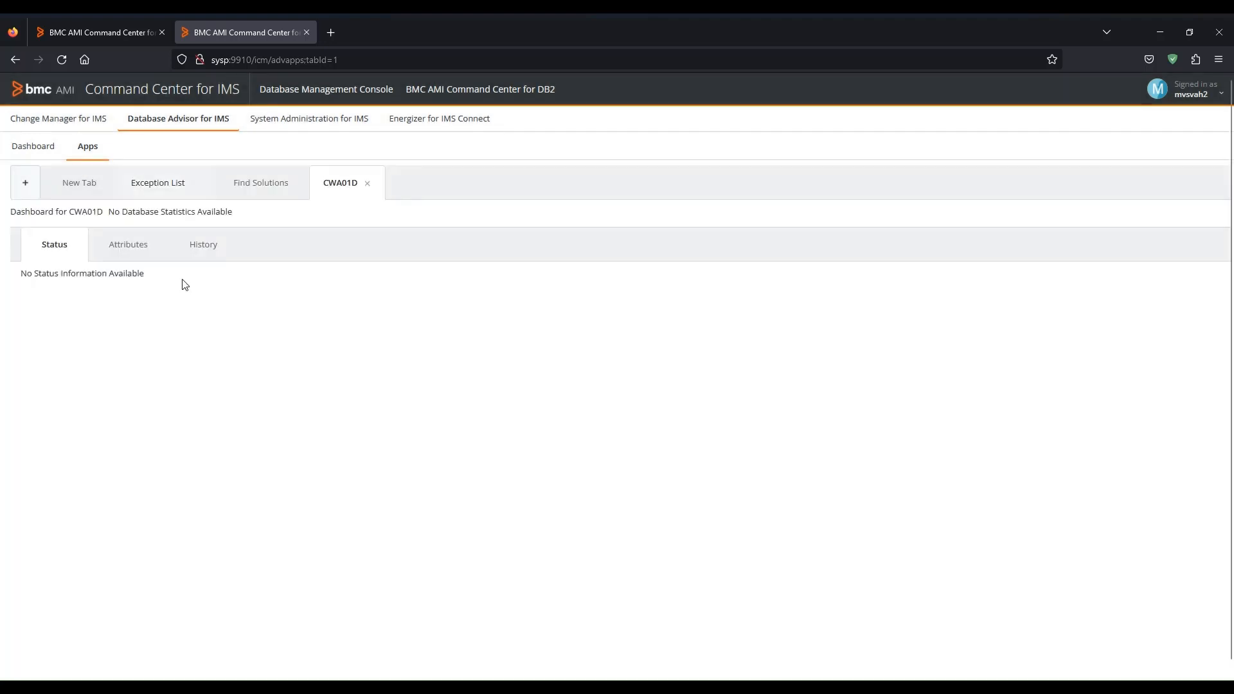
{"action": "left_click", "coordinate": [171, 189]}
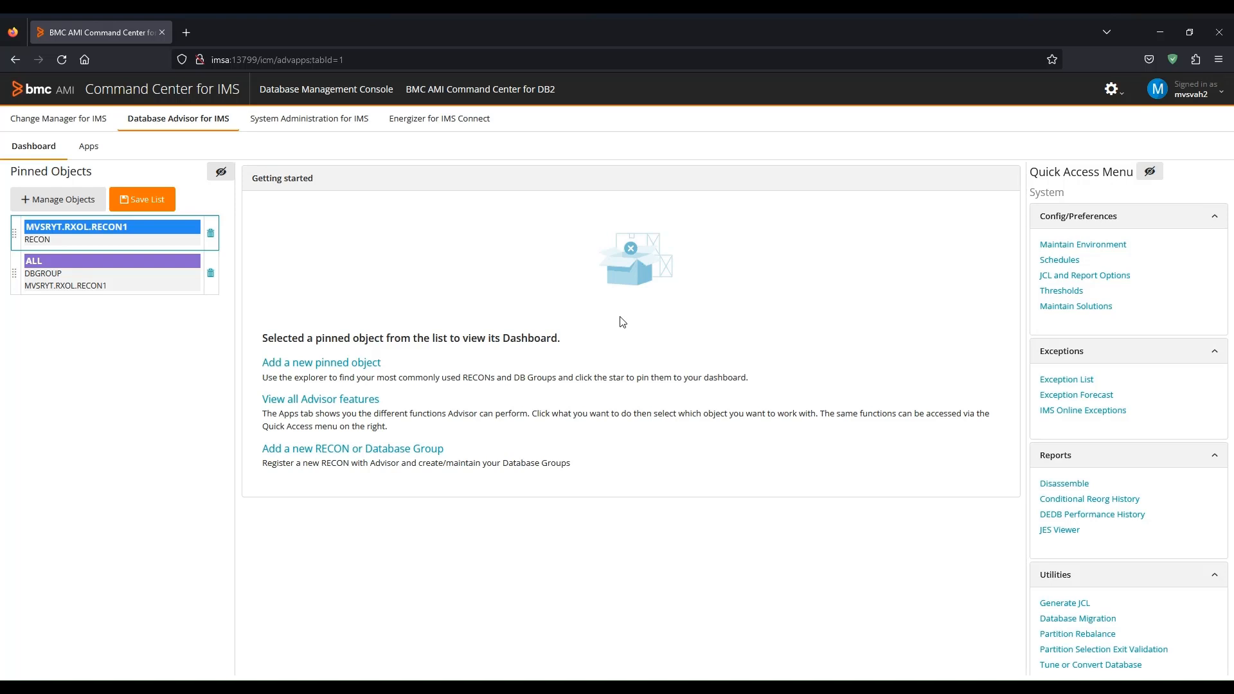
Step: Open Generate JCL and select HDAM database A0DBDD from group ALL in RECON MVSRYT2.TXOL.RECON1
{"action": "left_click", "coordinate": [88, 147]}
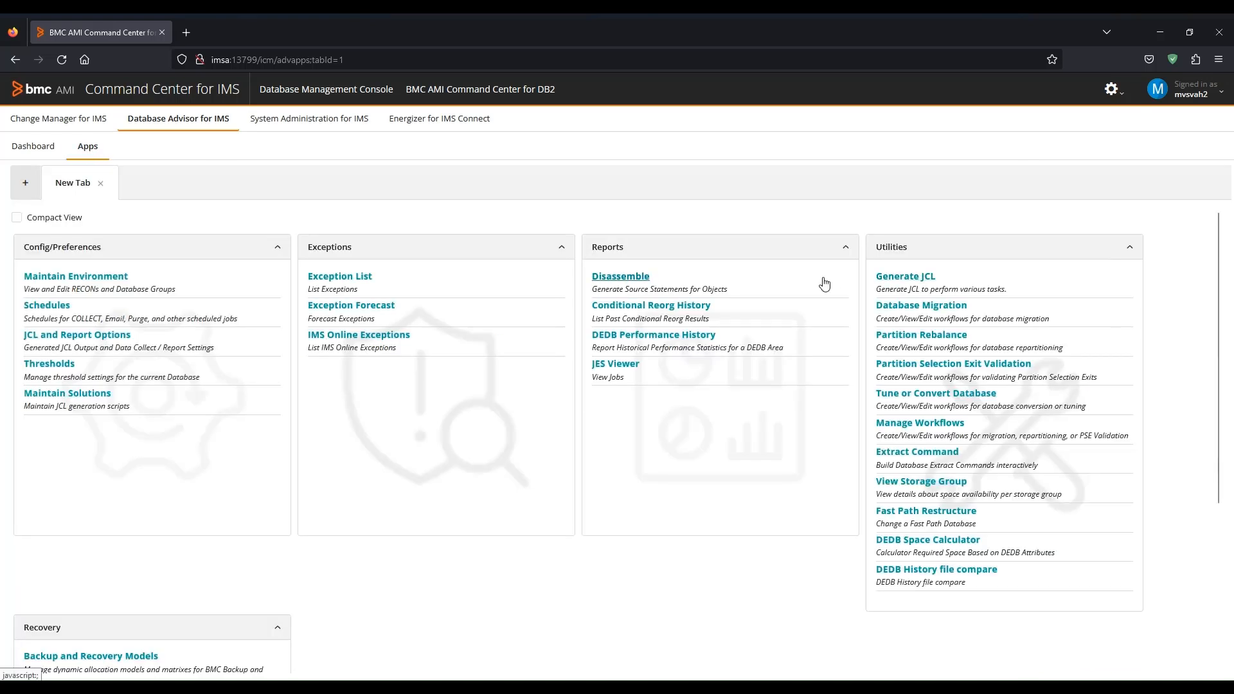
{"action": "left_click", "coordinate": [33, 146]}
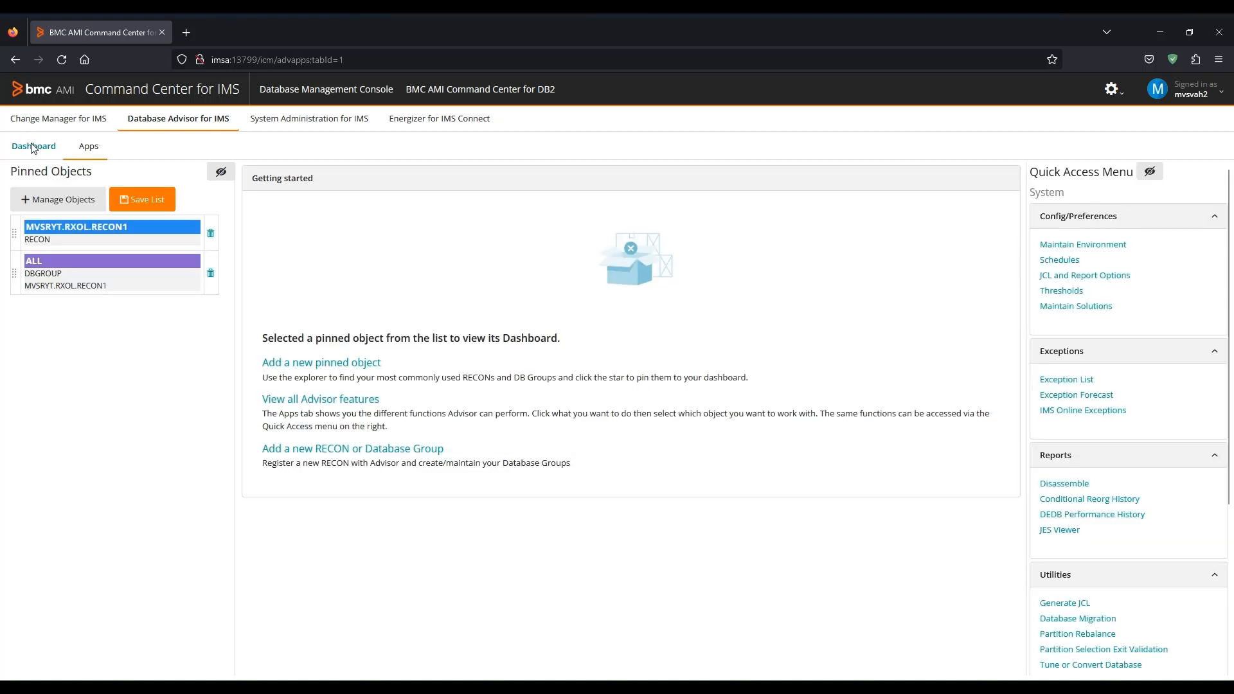
{"action": "left_click", "coordinate": [1059, 603]}
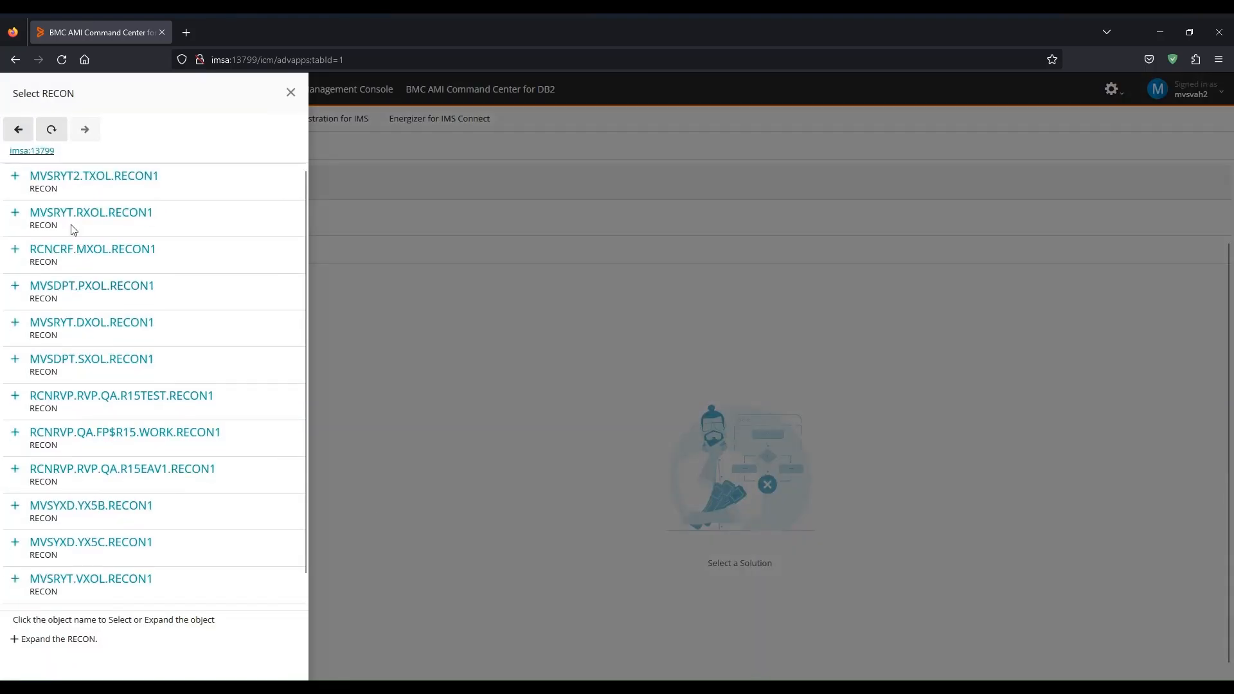
{"action": "left_click", "coordinate": [16, 179]}
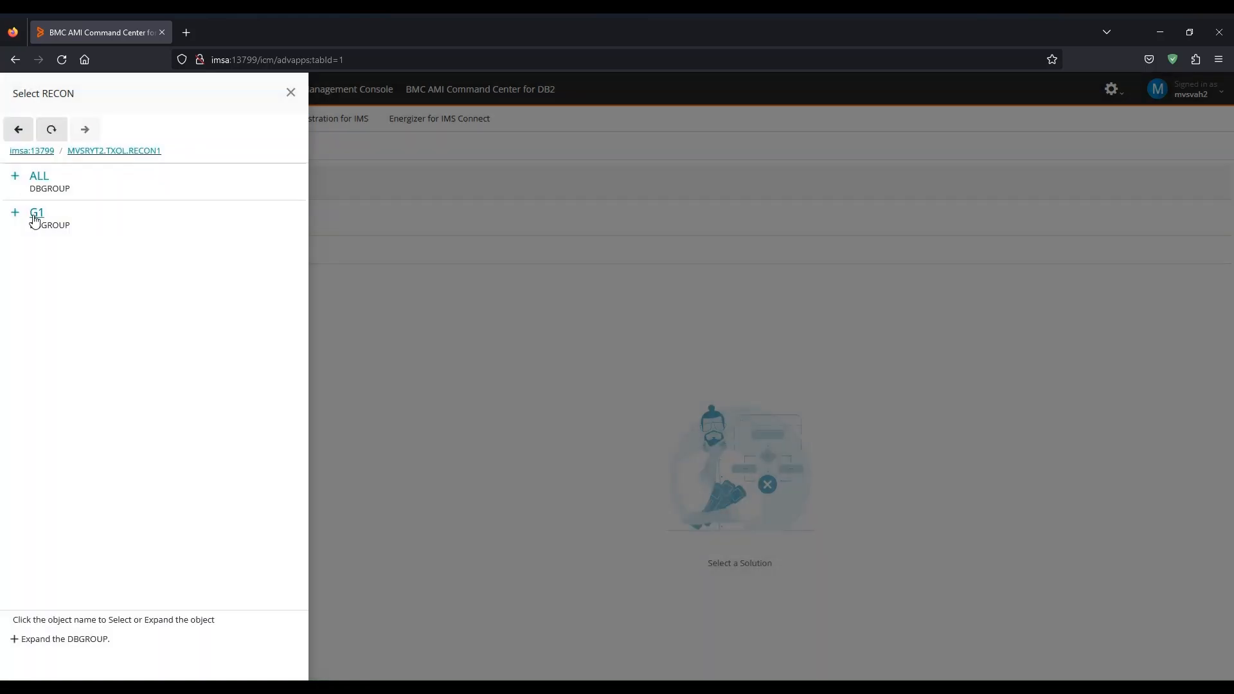
{"action": "left_click", "coordinate": [16, 175]}
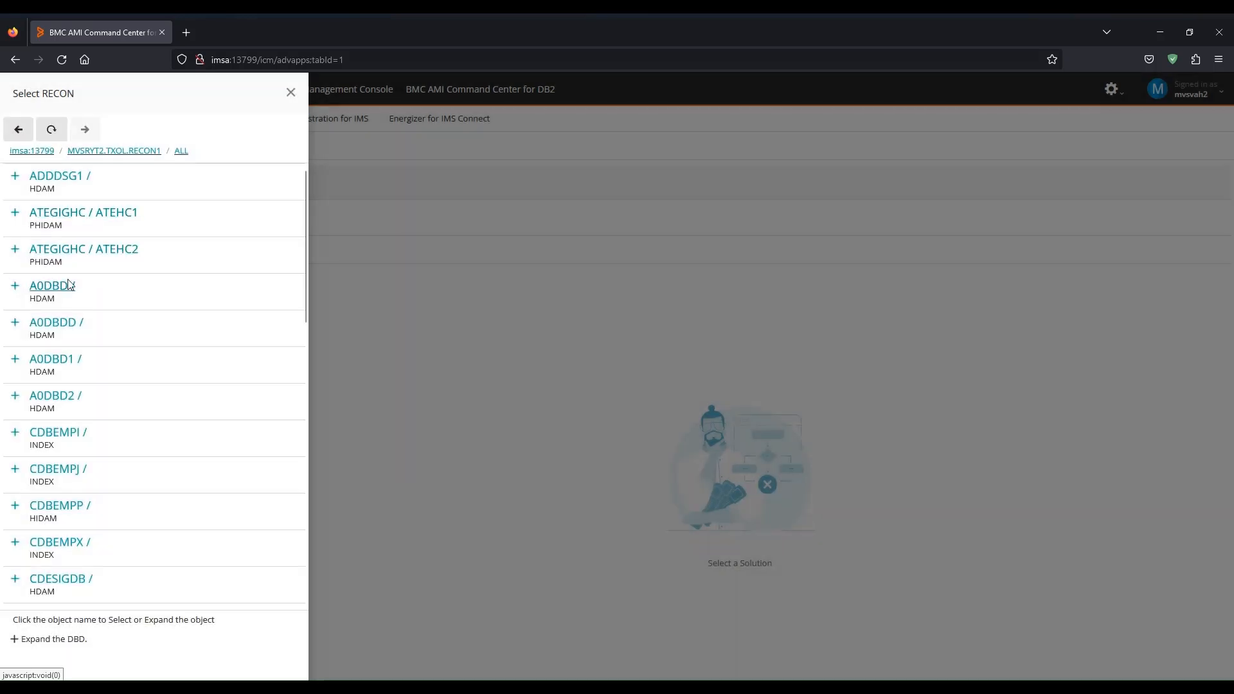
{"action": "left_click", "coordinate": [52, 321]}
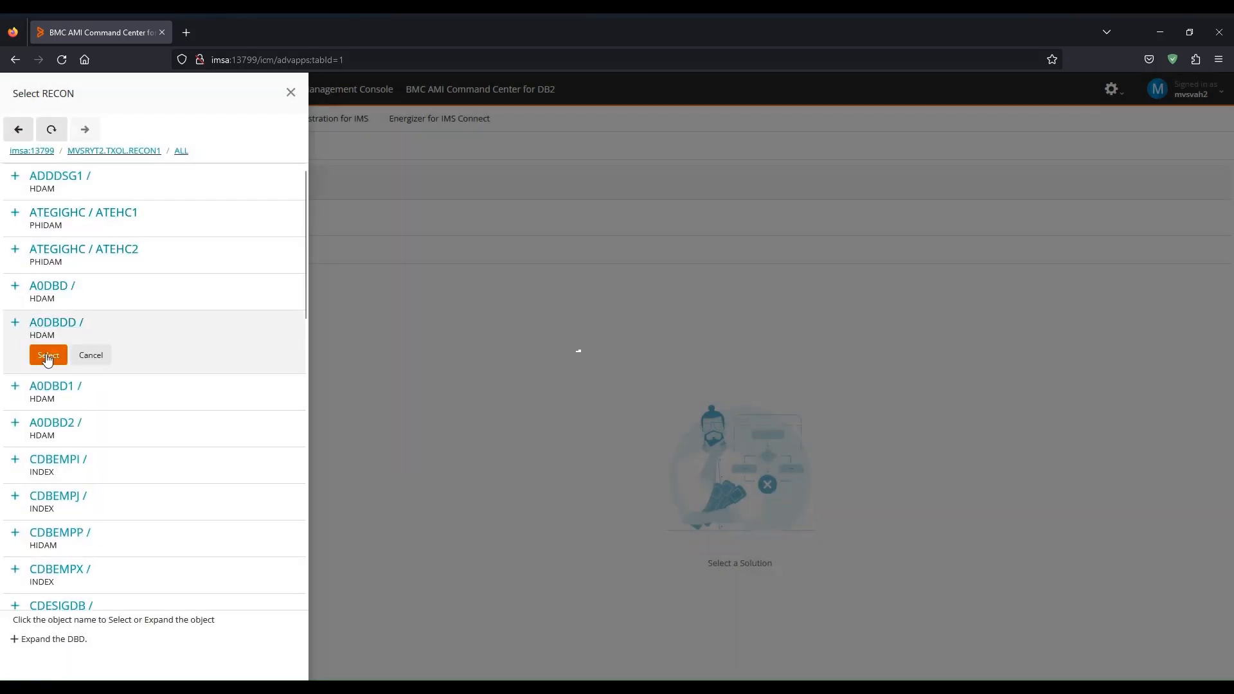
{"action": "left_click", "coordinate": [45, 353]}
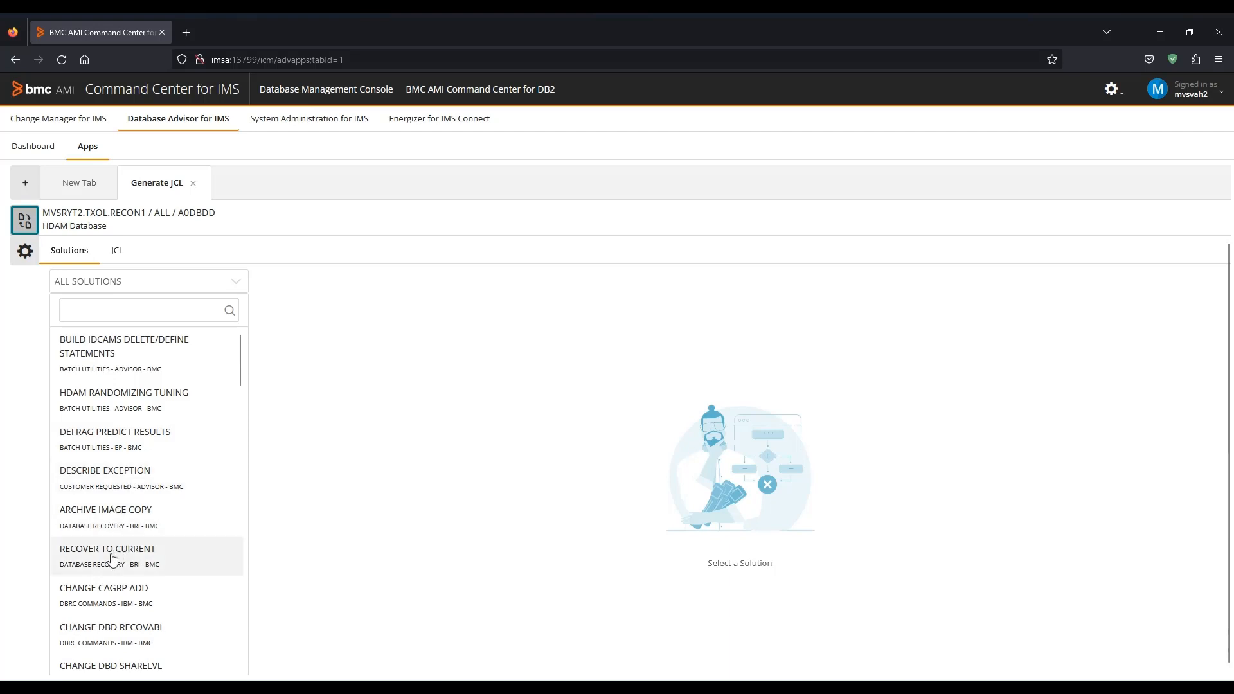
Step: Generate JCL with the Build IDCAMS Delete/Define Statements solution and view the related JCL and Report Options
{"action": "left_click", "coordinate": [111, 360]}
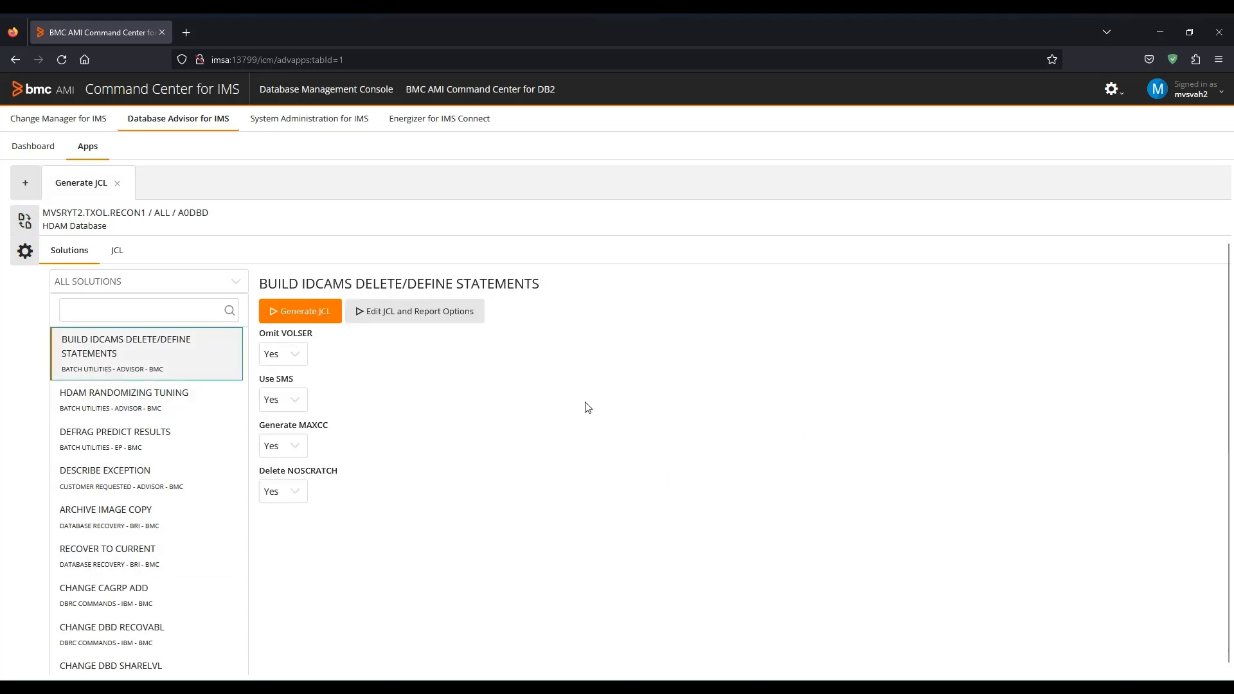
{"action": "left_click", "coordinate": [306, 312]}
{"action": "left_click", "coordinate": [396, 313]}
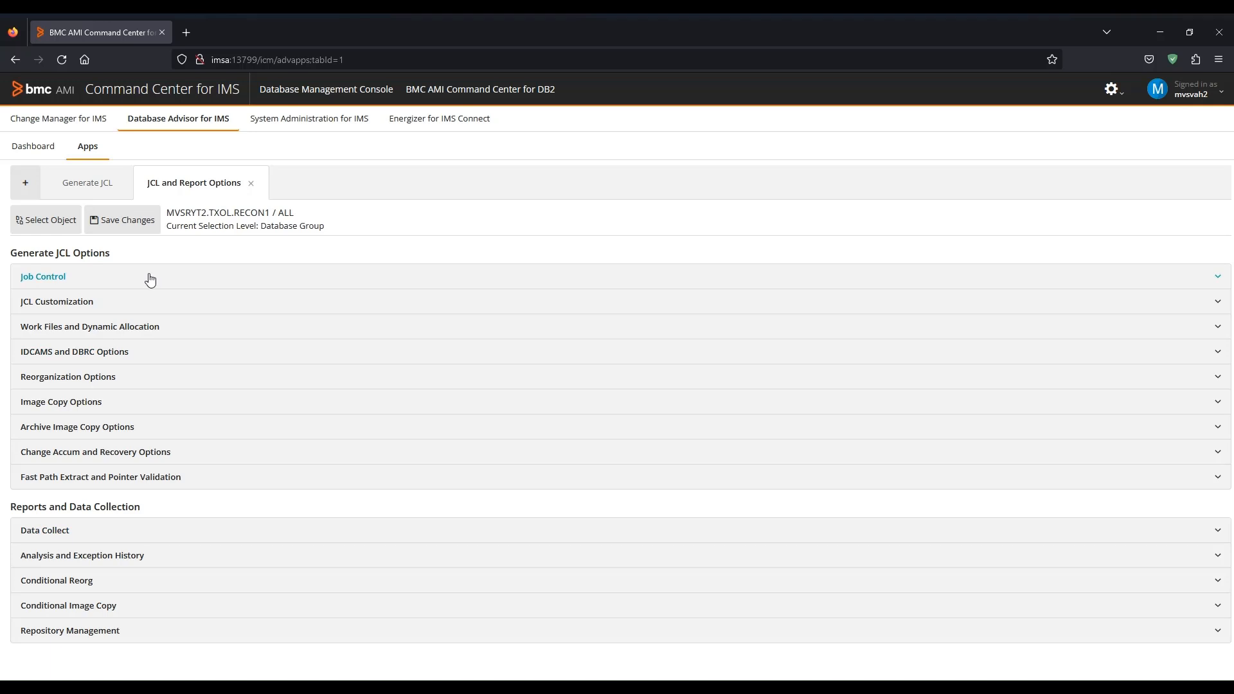
{"action": "left_click", "coordinate": [85, 188]}
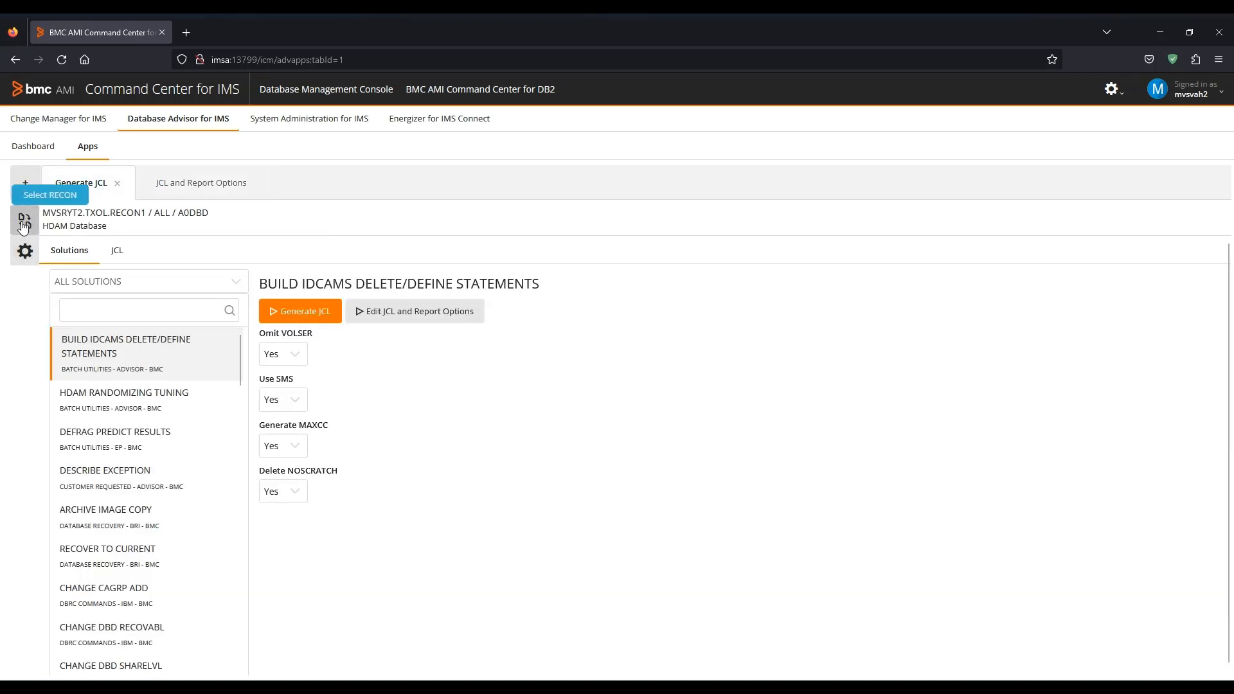
Step: Look through the RECONs available for Generate JCL without changing the selected database, and return to the Dashboard
{"action": "left_click", "coordinate": [24, 224]}
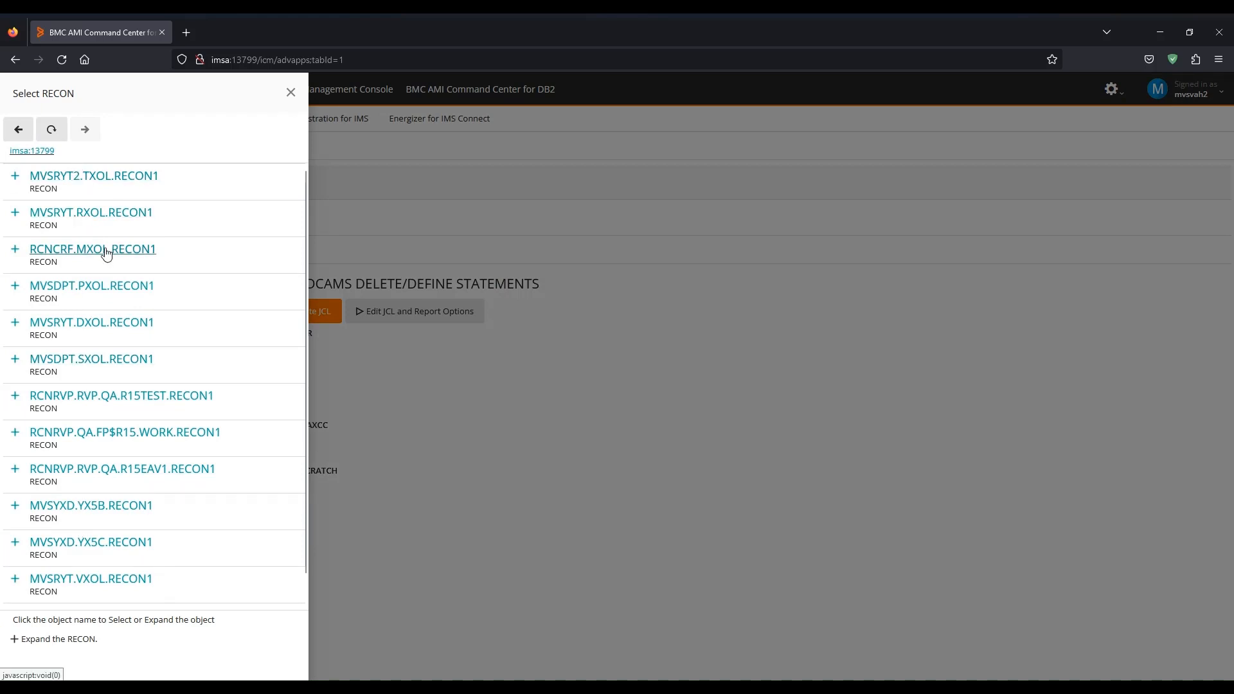
{"action": "left_click", "coordinate": [290, 93]}
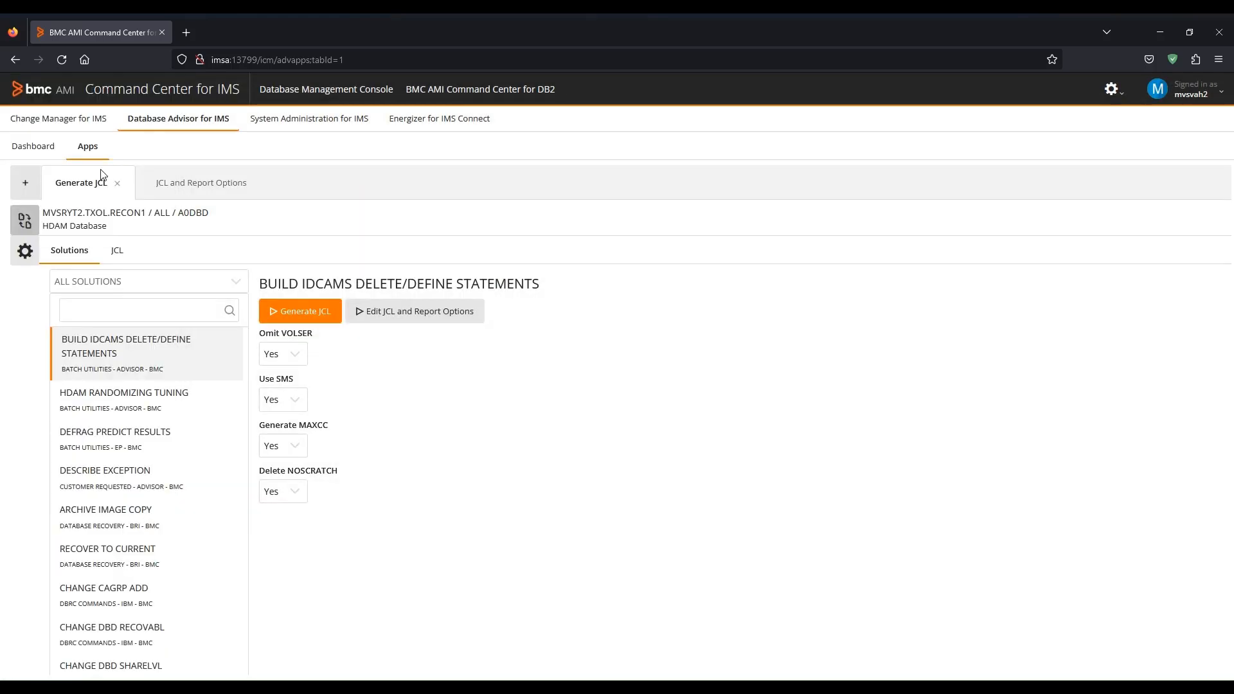
{"action": "left_click", "coordinate": [34, 147]}
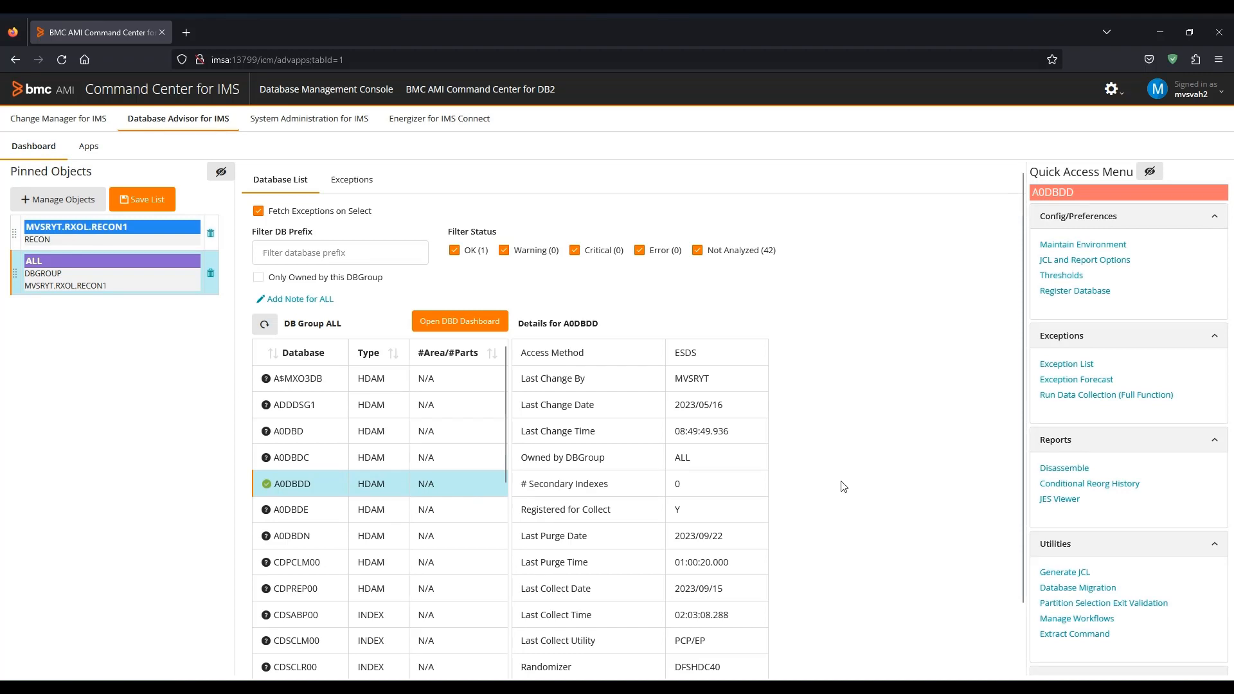
Step: Disassemble DBD member A0DBDD from library DBU.QA.RXOL.DBDLIB with DDL output switched off
{"action": "left_click", "coordinate": [1052, 572]}
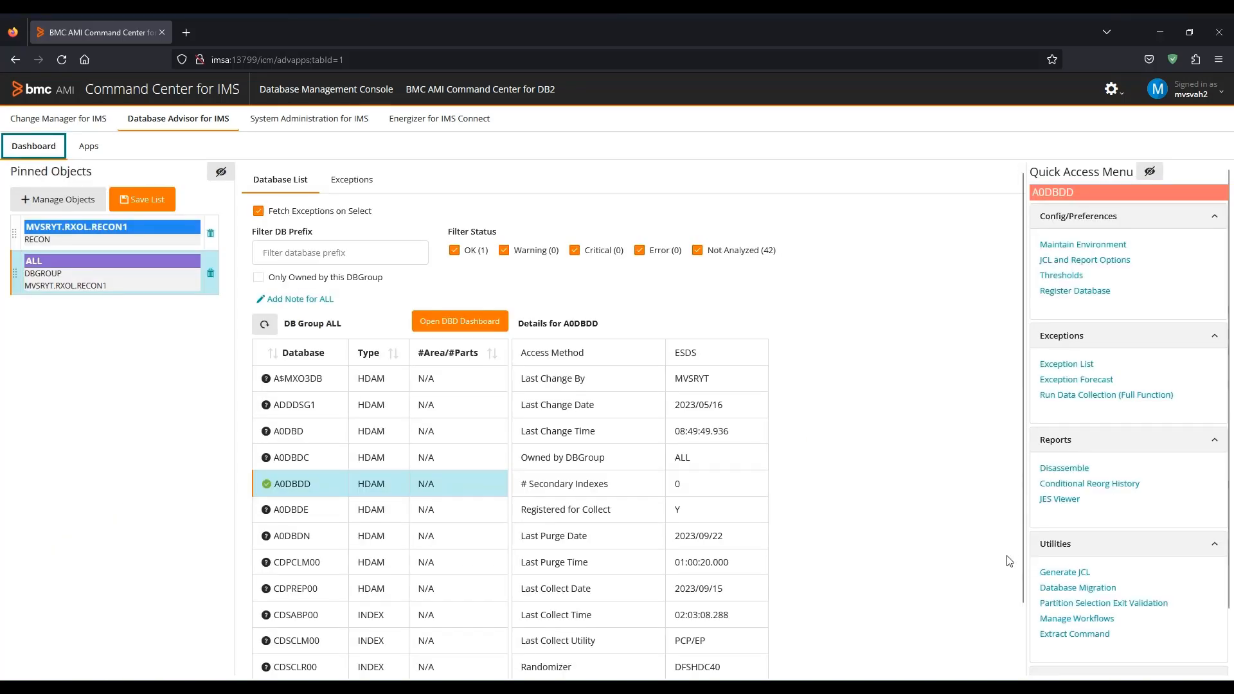
{"action": "left_click", "coordinate": [1057, 469]}
{"action": "left_click", "coordinate": [135, 344]}
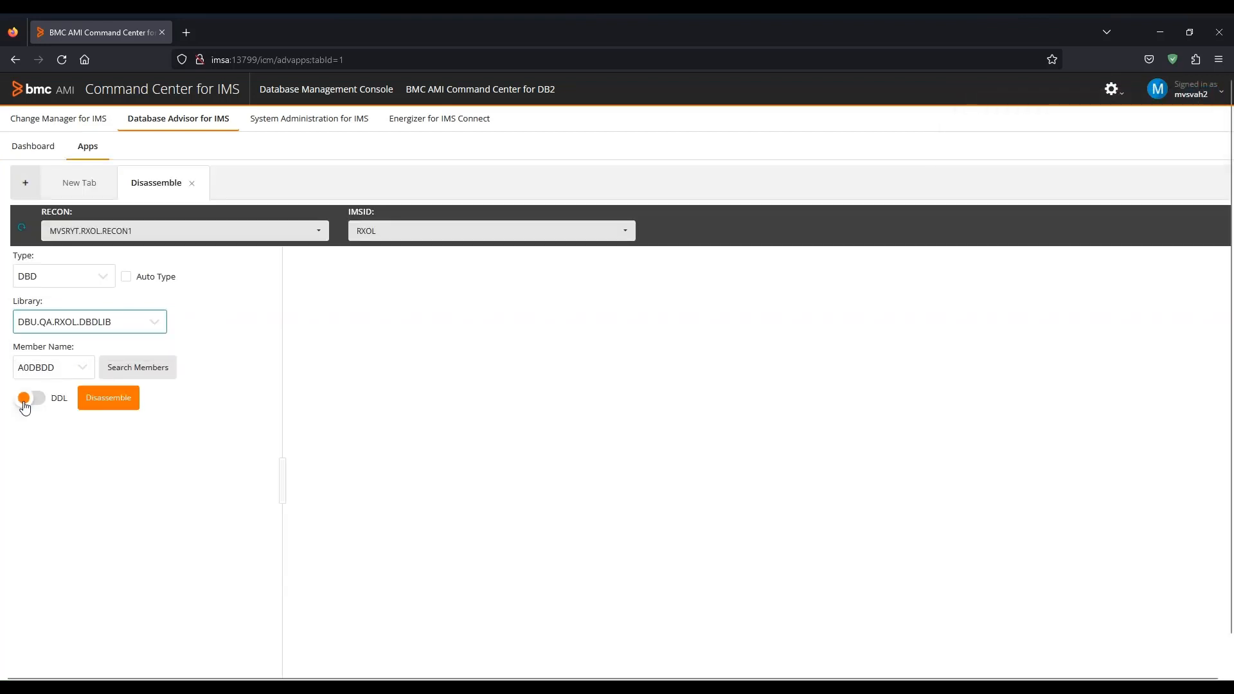
{"action": "left_click", "coordinate": [25, 399]}
{"action": "left_click", "coordinate": [107, 409]}
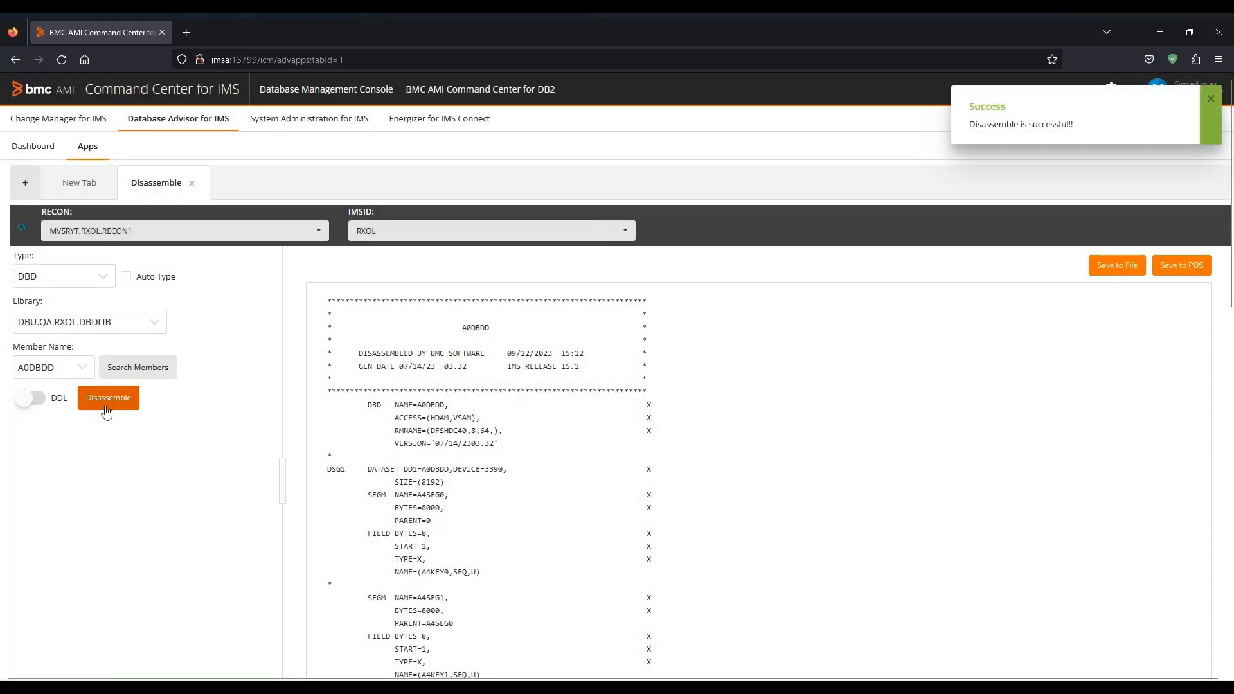
Step: Enable DDL output and disassemble member A0DBDD as DDL statements
{"action": "left_click", "coordinate": [41, 406]}
{"action": "left_click", "coordinate": [41, 405]}
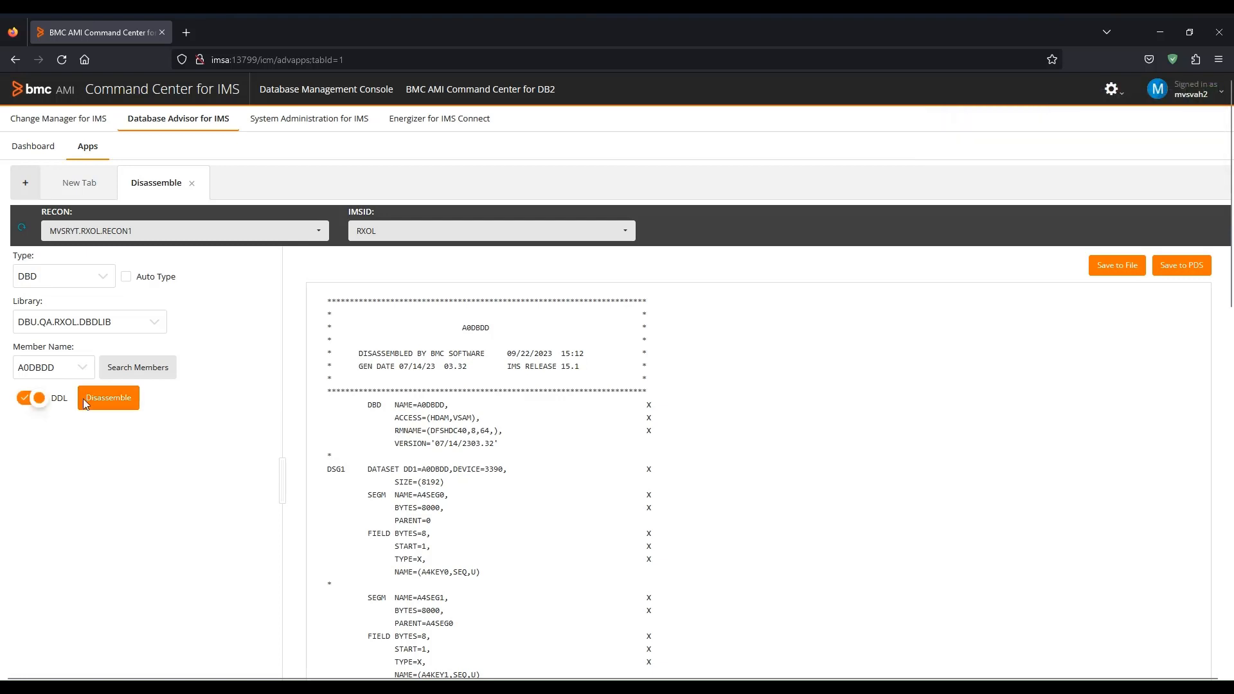
{"action": "left_click", "coordinate": [108, 399]}
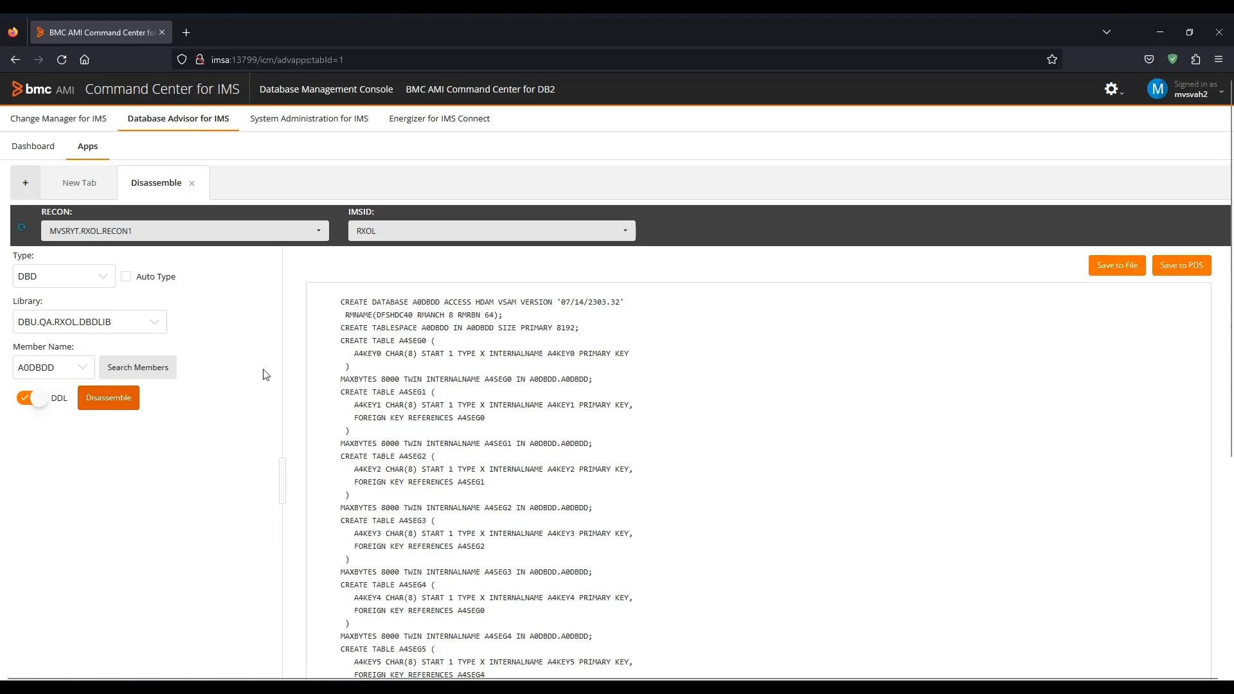
Step: Search the DBD library for members matching A0*
{"action": "left_click", "coordinate": [56, 372]}
{"action": "key", "text": "BackSpace"}
{"action": "key", "text": "BackSpace"}
{"action": "key", "text": "BackSpace"}
{"action": "key", "text": "BackSpace"}
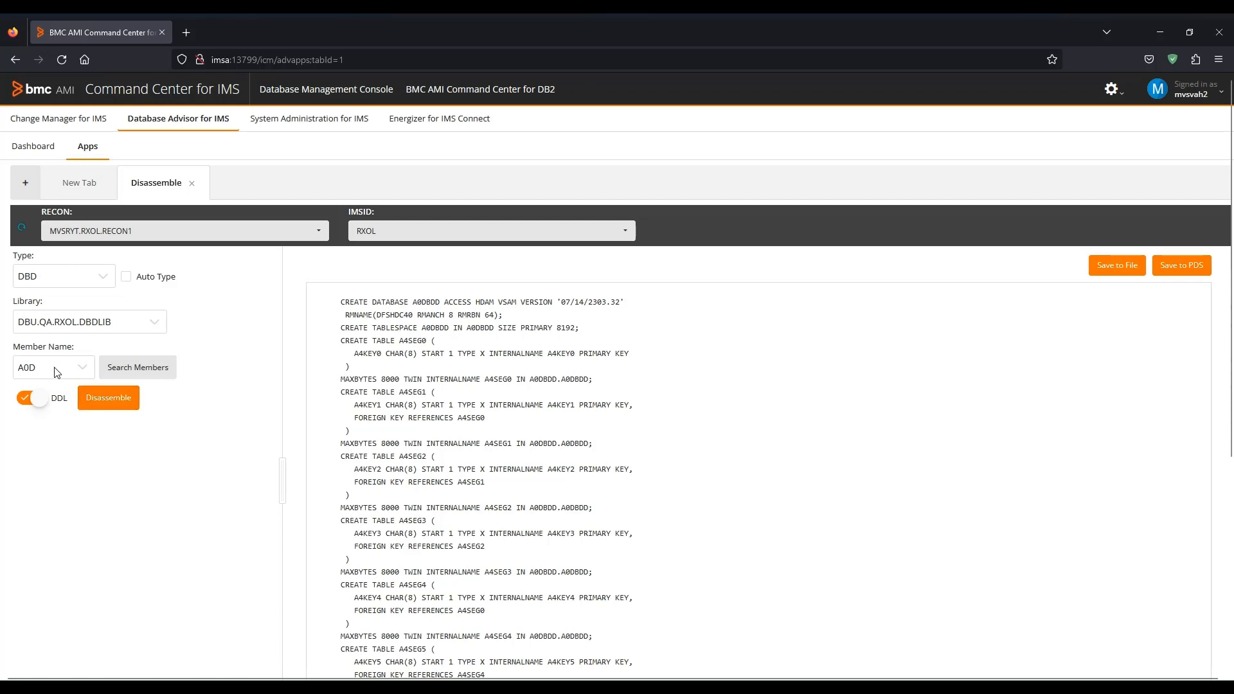
{"action": "type", "text": "*"}
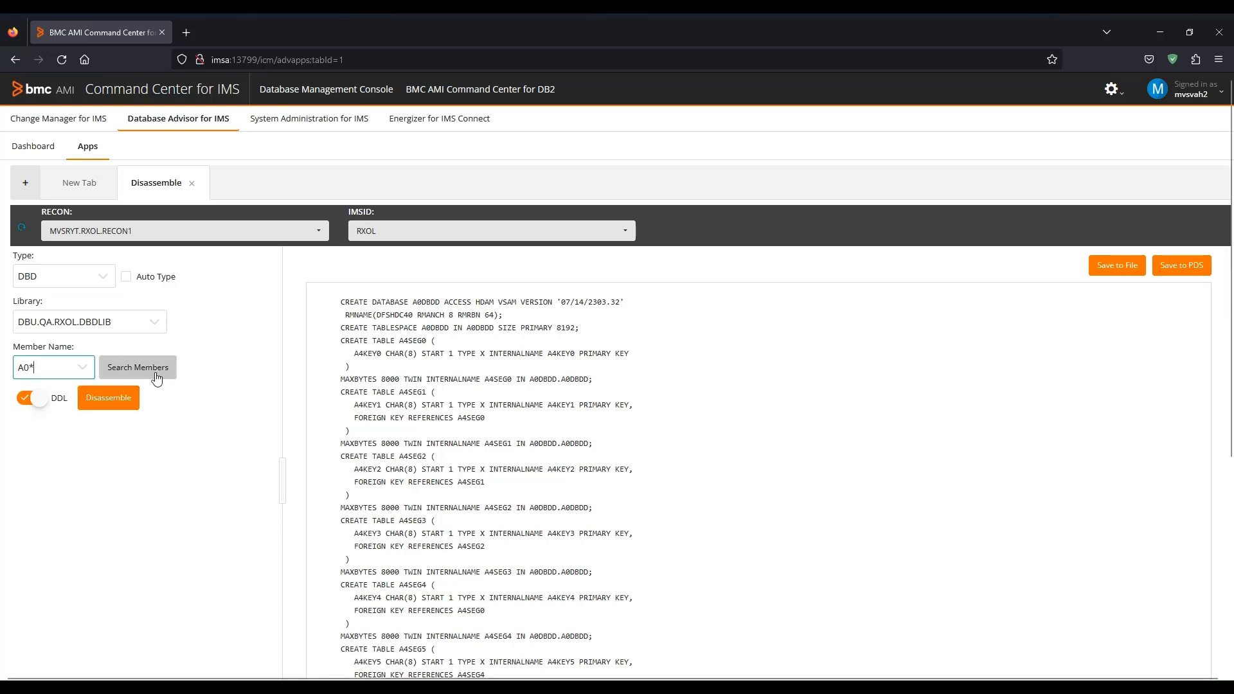
{"action": "left_click", "coordinate": [154, 375]}
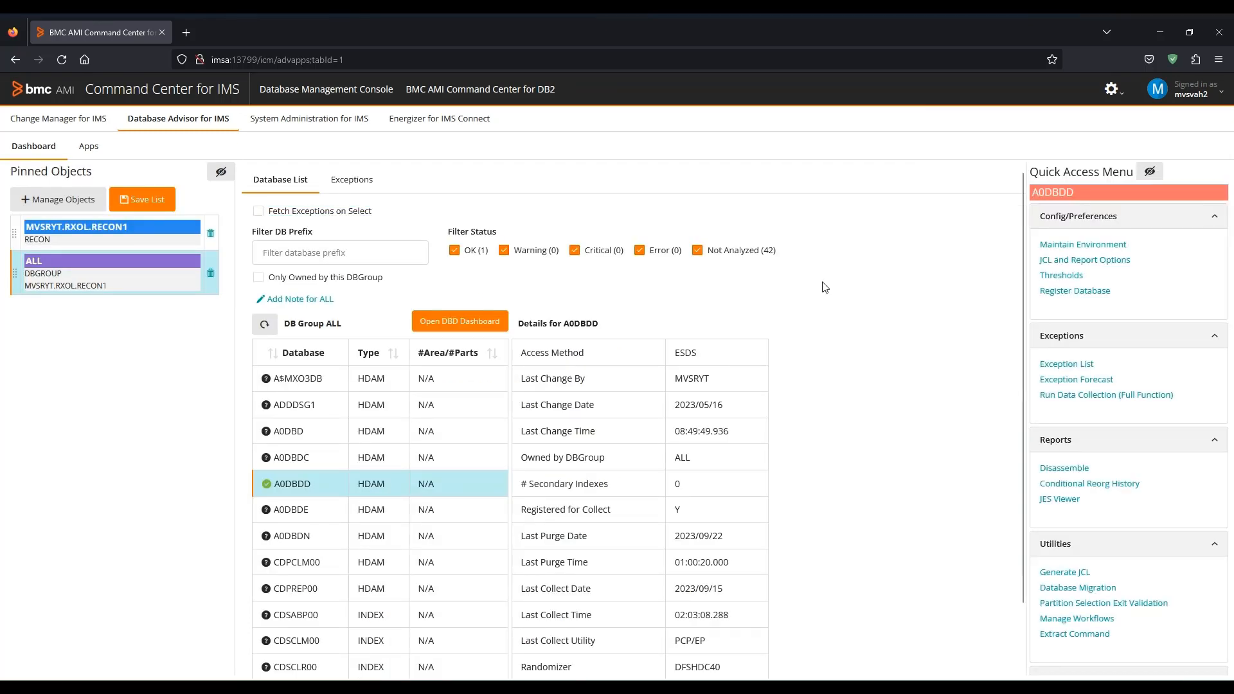
Step: Try the Dark display mode and switch the interface to High contrast (accessible) mode
{"action": "left_click", "coordinate": [1116, 95]}
{"action": "left_click", "coordinate": [1006, 164]}
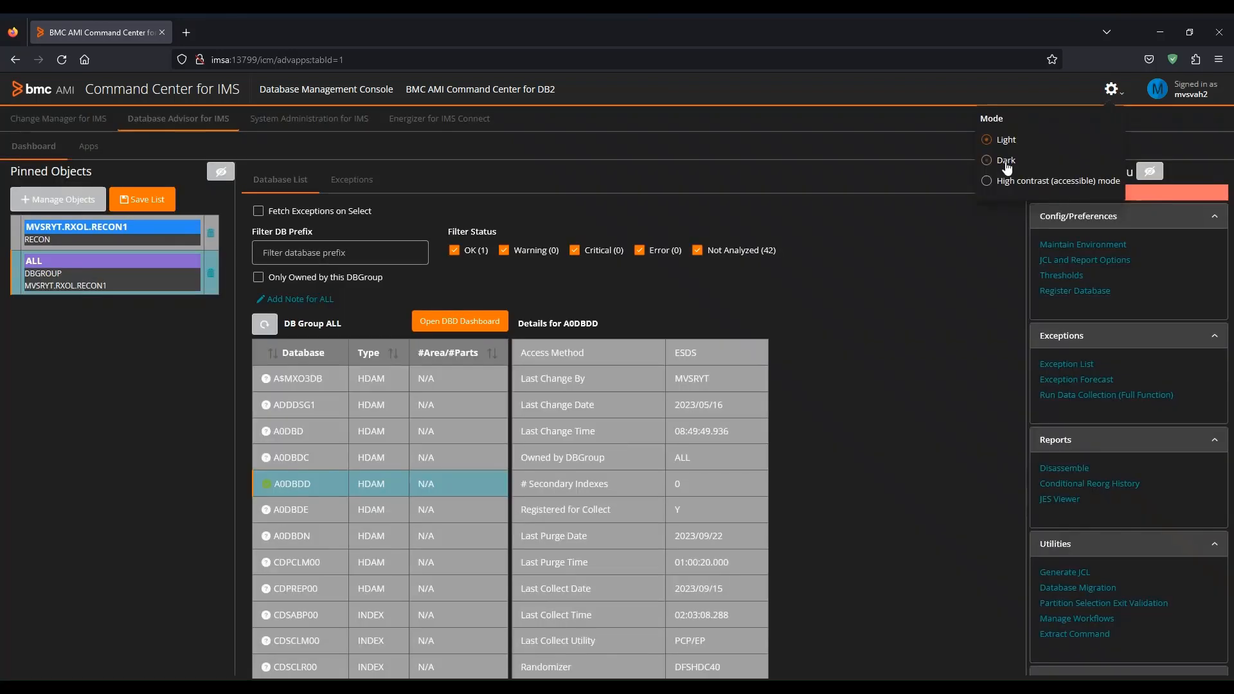
{"action": "left_click", "coordinate": [1000, 182]}
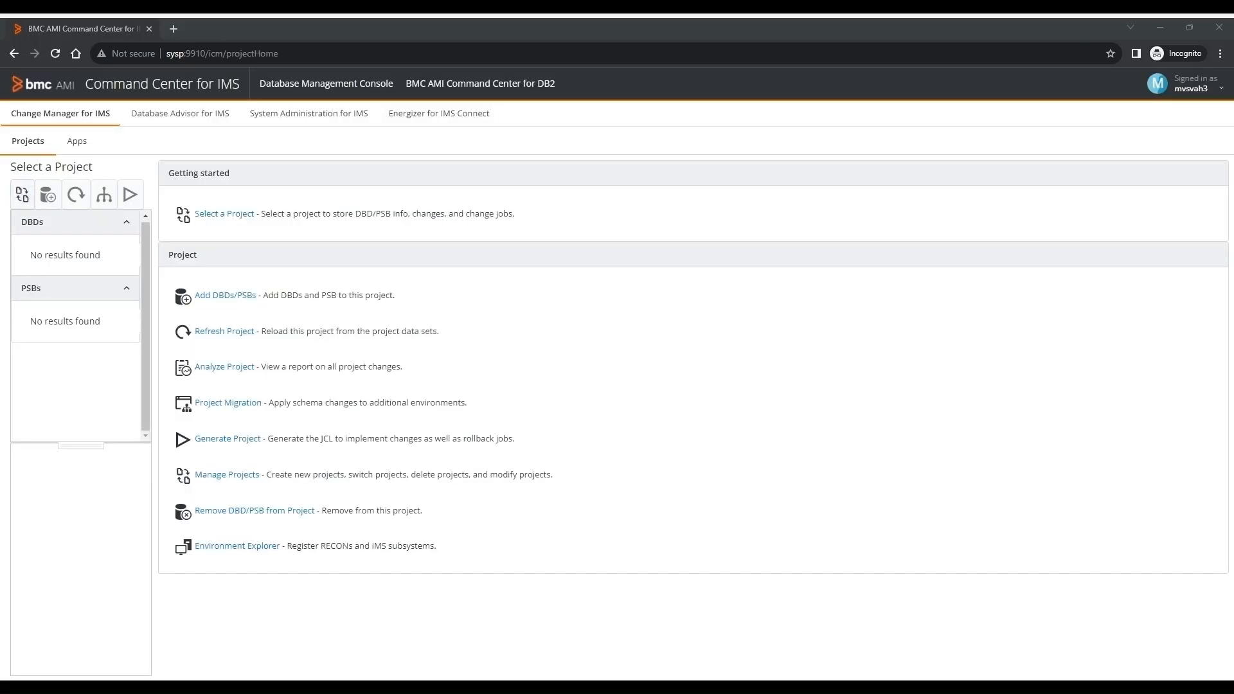
Step: Start a new Change Manager project named P1 with description P1DESC and high level qualifier MVSVAH.P1
{"action": "left_click", "coordinate": [715, 453]}
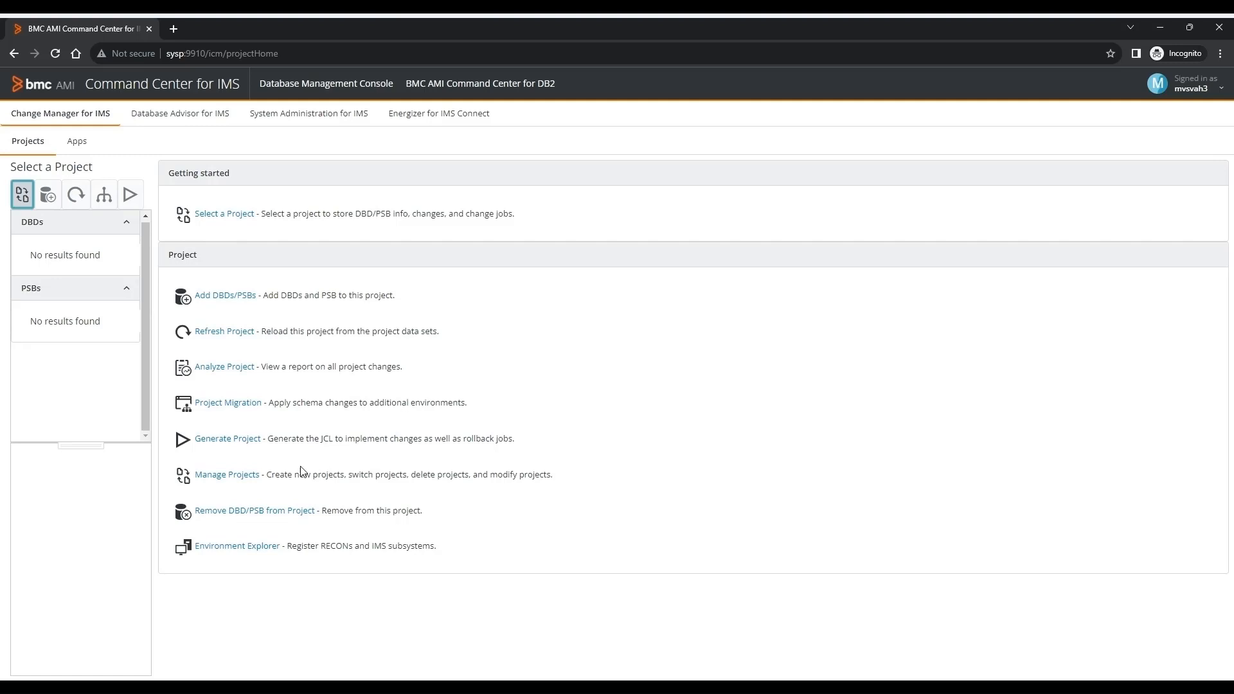
{"action": "left_click", "coordinate": [222, 476]}
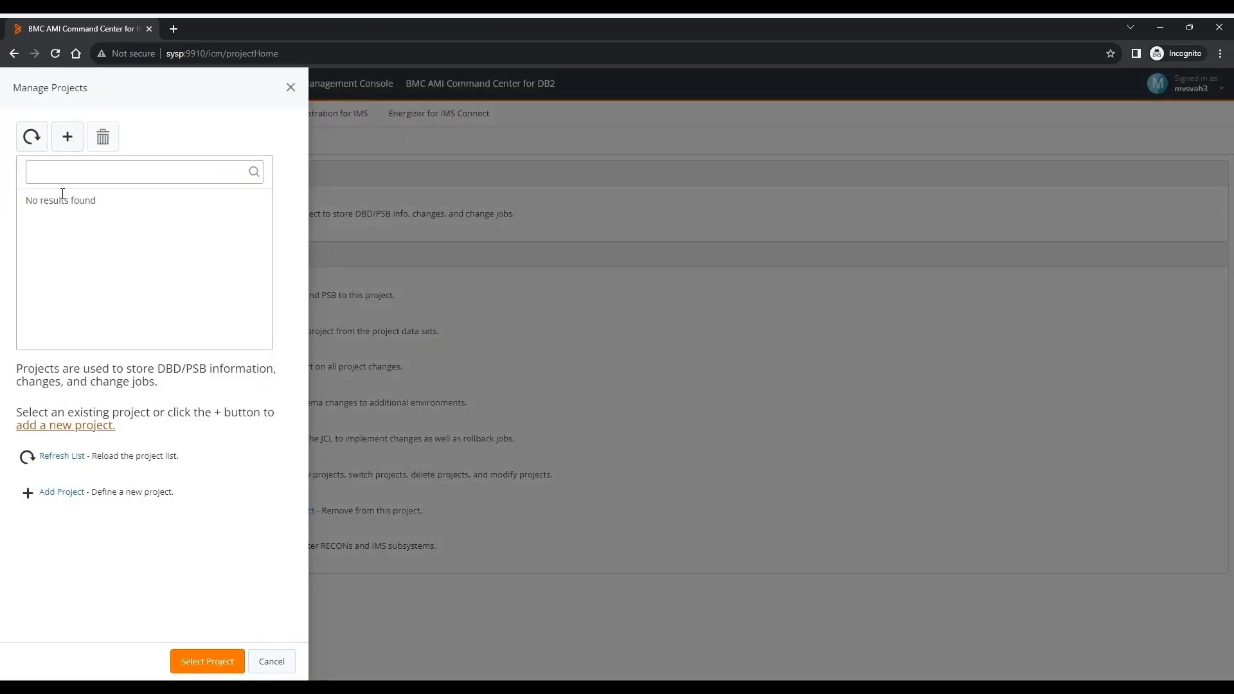
{"action": "left_click", "coordinate": [67, 136]}
{"action": "left_click", "coordinate": [46, 388]}
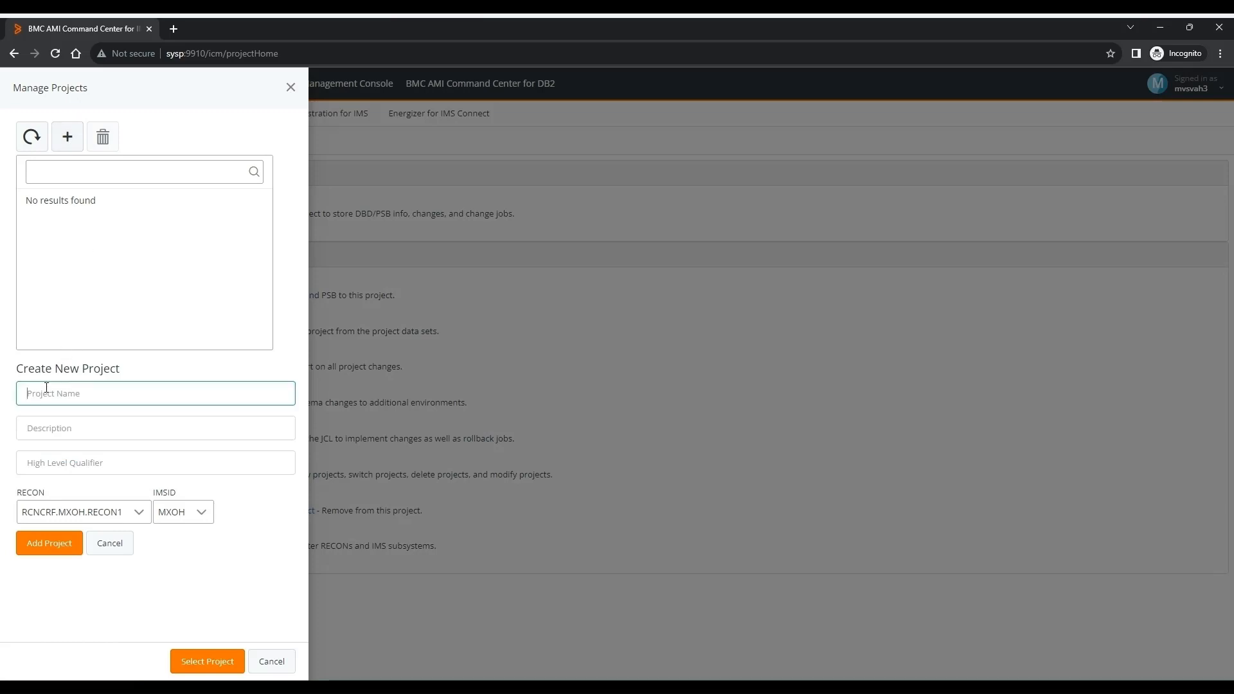
{"action": "type", "text": "P1"}
{"action": "key", "text": "Tab"}
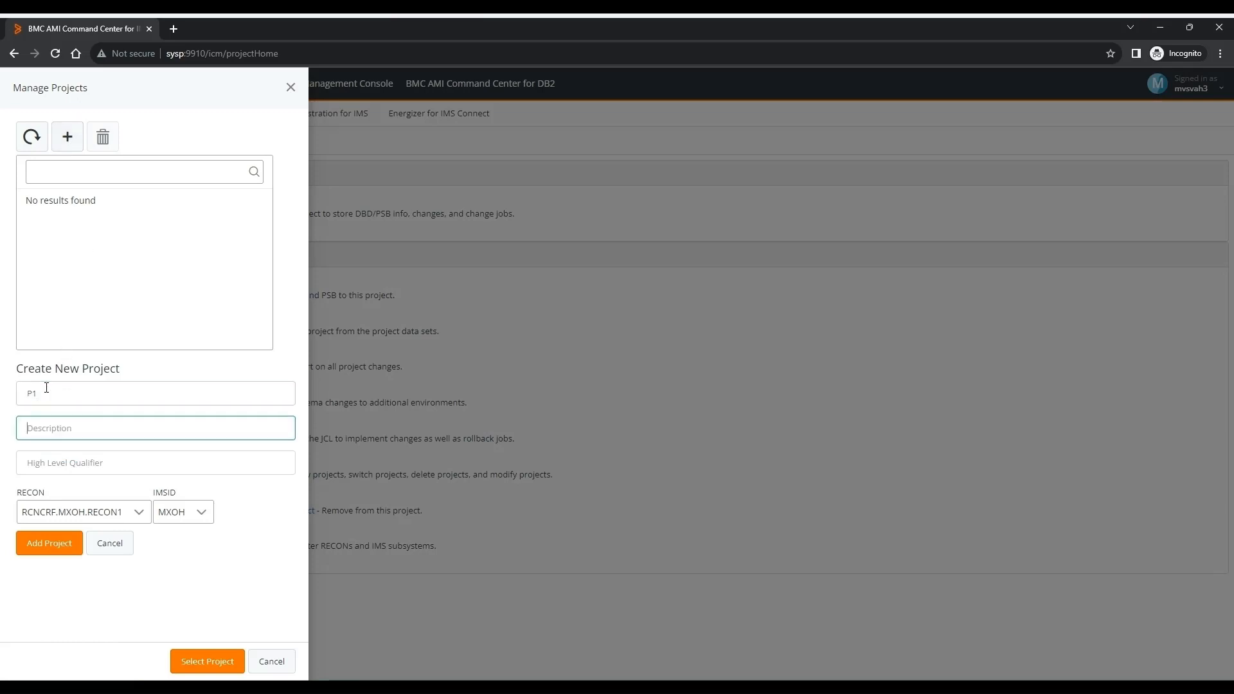
{"action": "type", "text": "P1DESC"}
{"action": "key", "text": "Tab"}
{"action": "type", "text": "M"}
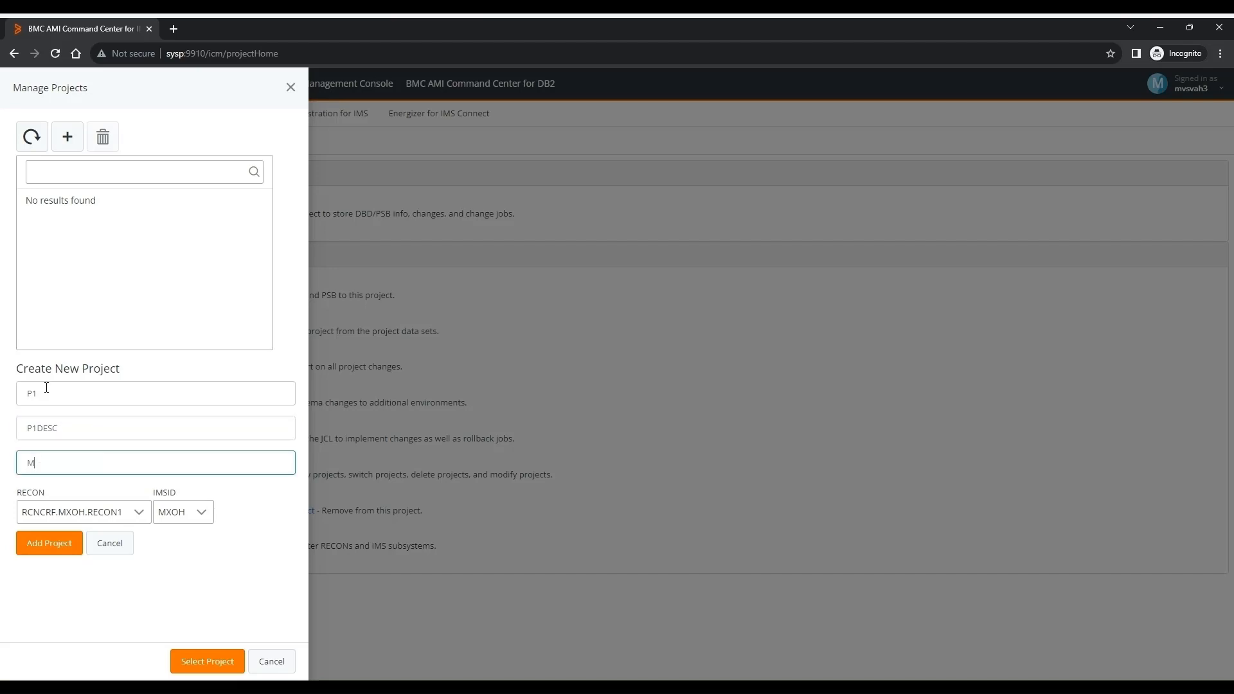
{"action": "type", "text": "VSVAH.P1"}
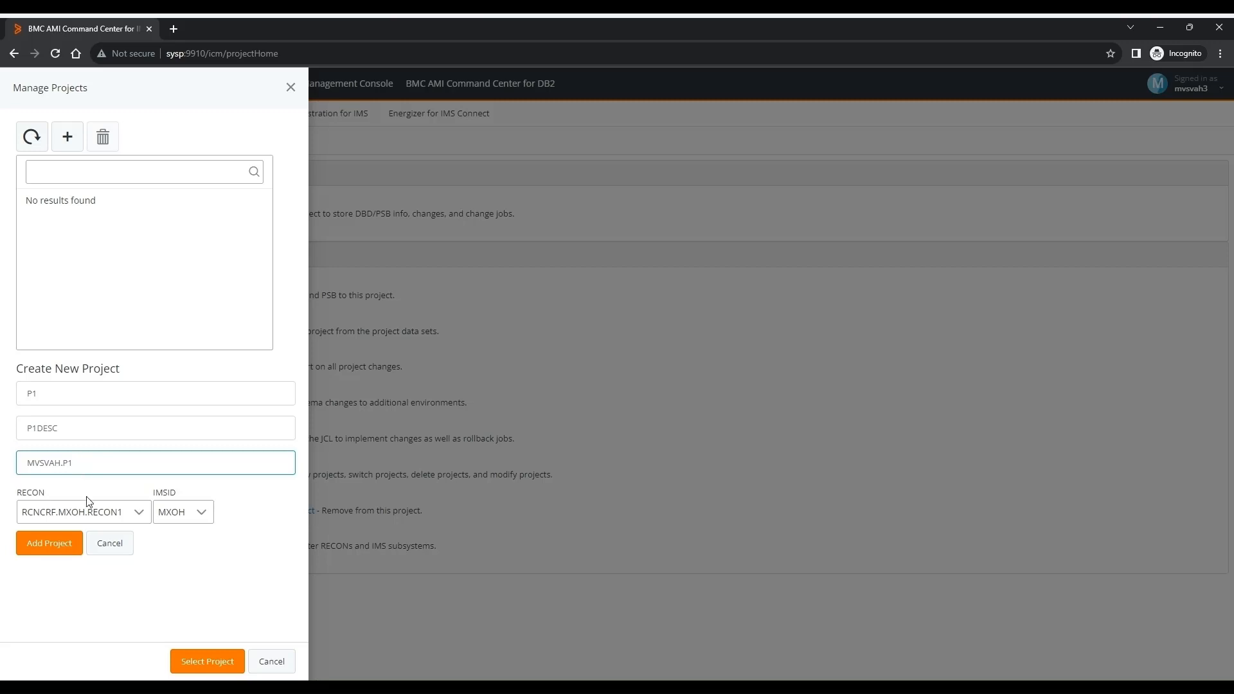
Step: Assign RECON IMS.Q159.RECON1 and IMSID Q15B to project P1 and add the project
{"action": "left_click", "coordinate": [86, 512]}
{"action": "left_click", "coordinate": [62, 560]}
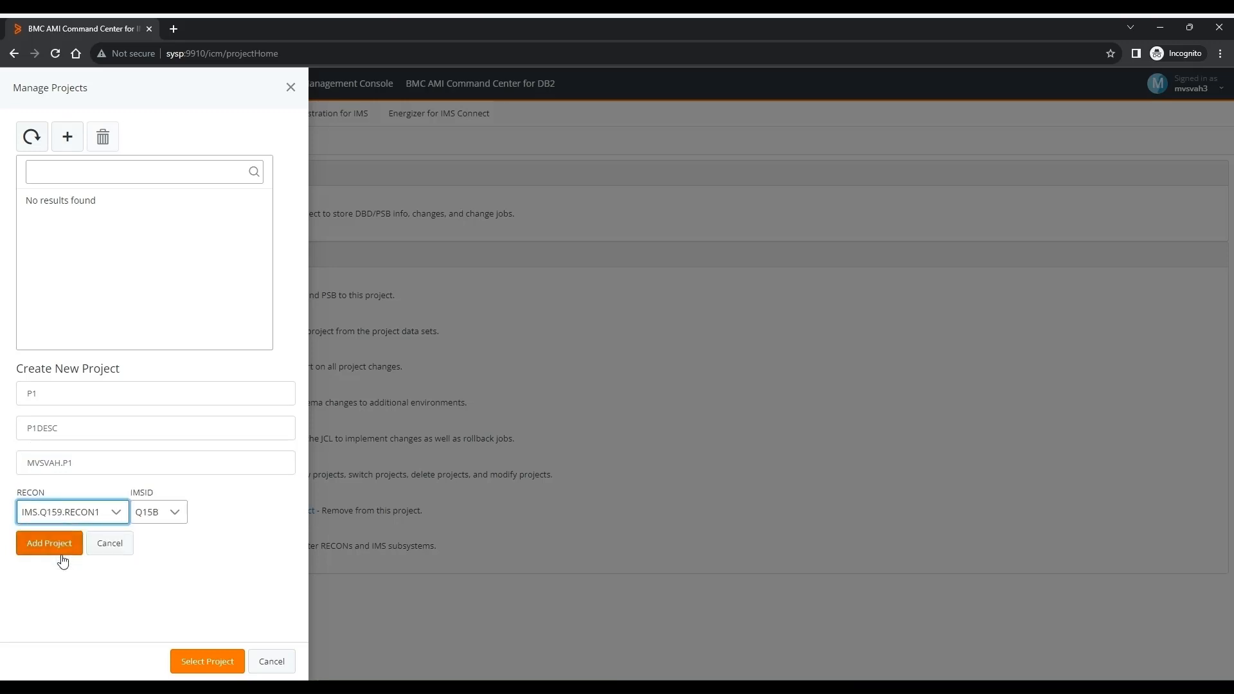
{"action": "left_click", "coordinate": [157, 514]}
{"action": "left_click", "coordinate": [157, 516]}
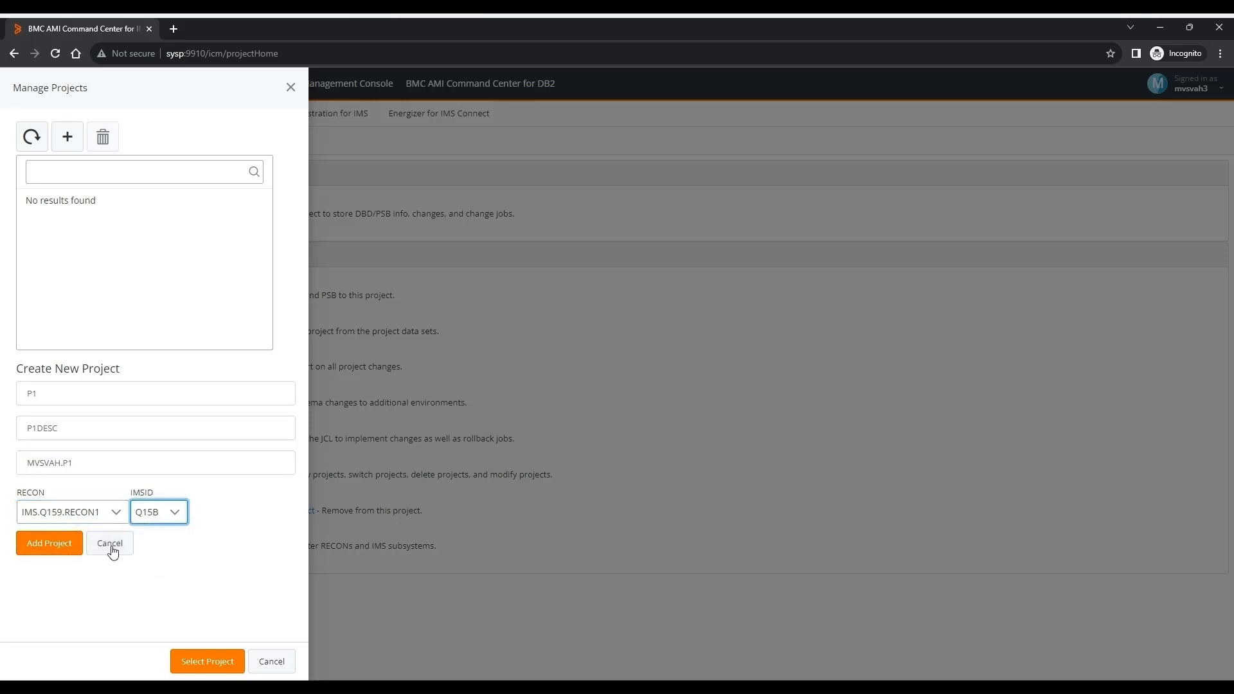
{"action": "left_click", "coordinate": [51, 556]}
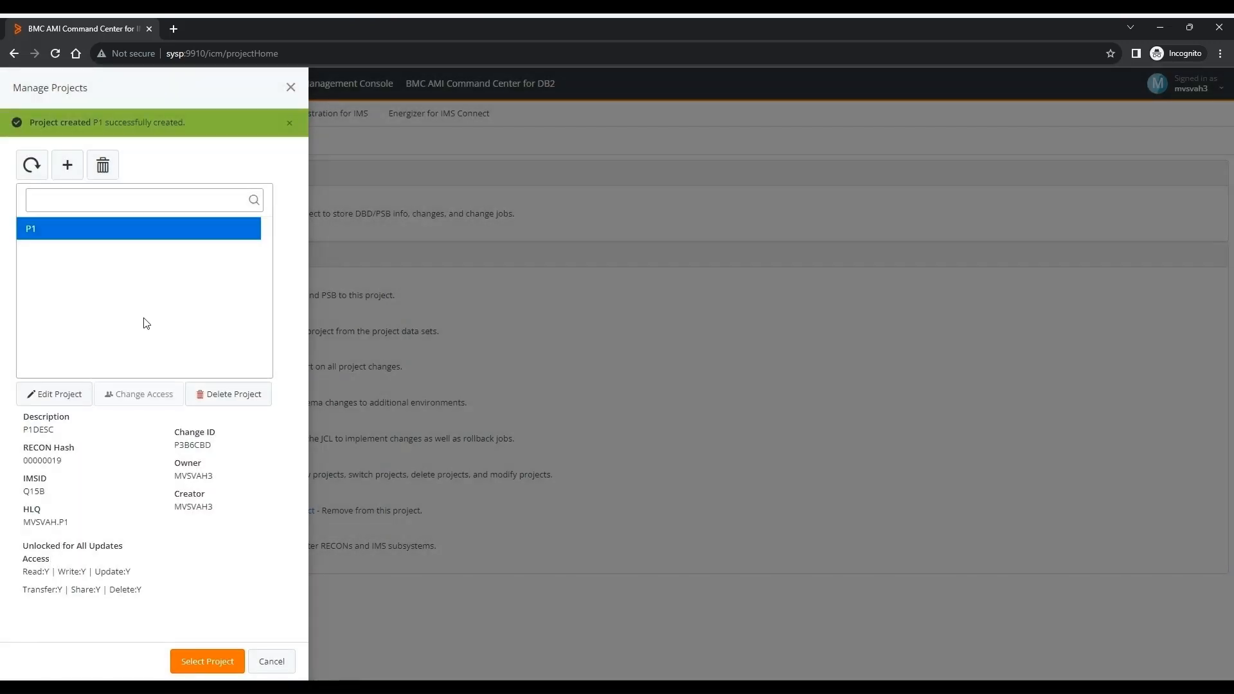
Step: Open project P1 and search IMS.Q1510.DBDLIB for DBDs matching AP* to add to the project
{"action": "left_click", "coordinate": [203, 661]}
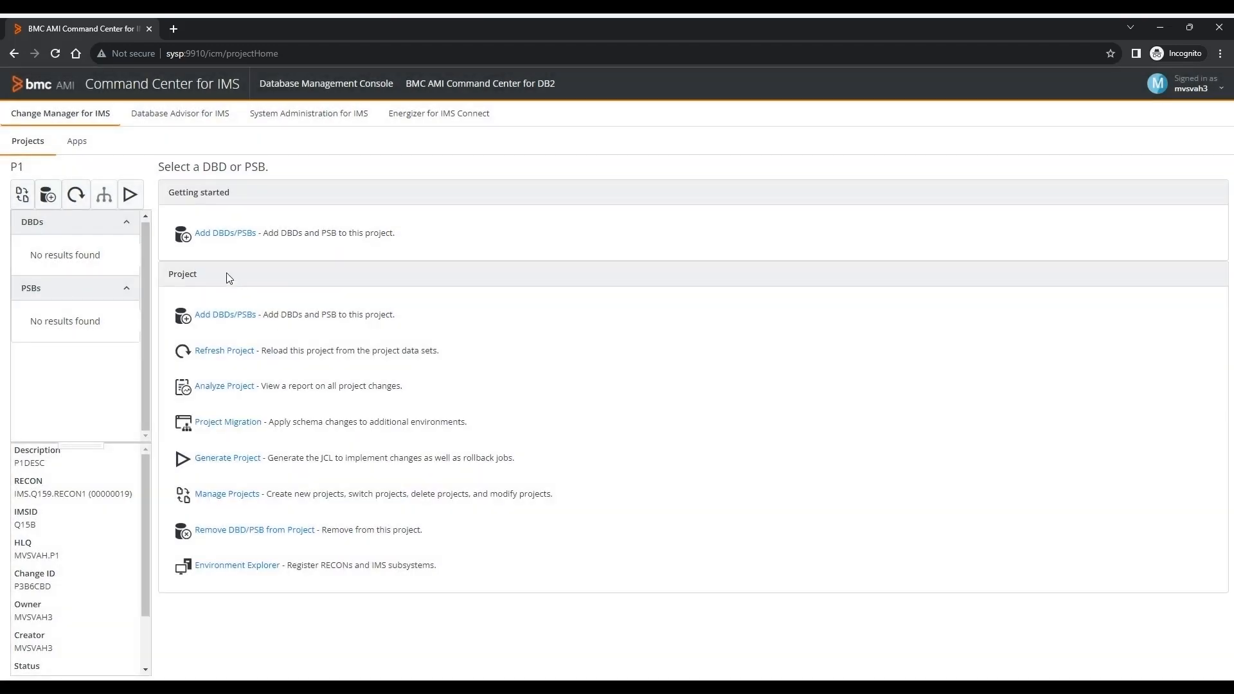
{"action": "left_click", "coordinate": [48, 196]}
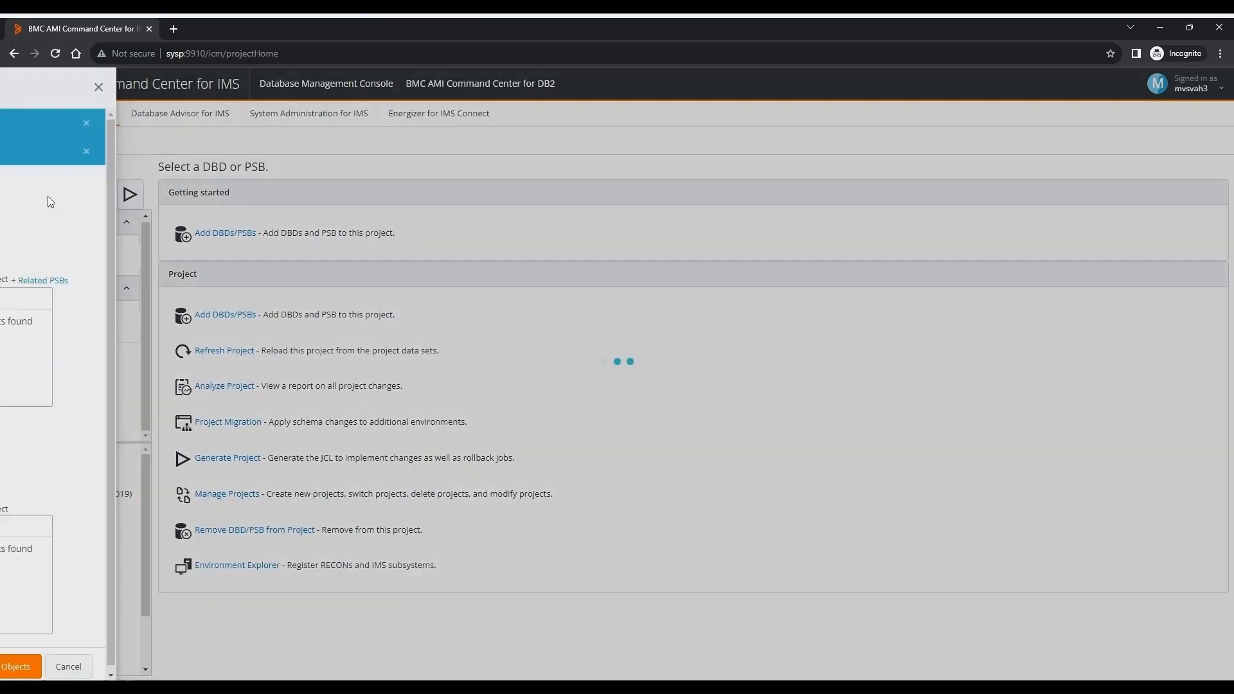
{"action": "left_click", "coordinate": [39, 194]}
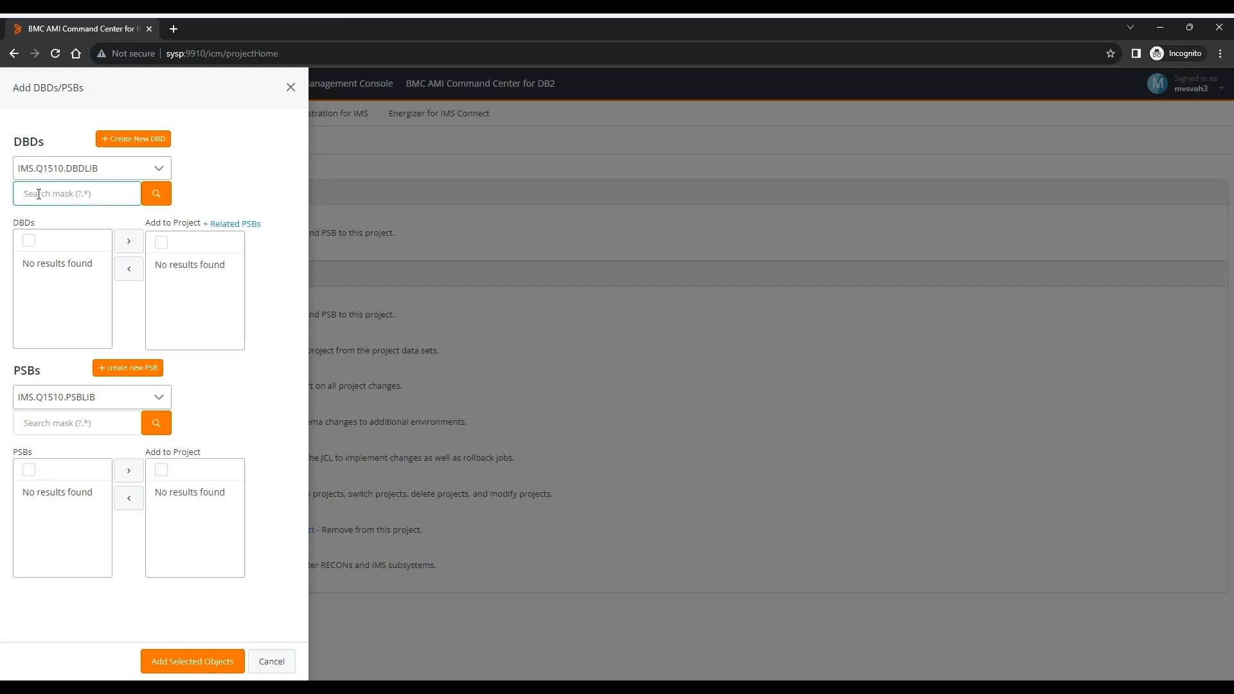
{"action": "type", "text": "AP*"}
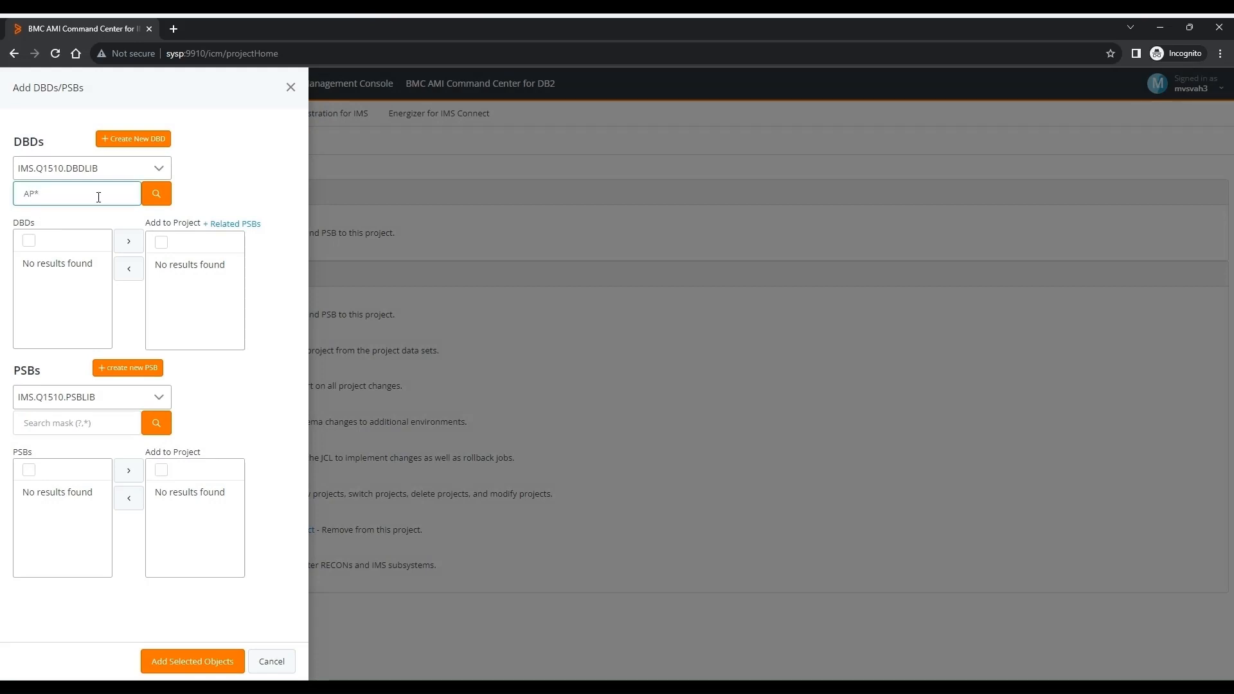
{"action": "left_click", "coordinate": [157, 193]}
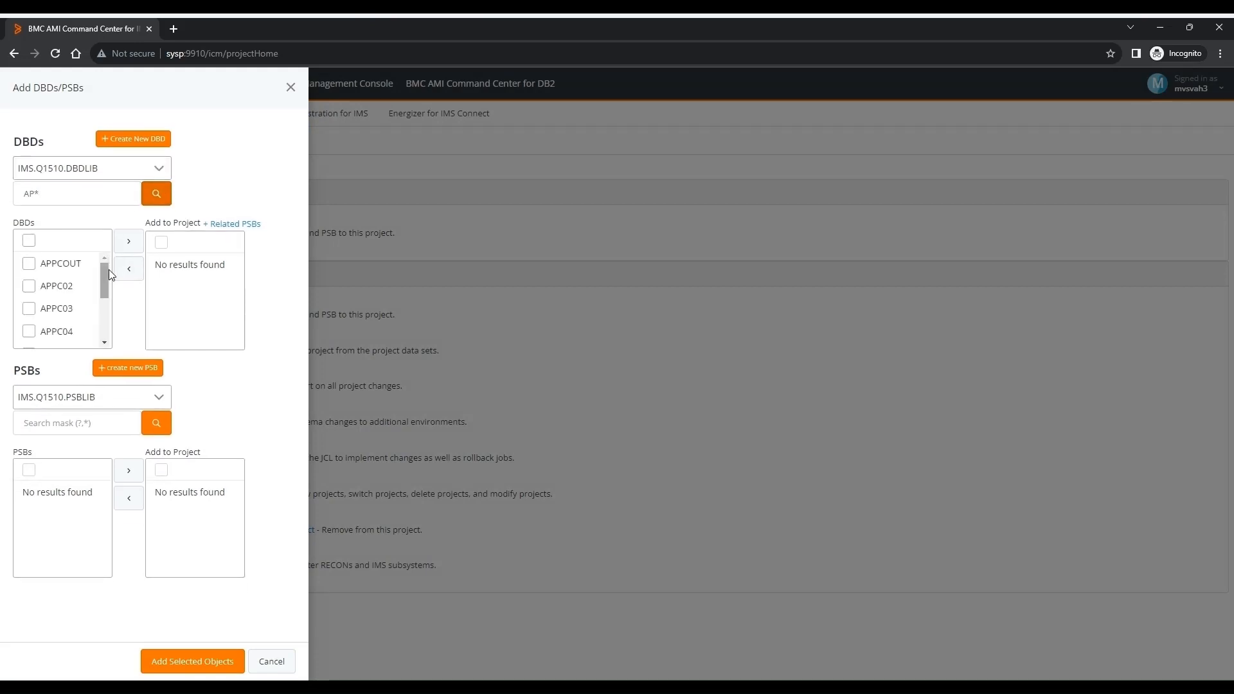
Step: Add the DBD AP3P from the search results to project P1
{"action": "left_click_drag", "start_coordinate": [104, 278], "coordinate": [108, 348]}
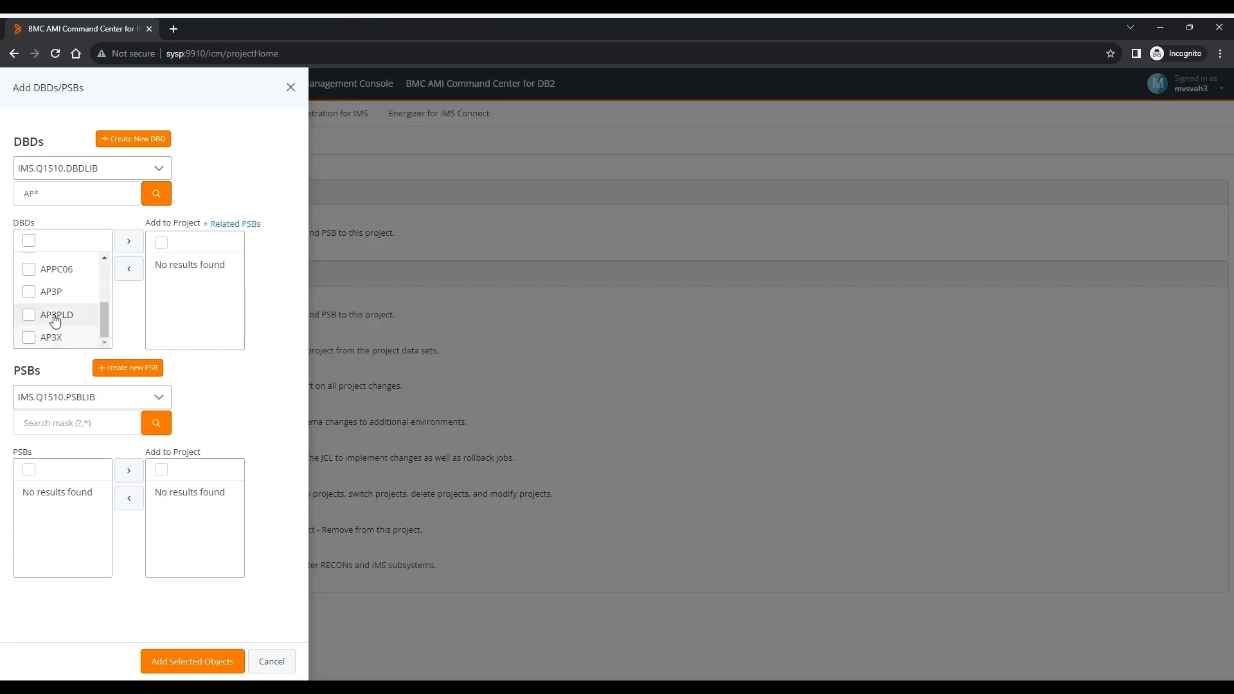
{"action": "left_click", "coordinate": [29, 291]}
{"action": "left_click", "coordinate": [128, 241]}
{"action": "left_click", "coordinate": [162, 264]}
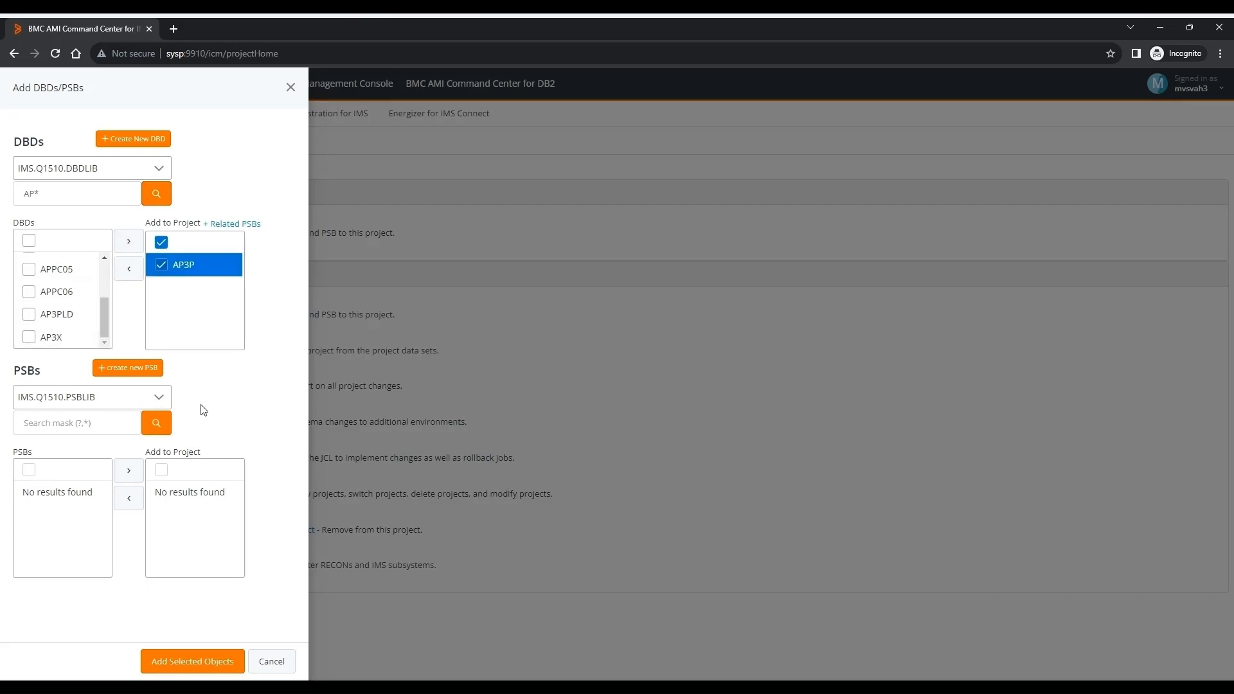
{"action": "left_click", "coordinate": [181, 658]}
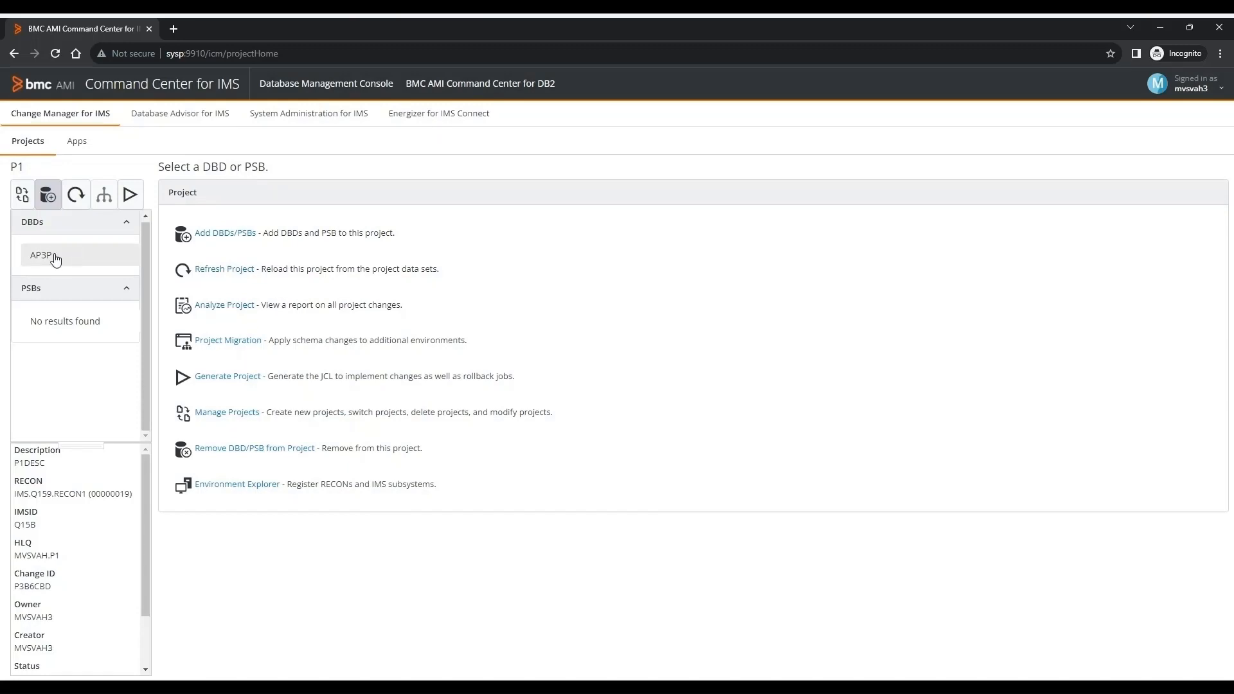
Step: Open the schema of DBD AP3P for editing and analyze its changes
{"action": "left_click", "coordinate": [55, 257]}
{"action": "left_click", "coordinate": [212, 233]}
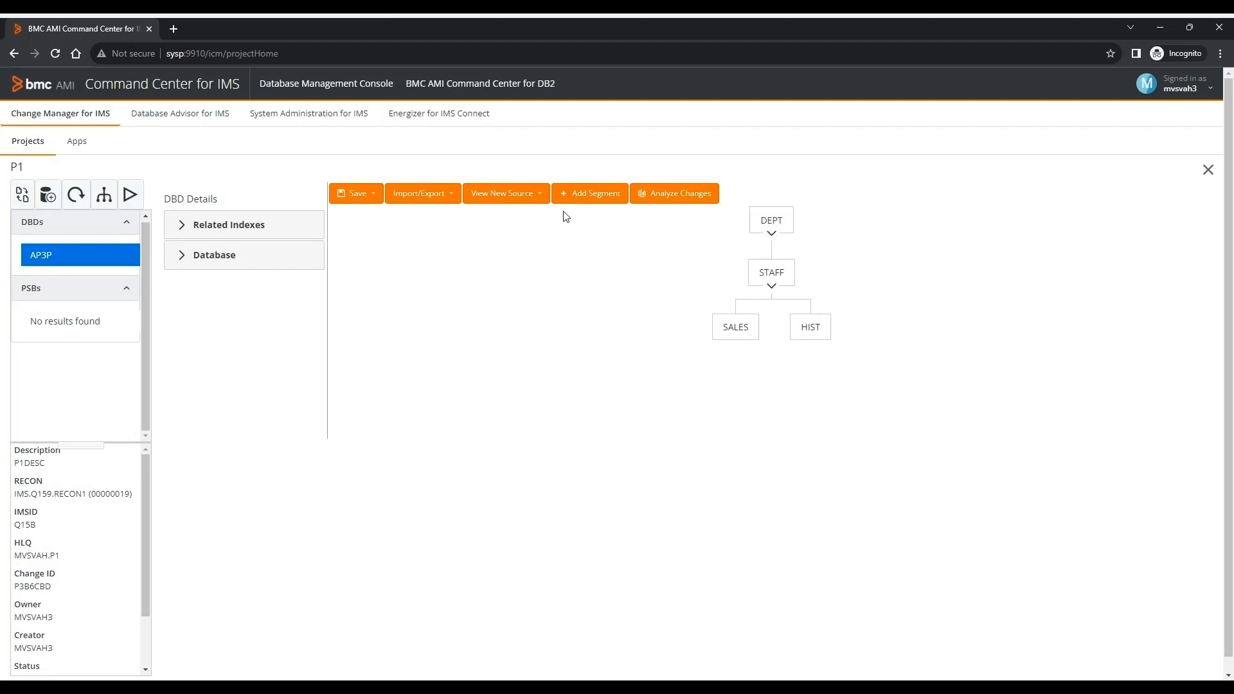
{"action": "left_click", "coordinate": [524, 199]}
{"action": "left_click", "coordinate": [674, 193]}
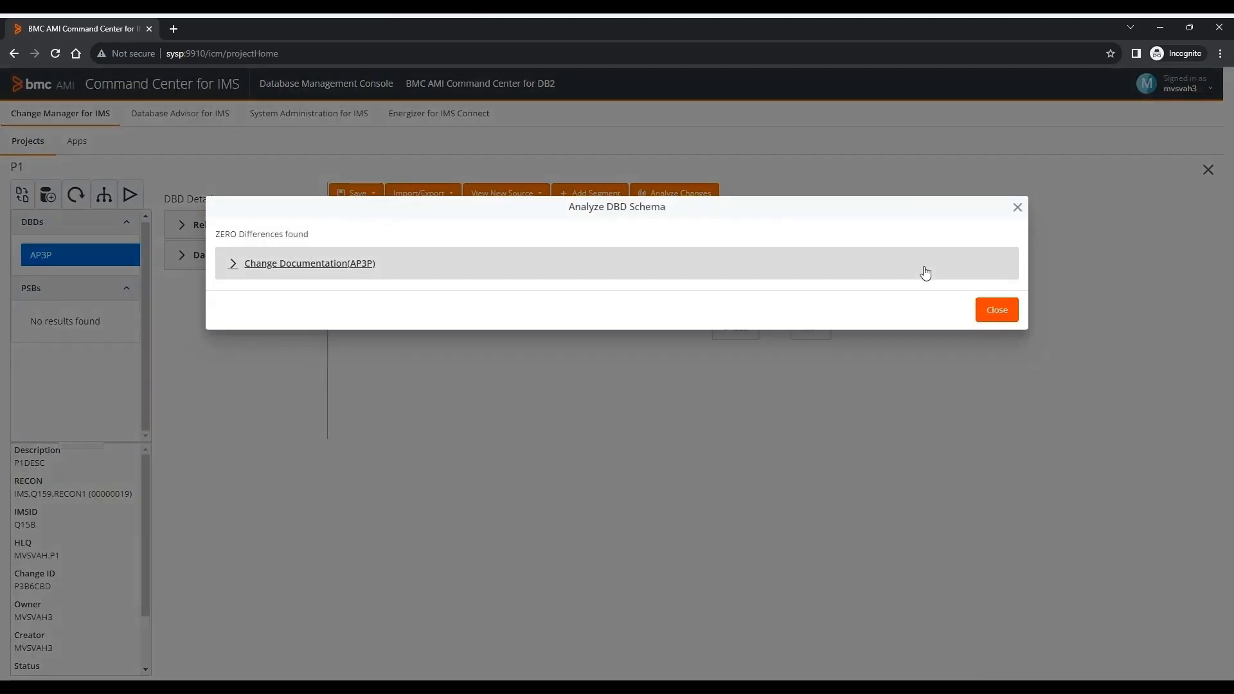
{"action": "left_click", "coordinate": [997, 310]}
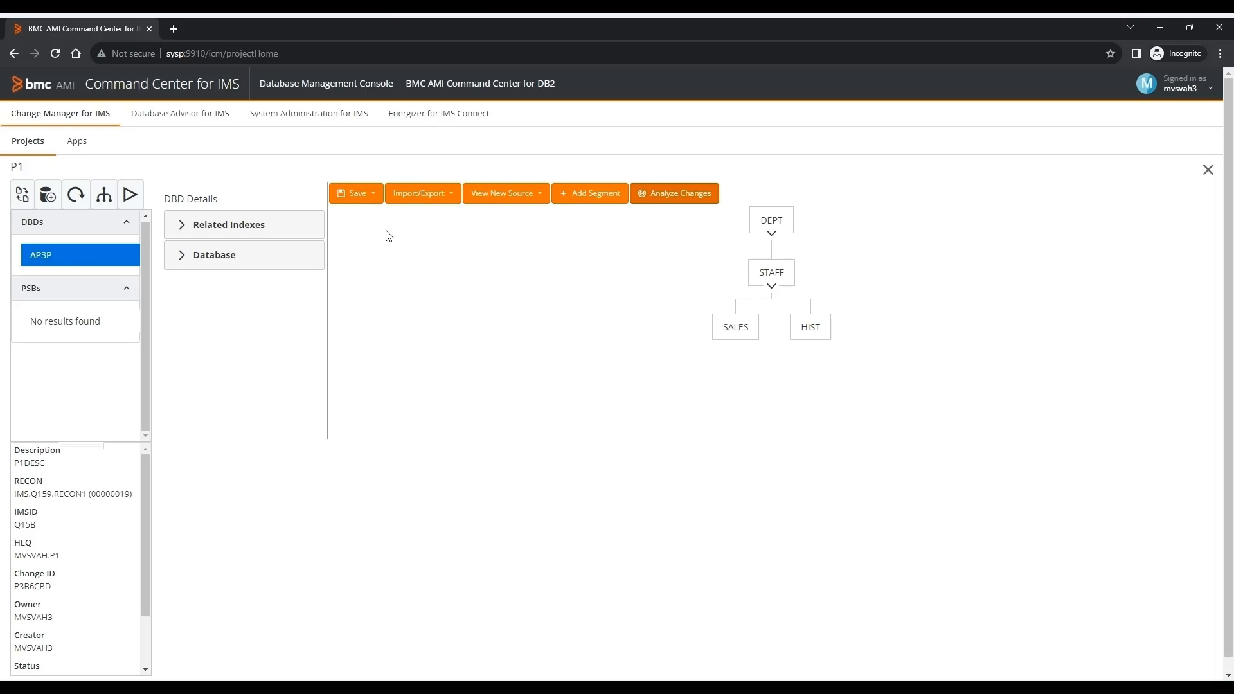
Step: Look over the save options for DBD AP3P and open the Generate function of project P1
{"action": "left_click", "coordinate": [359, 194]}
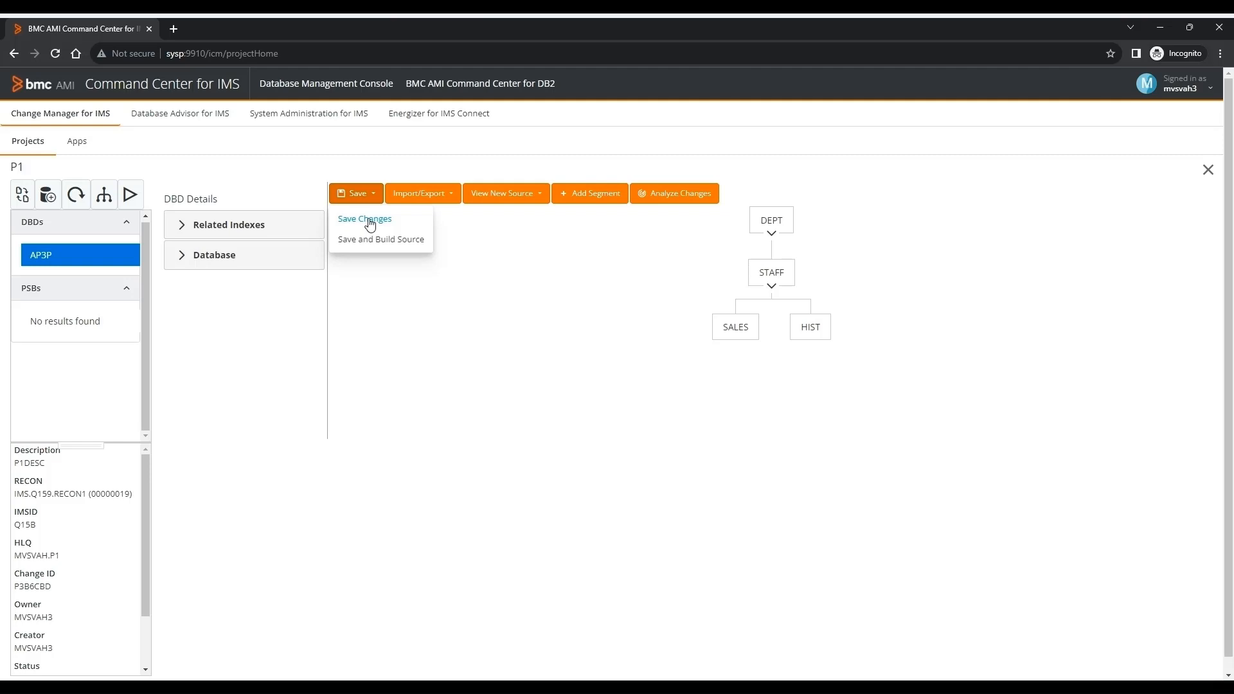
{"action": "left_click", "coordinate": [371, 270]}
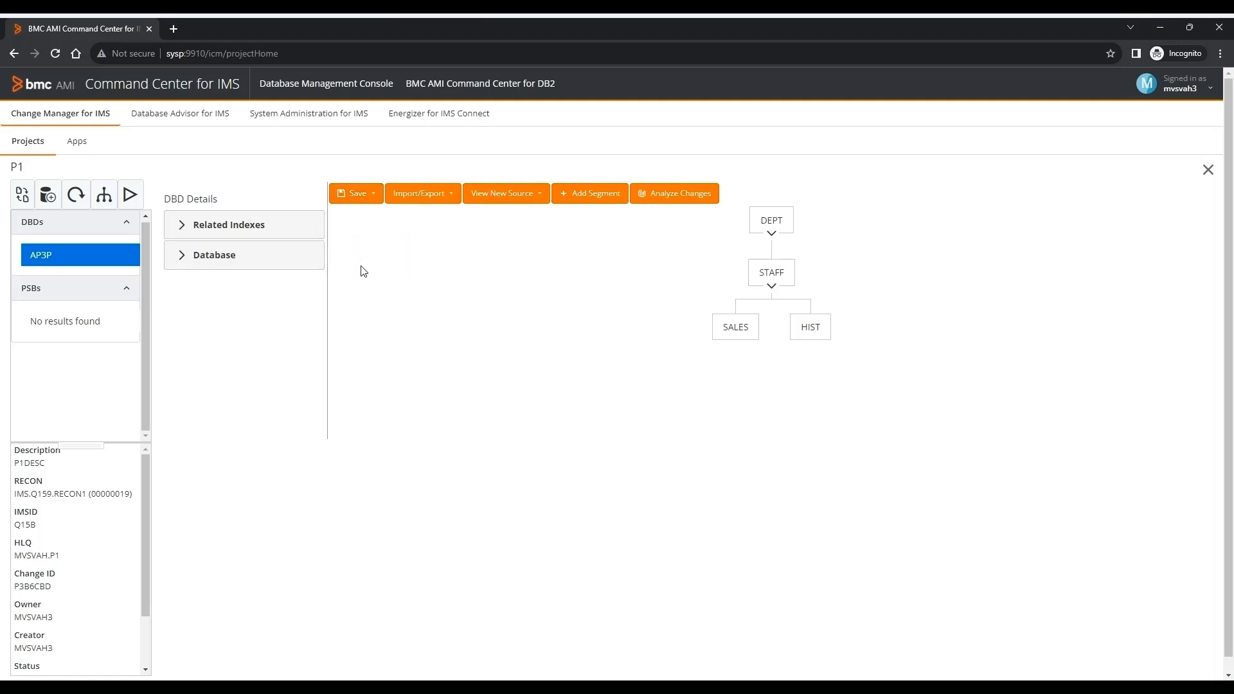
{"action": "left_click", "coordinate": [132, 199]}
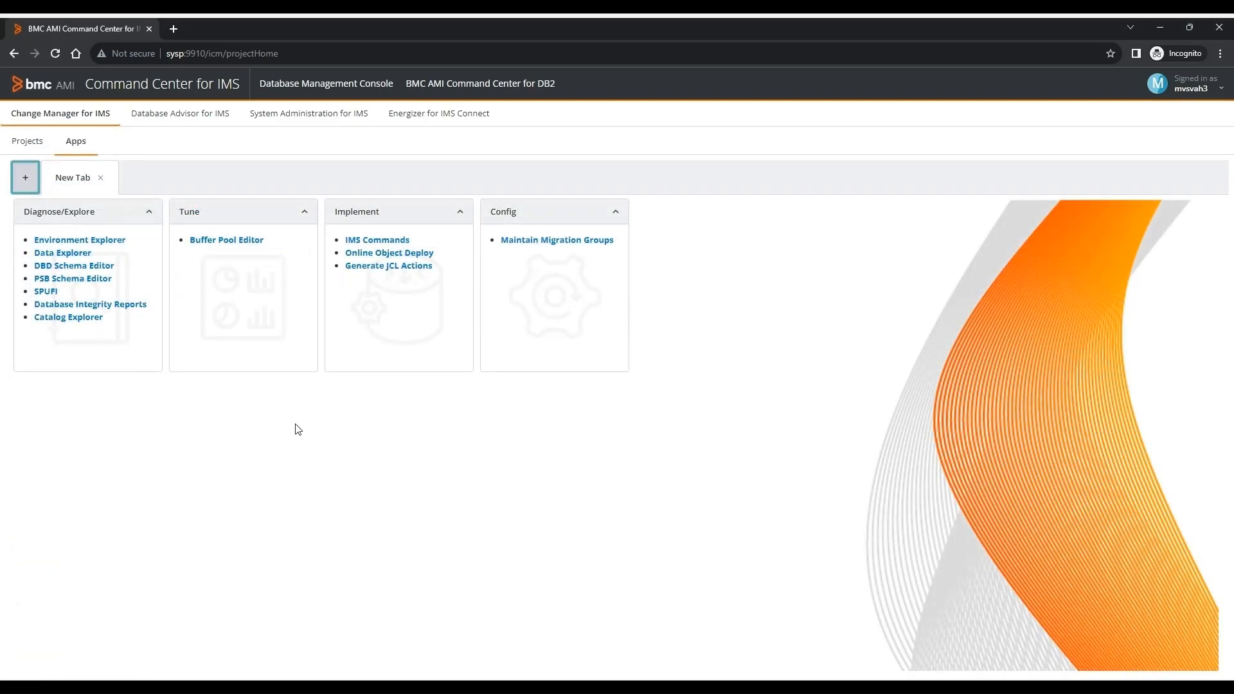
Step: Examine the RECONs and IMS subsystems in Environment Explorer and the members of IMSPLEX PLX59
{"action": "left_click", "coordinate": [108, 242]}
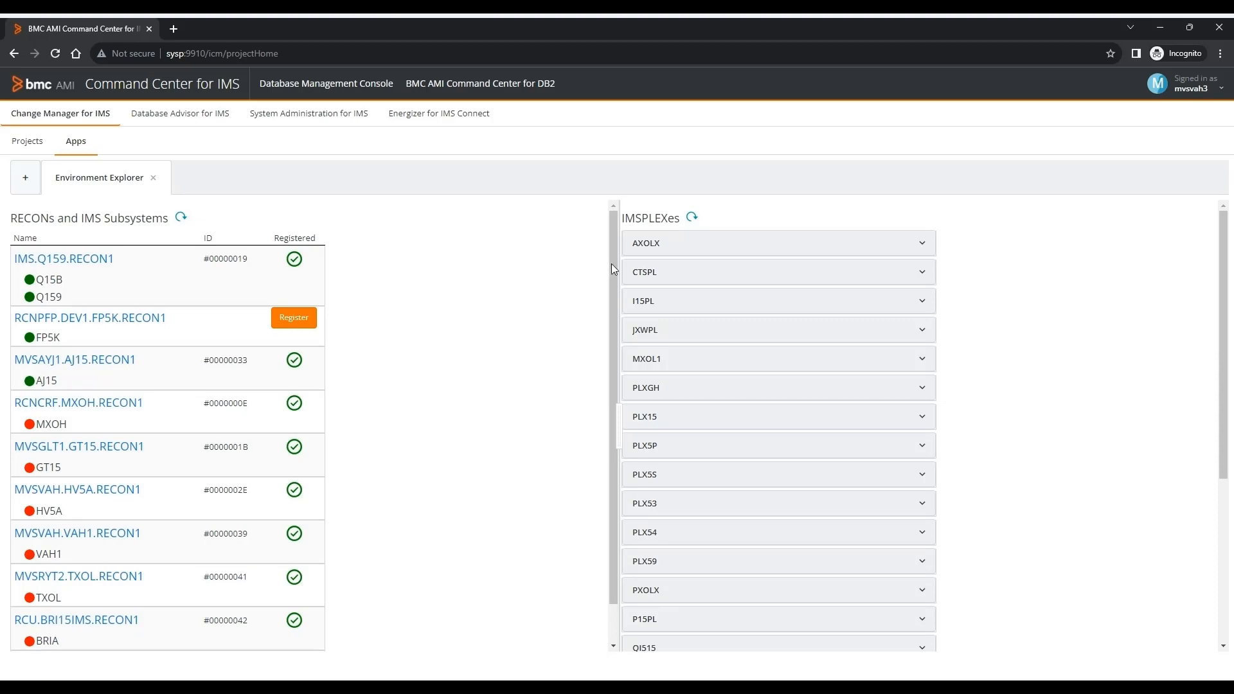
{"action": "mouse_move", "coordinate": [611, 263]}
{"action": "left_mouse_down"}
{"action": "mouse_move", "coordinate": [618, 301]}
{"action": "mouse_move", "coordinate": [622, 284]}
{"action": "left_mouse_up"}
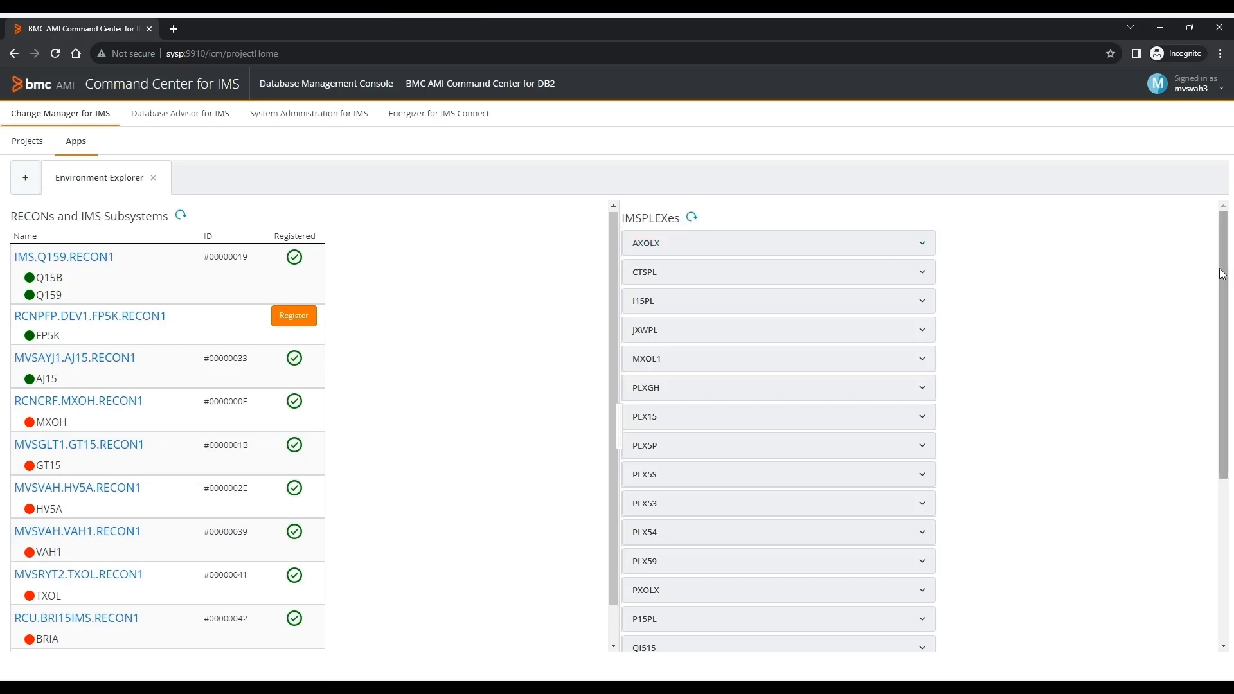
{"action": "left_click_drag", "start_coordinate": [1223, 274], "coordinate": [1228, 401]}
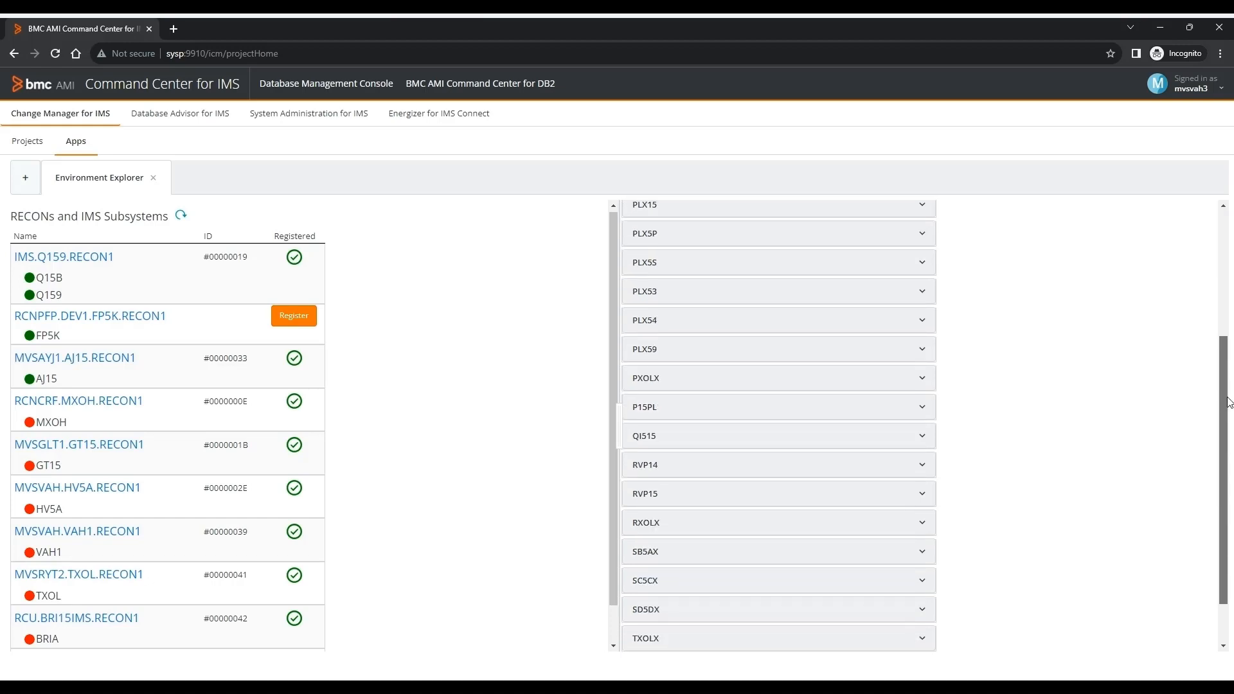
{"action": "left_click", "coordinate": [923, 352]}
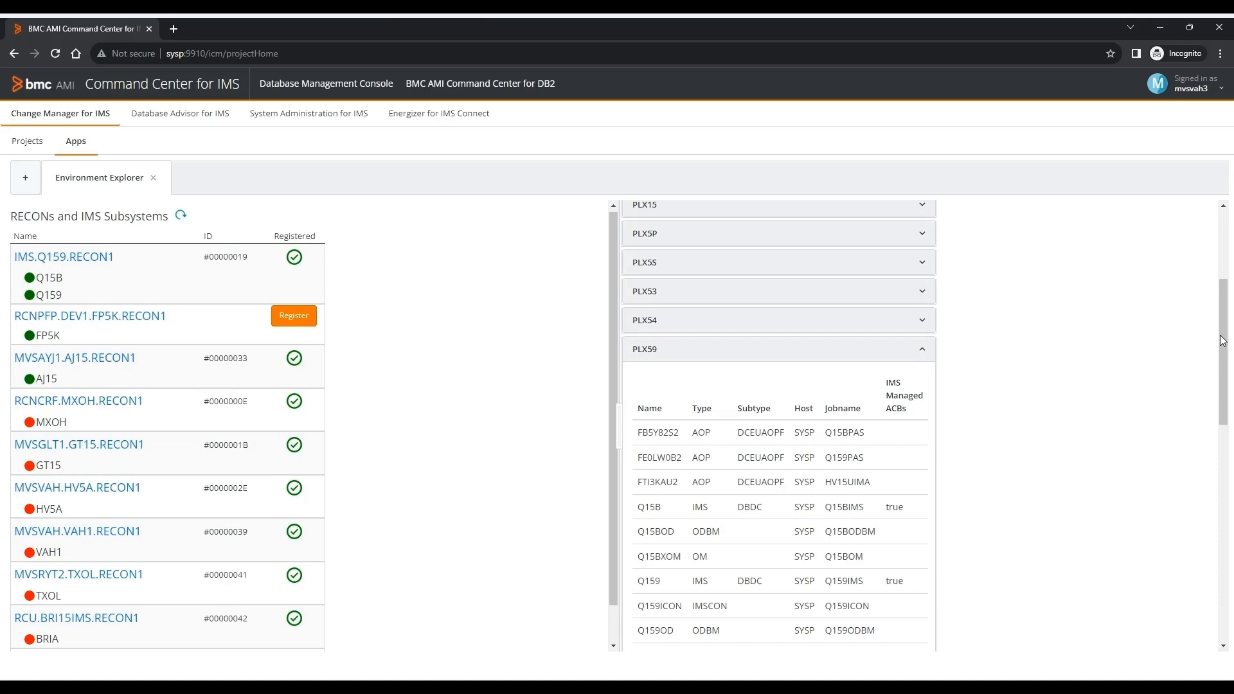
{"action": "left_click_drag", "start_coordinate": [1223, 340], "coordinate": [1233, 397]}
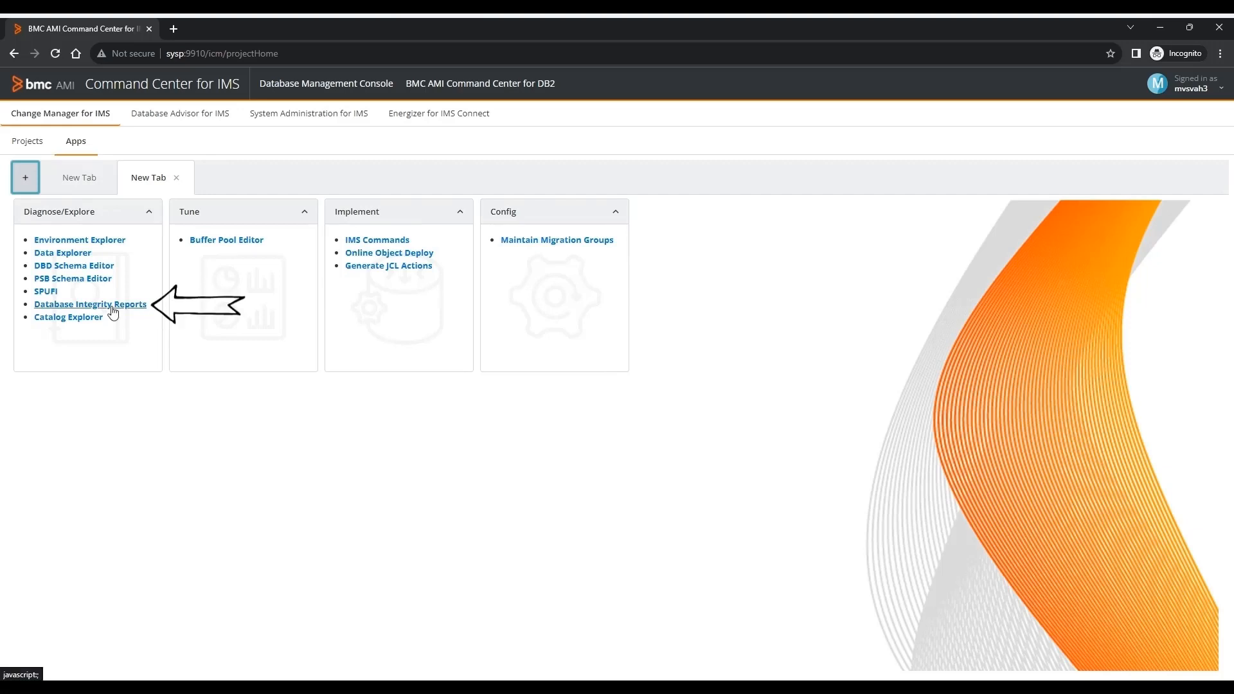
Step: Display a PSB to DBD cross-reference report in Database Integrity Reports for PSBs starting with DFSCP
{"action": "left_click", "coordinate": [113, 306]}
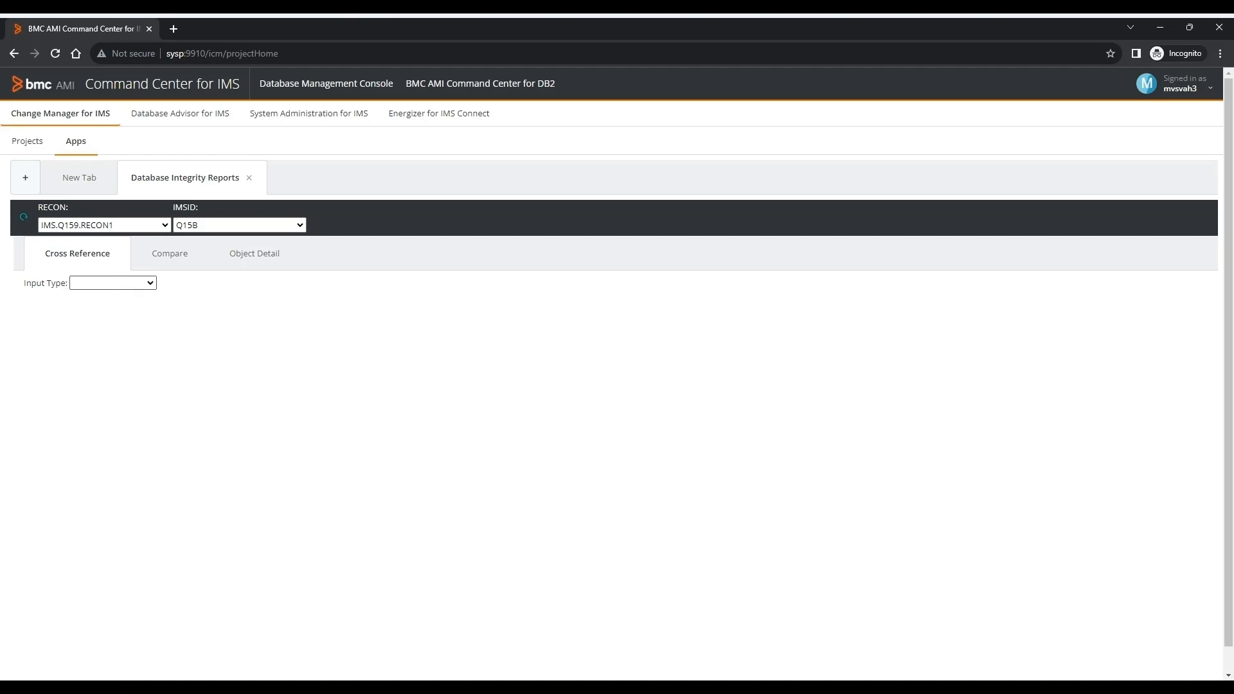
{"action": "left_click", "coordinate": [110, 301]}
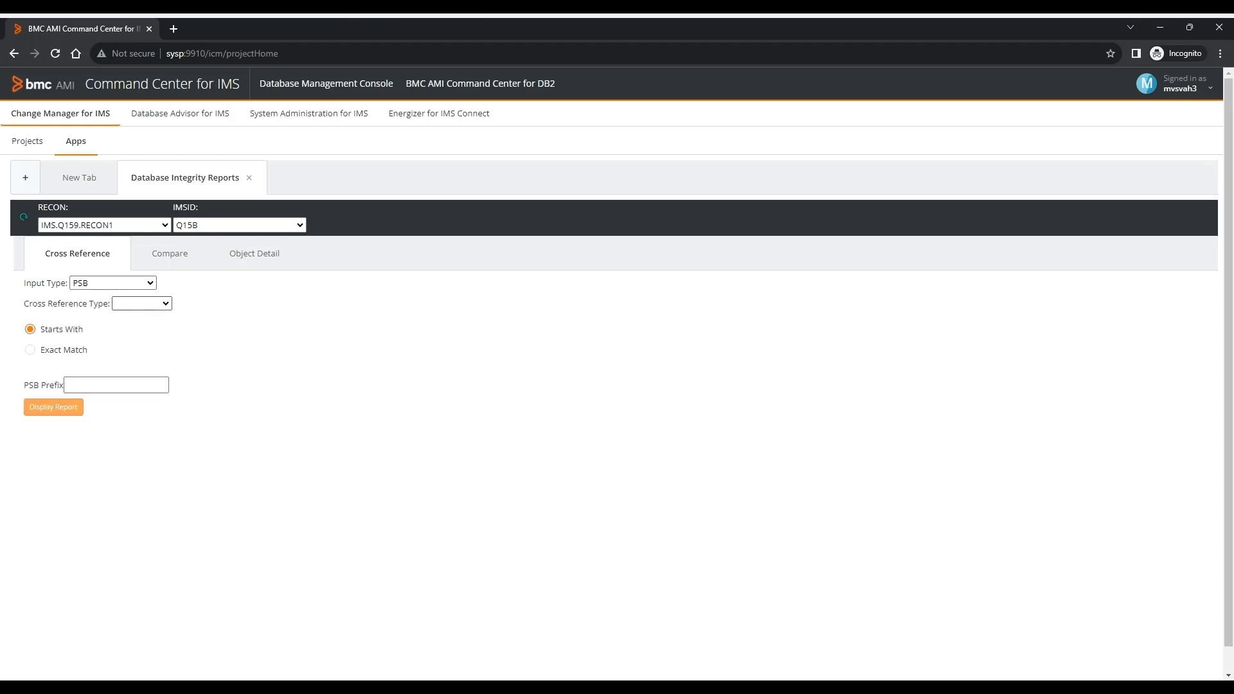
{"action": "left_click", "coordinate": [133, 318]}
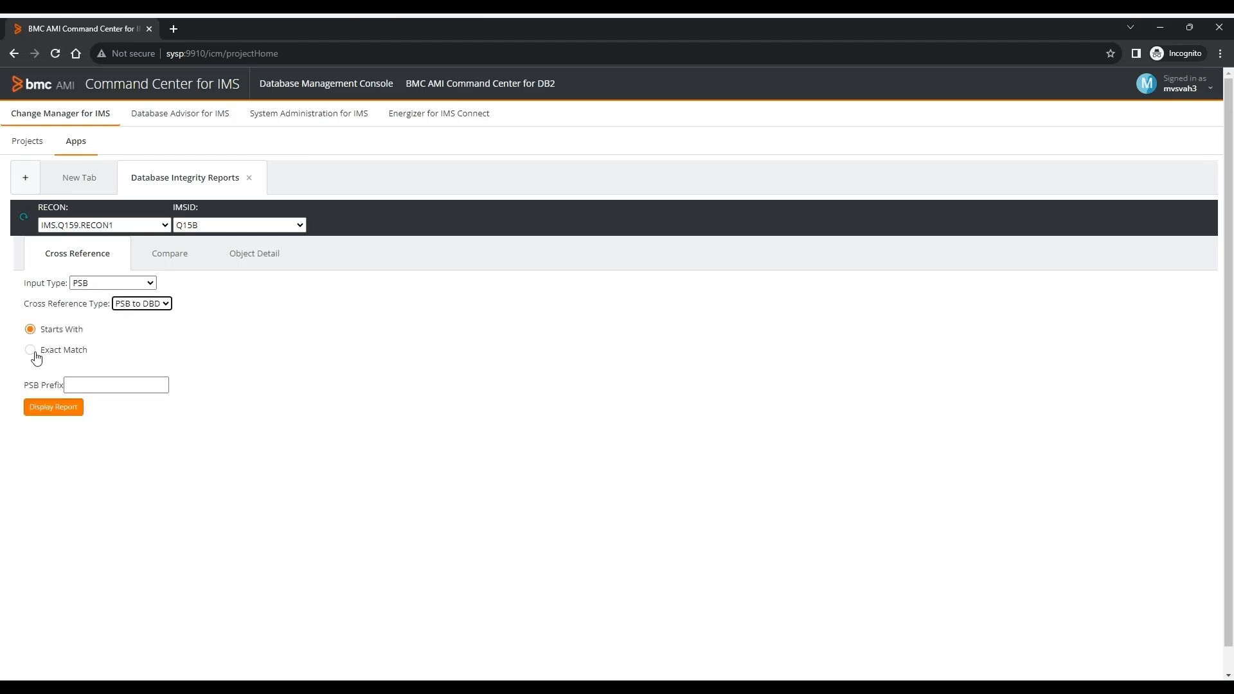
{"action": "left_click", "coordinate": [76, 380]}
{"action": "type", "text": "DFSCP"}
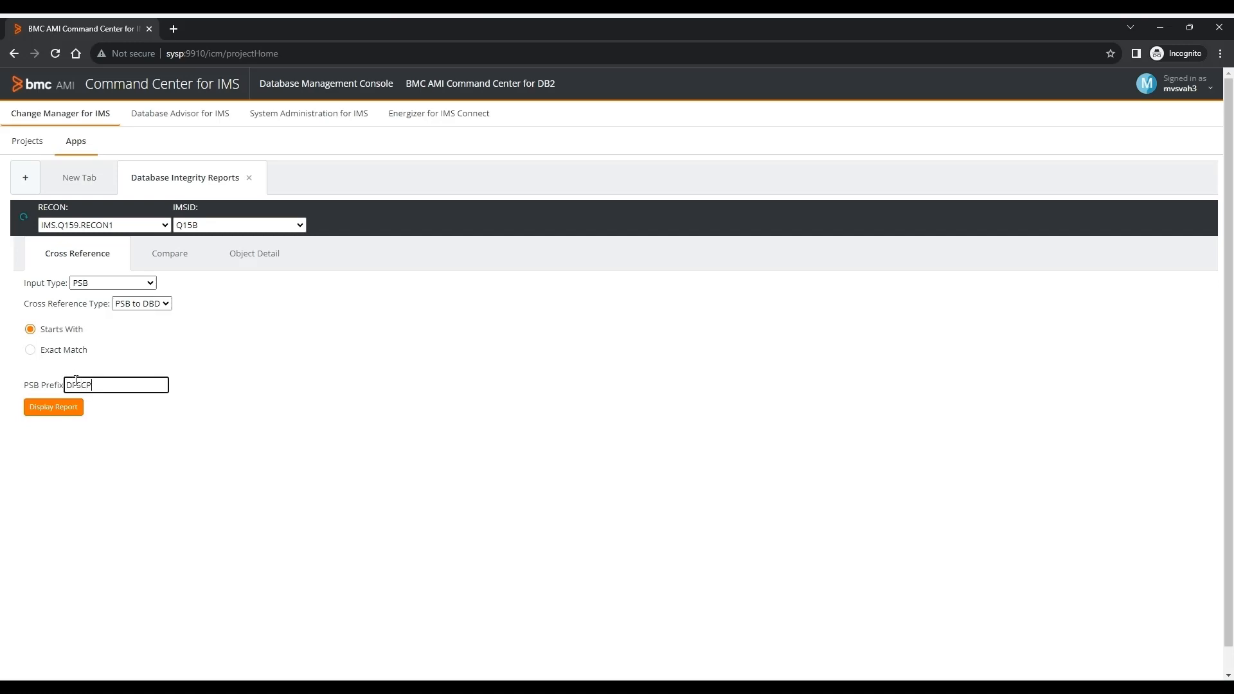
{"action": "left_click", "coordinate": [53, 411]}
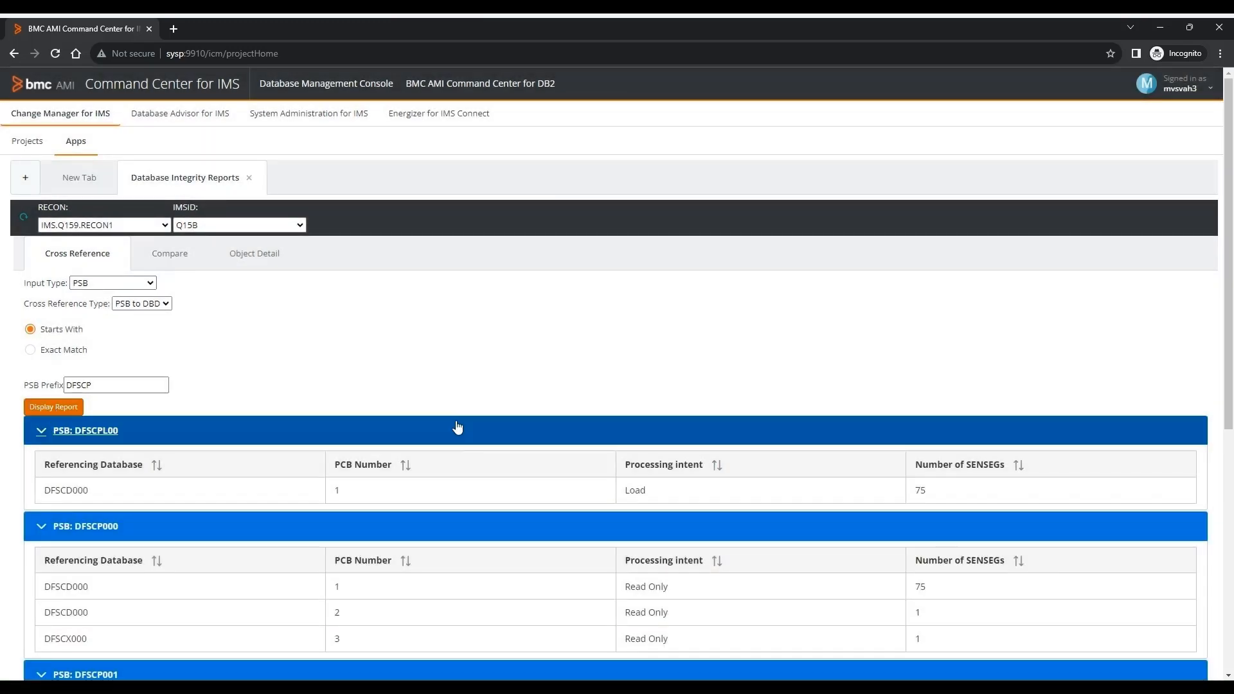
{"action": "mouse_move", "coordinate": [1229, 368]}
{"action": "left_mouse_down"}
{"action": "mouse_move", "coordinate": [1229, 459]}
{"action": "mouse_move", "coordinate": [1230, 369]}
{"action": "left_mouse_up"}
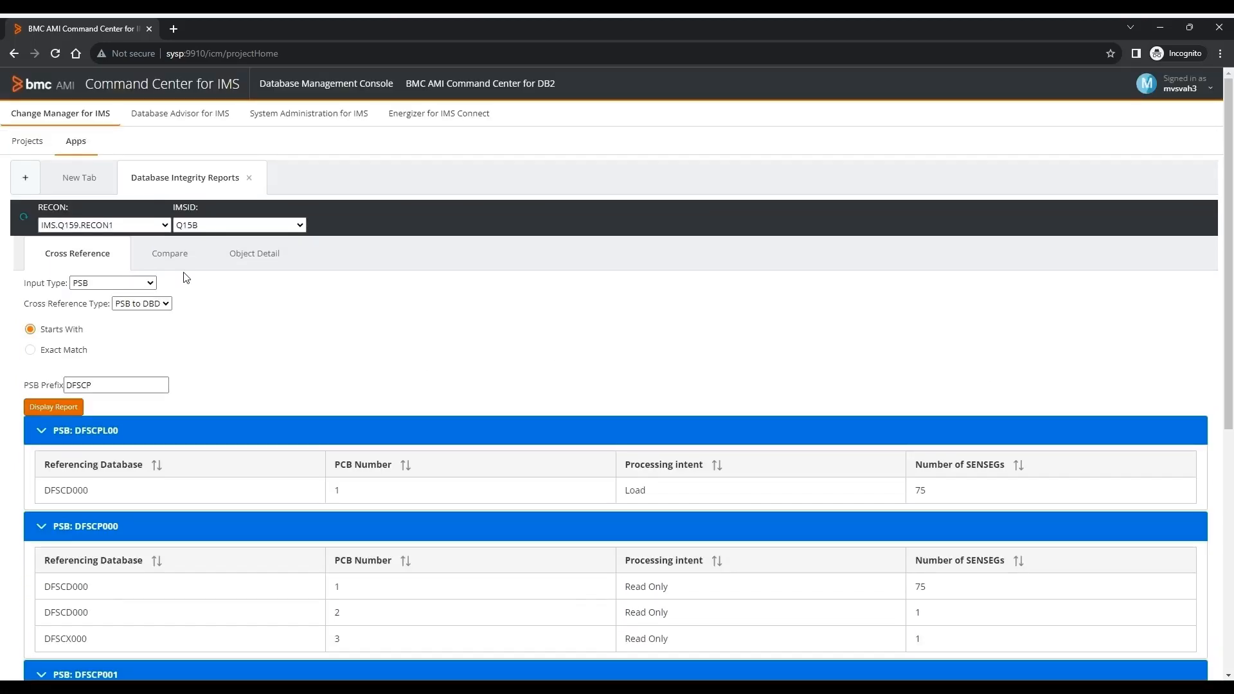
Step: Run a generic DBDLIB TO DBDLIB comparison report of DBD DFSCD000 against the library MVSVAH.HV5A.DBDLIB
{"action": "left_click", "coordinate": [166, 253]}
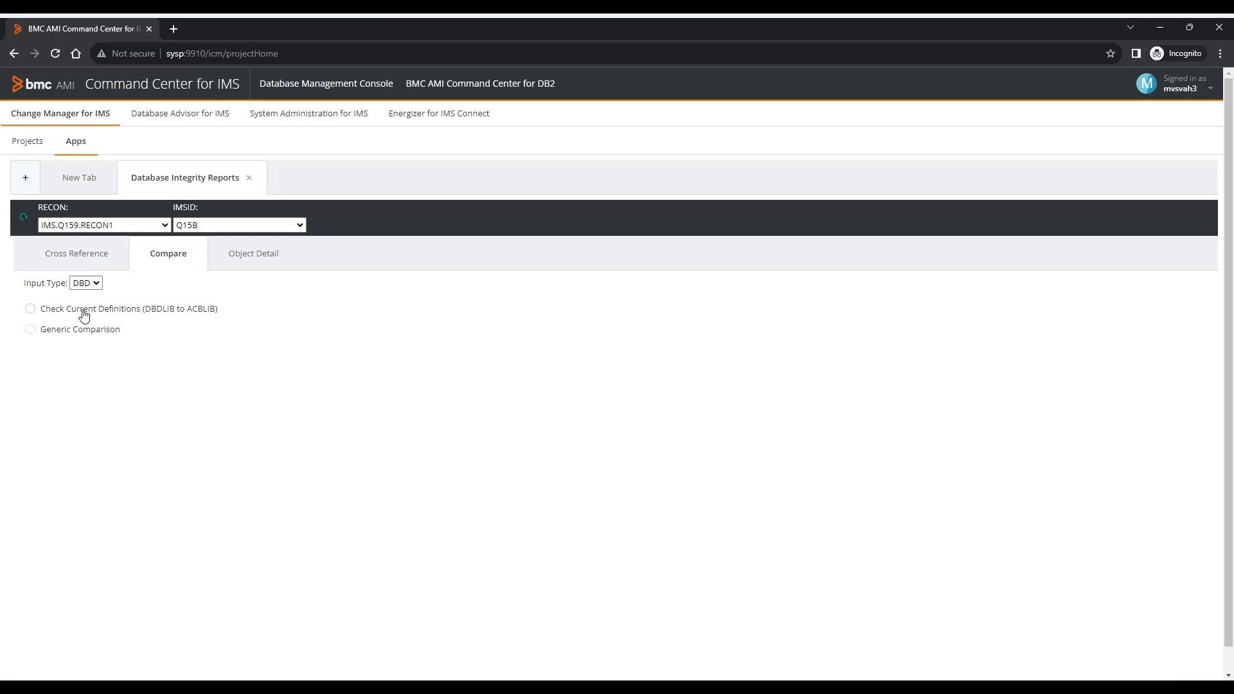
{"action": "left_click", "coordinate": [30, 332]}
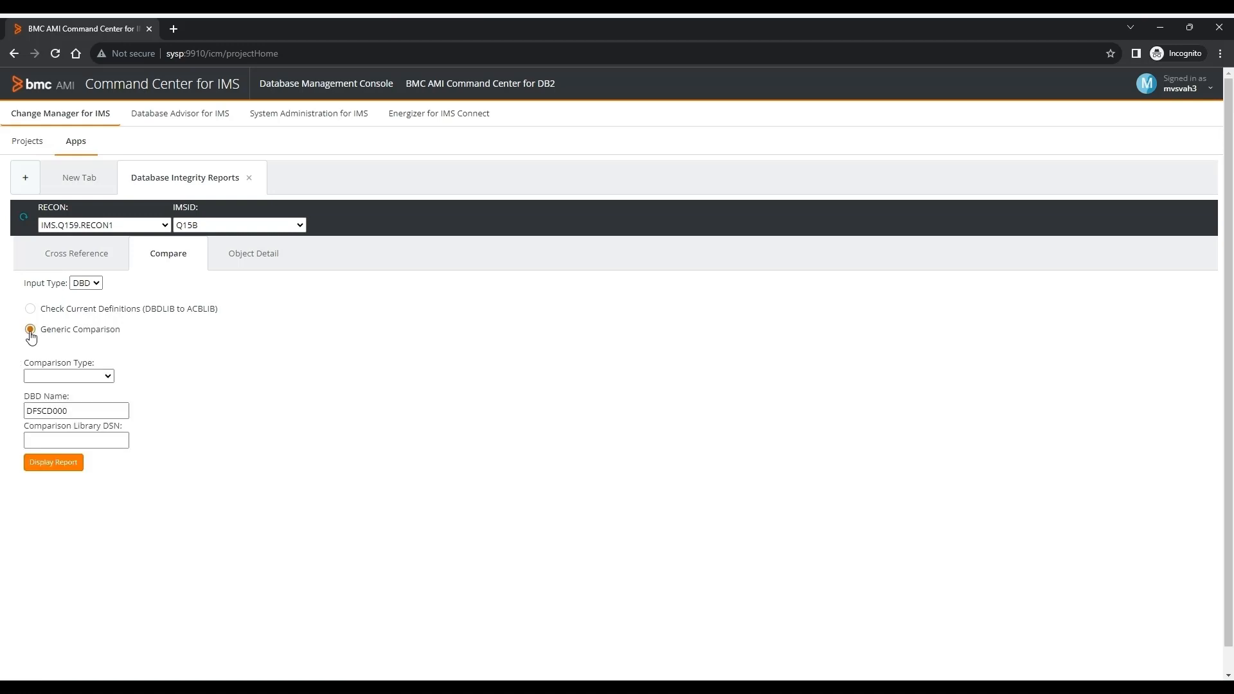
{"action": "left_click", "coordinate": [69, 377]}
{"action": "left_click", "coordinate": [71, 390]}
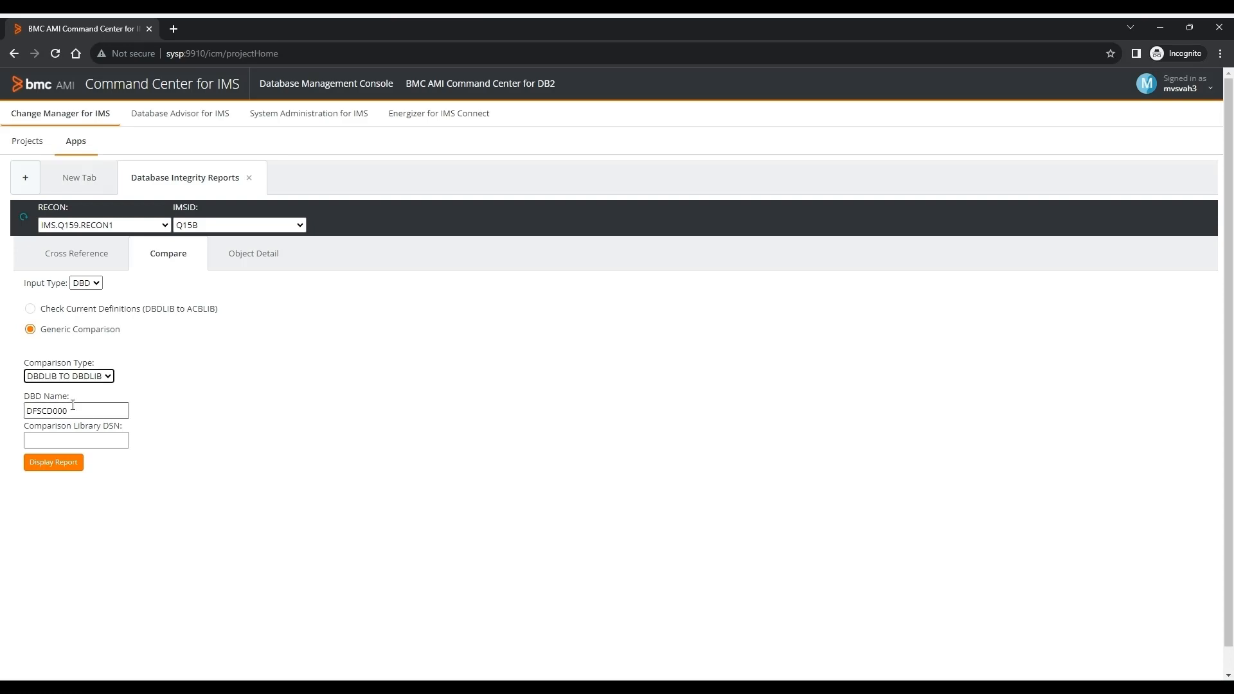
{"action": "left_click", "coordinate": [72, 408]}
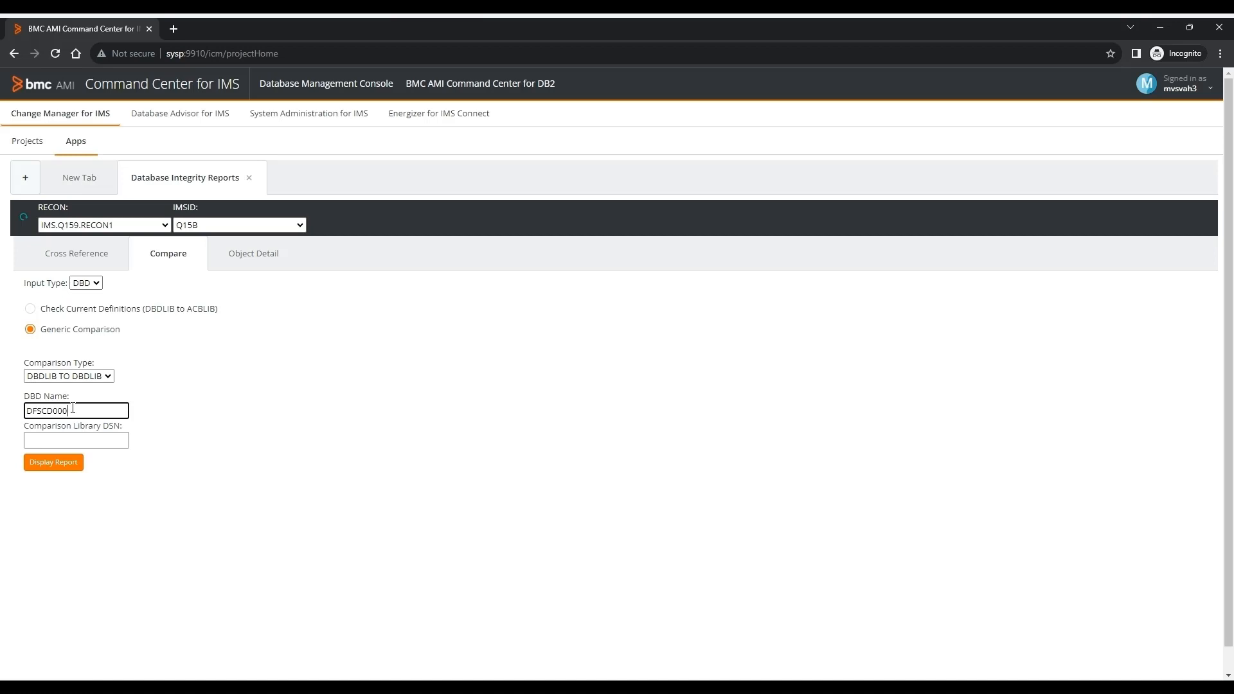
{"action": "left_click", "coordinate": [56, 440]}
{"action": "type", "text": "MVSVAH."}
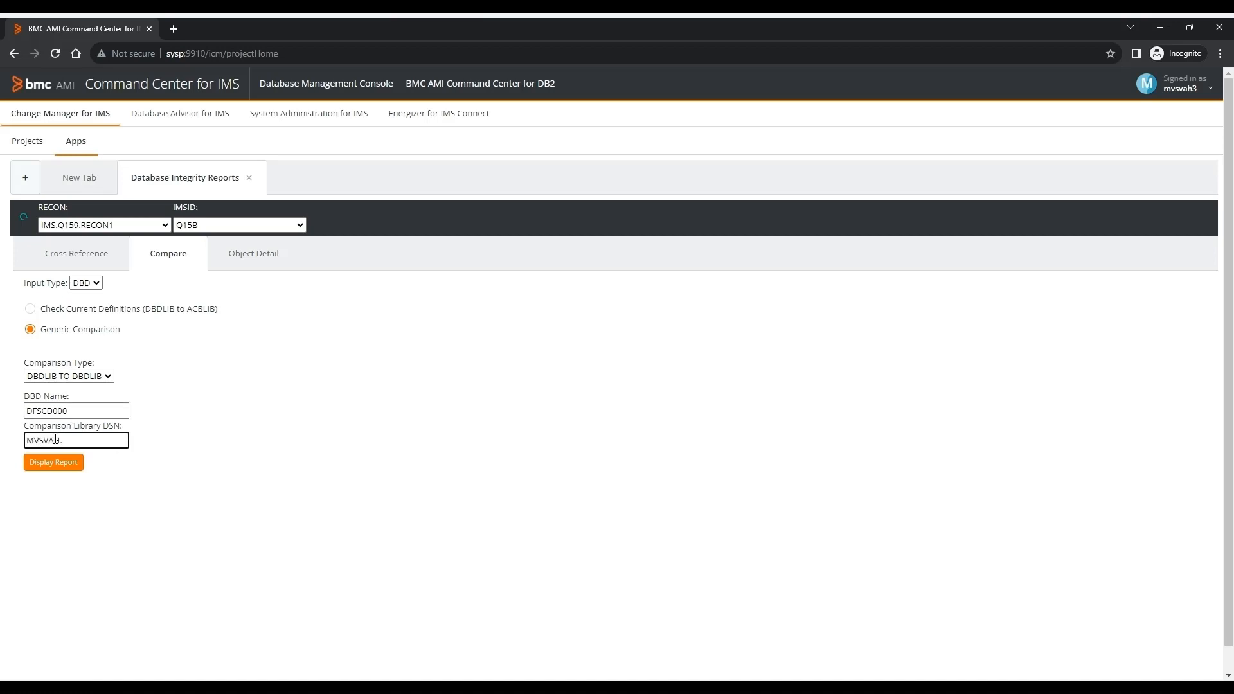
{"action": "type", "text": "HV5A.DBDLIB"}
{"action": "left_click", "coordinate": [54, 463]}
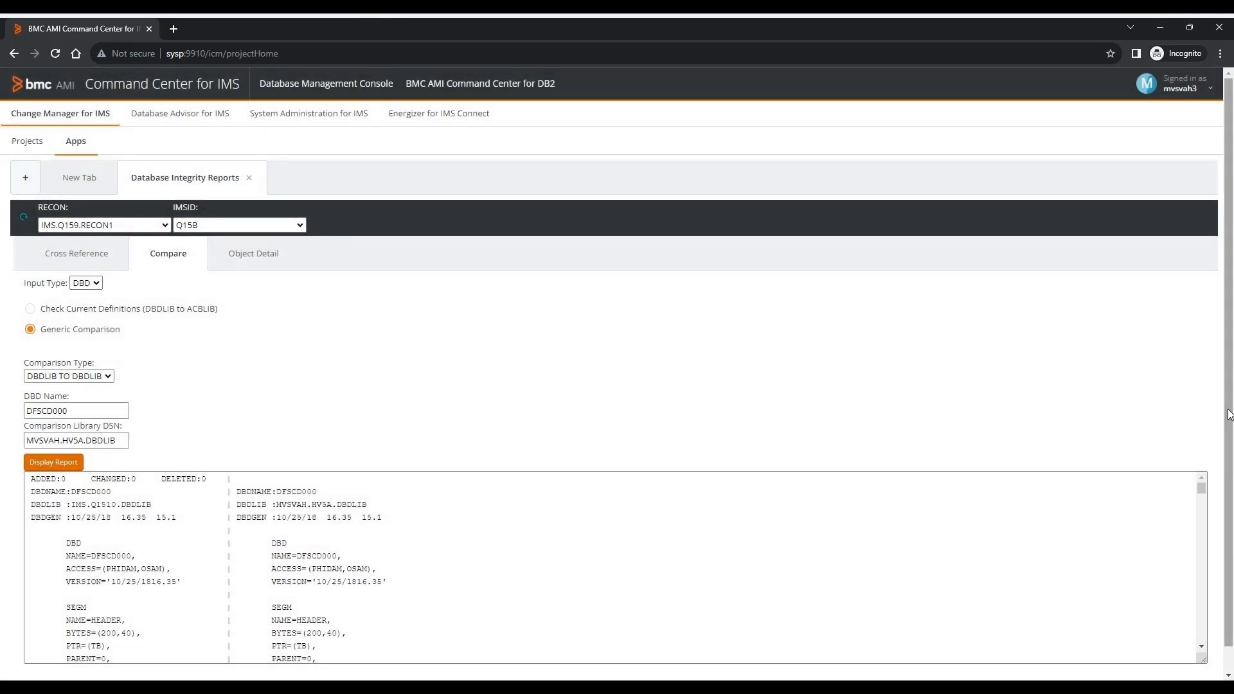
Step: Display an object detail report for DBD DFSCD000 using the DBD from DBDLIB detail information
{"action": "left_click", "coordinate": [242, 260]}
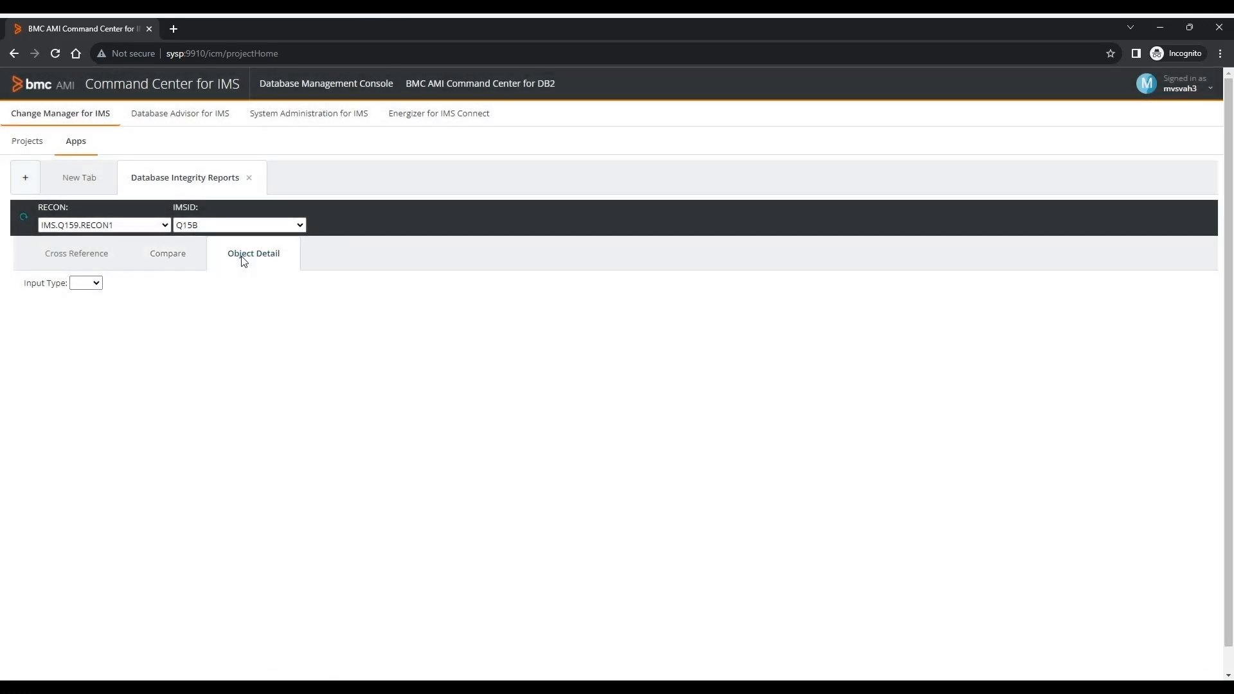
{"action": "left_click", "coordinate": [91, 288]}
{"action": "left_click", "coordinate": [83, 305]}
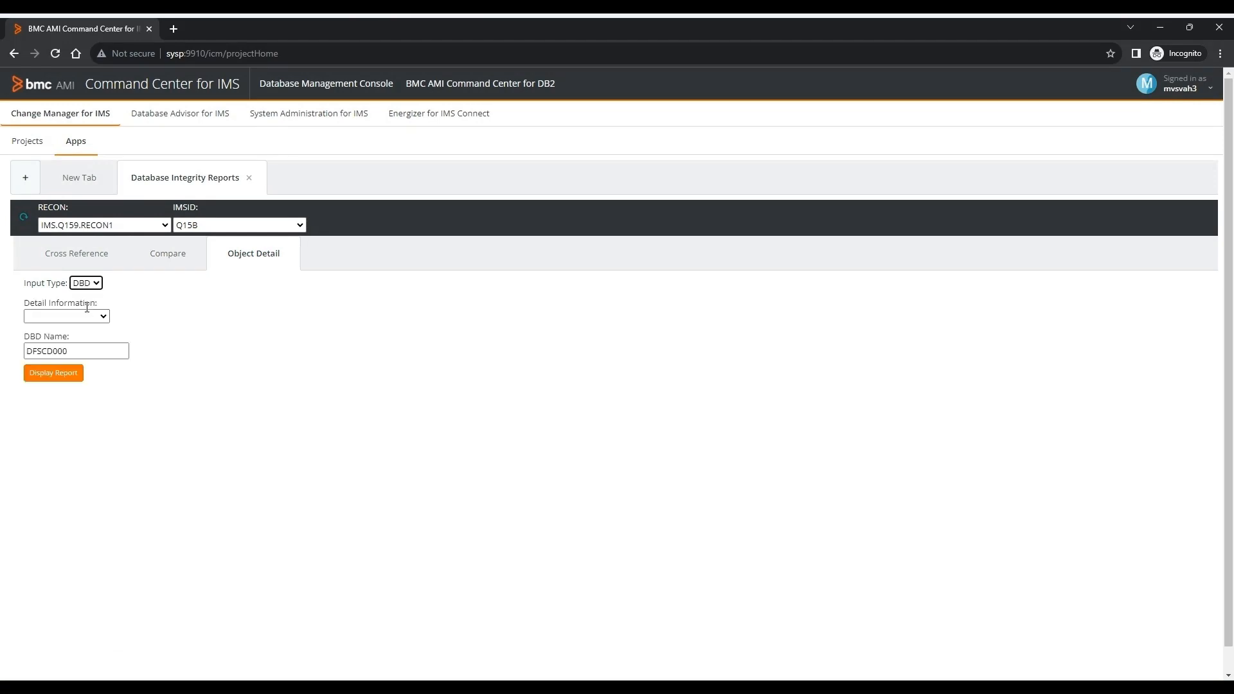
{"action": "left_click", "coordinate": [104, 317]}
{"action": "left_click", "coordinate": [103, 329]}
{"action": "left_click", "coordinate": [79, 355]}
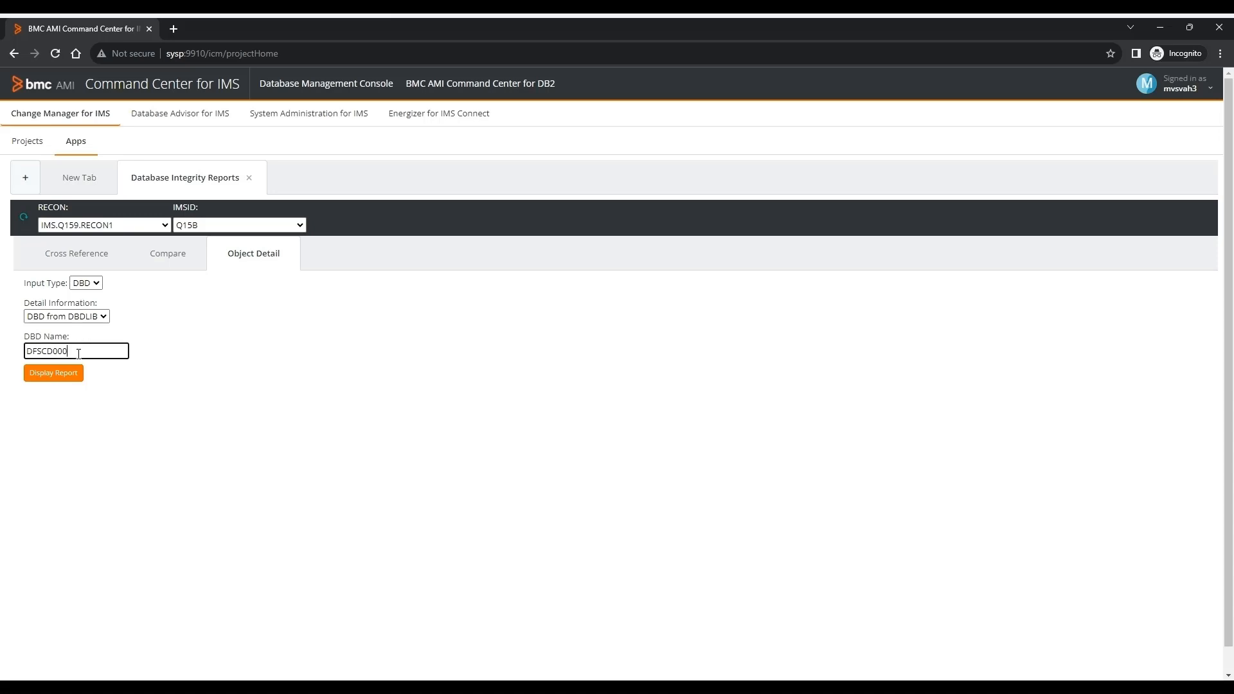
{"action": "left_click", "coordinate": [54, 380]}
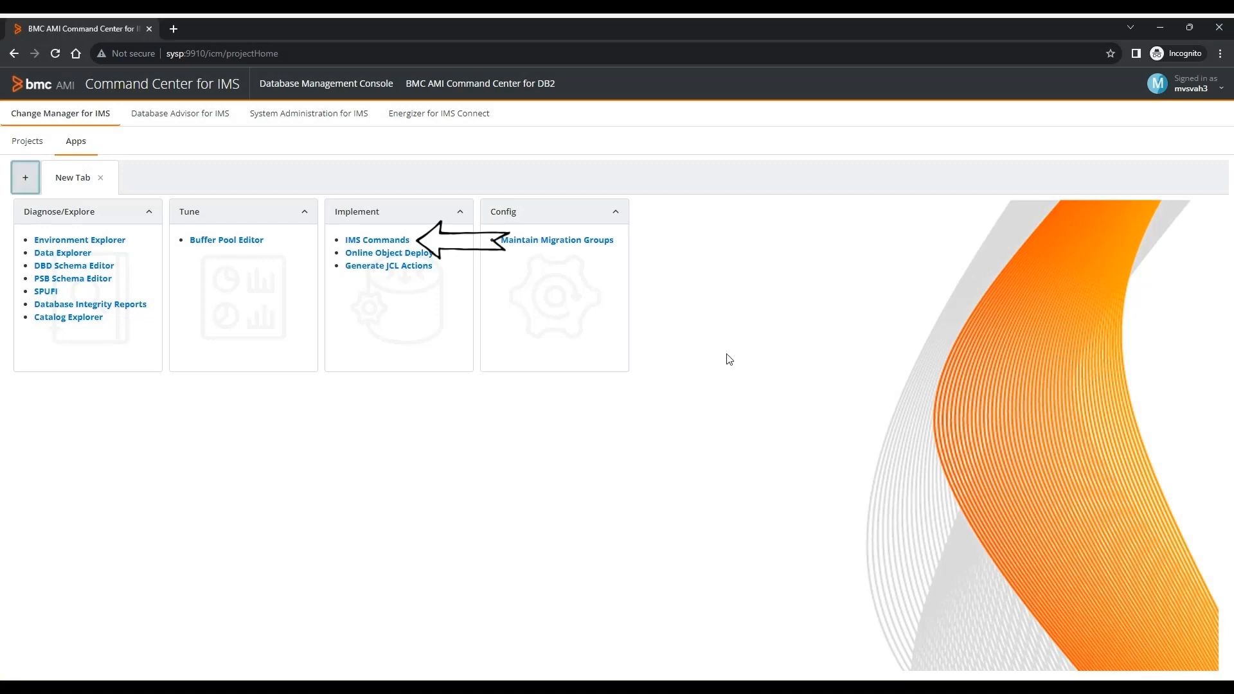
Step: Open the IMS Commands app and select IMSPLEX PLX59 as the command target
{"action": "left_click", "coordinate": [377, 243]}
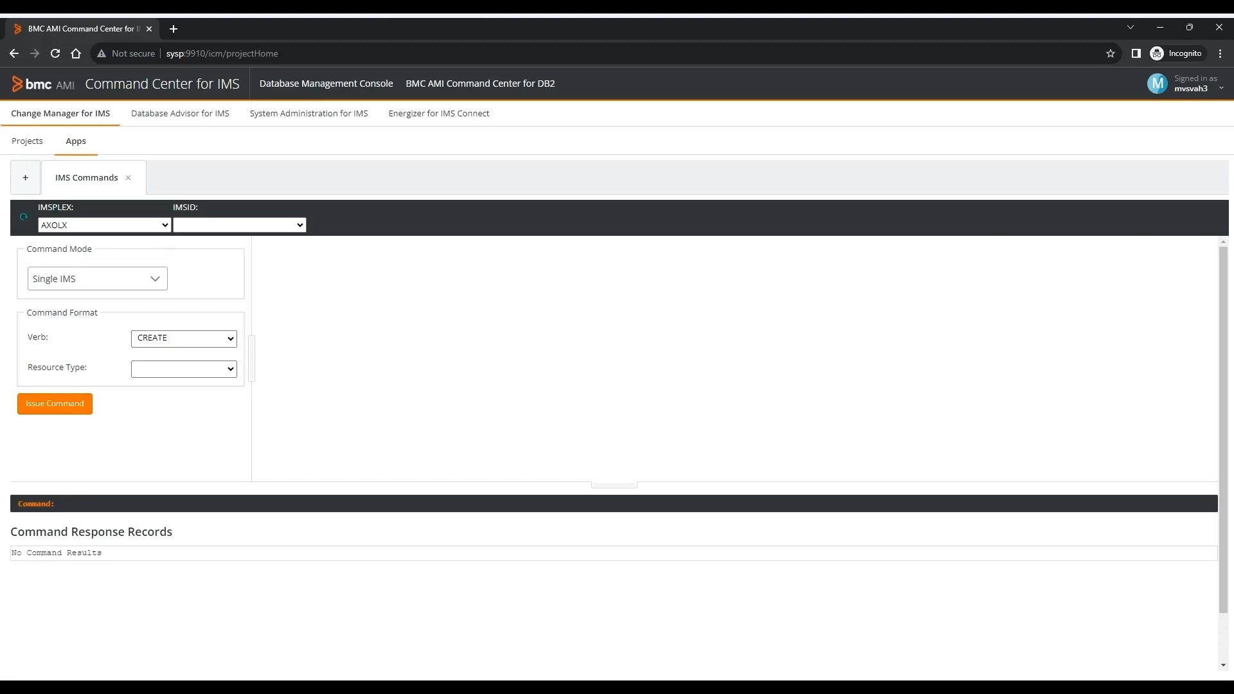
{"action": "left_click", "coordinate": [73, 380]}
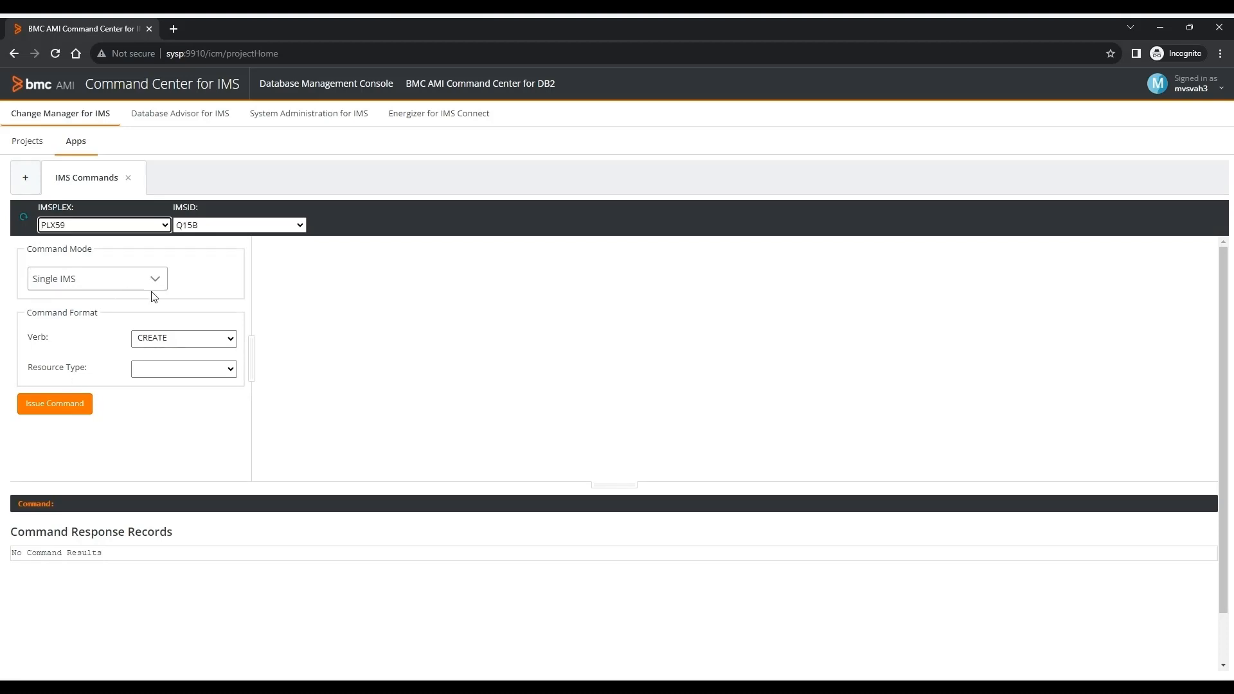
{"action": "left_click", "coordinate": [192, 288]}
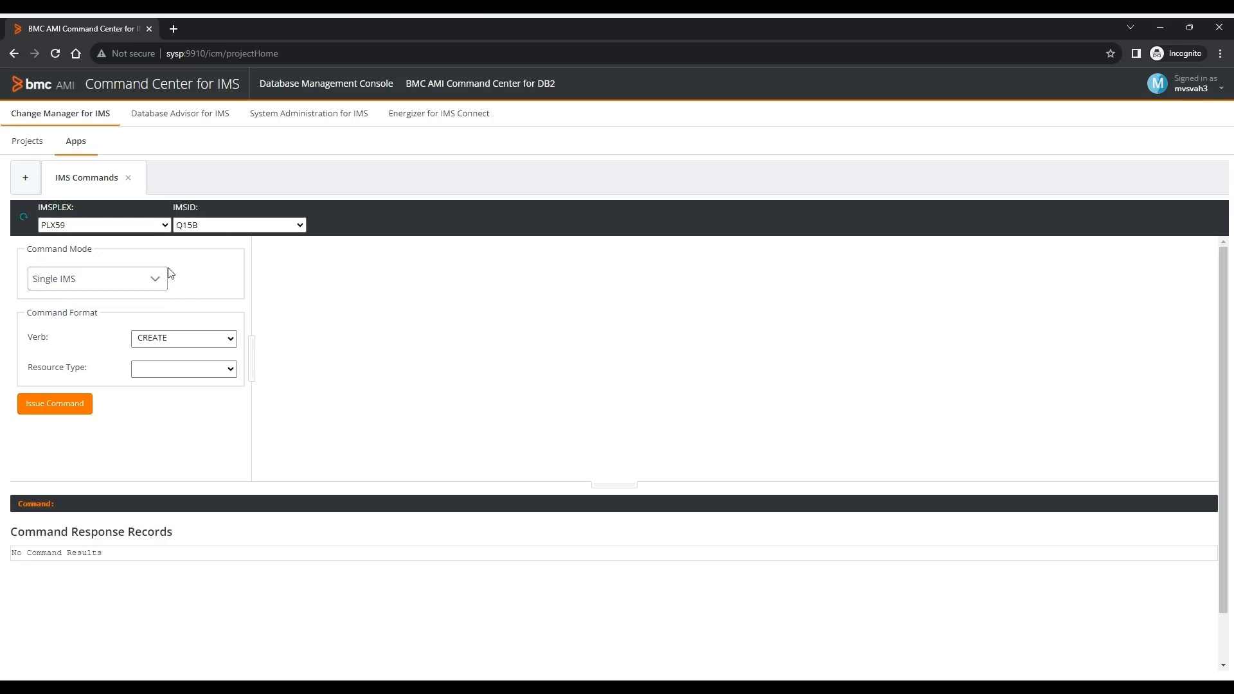
Step: Switch the command mode through PLEX-wide and Multiple IMS, and return it to Single IMS
{"action": "left_click", "coordinate": [165, 276]}
{"action": "left_click", "coordinate": [165, 276]}
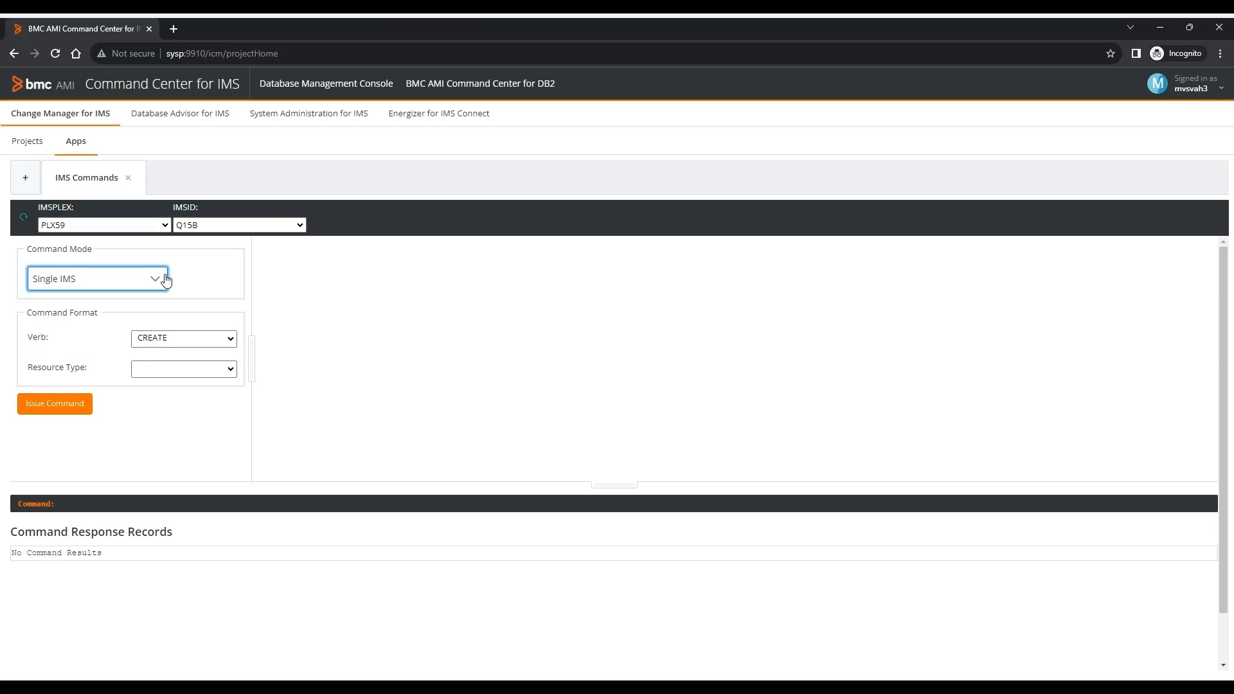
{"action": "key", "text": "Down"}
{"action": "key", "text": "Down"}
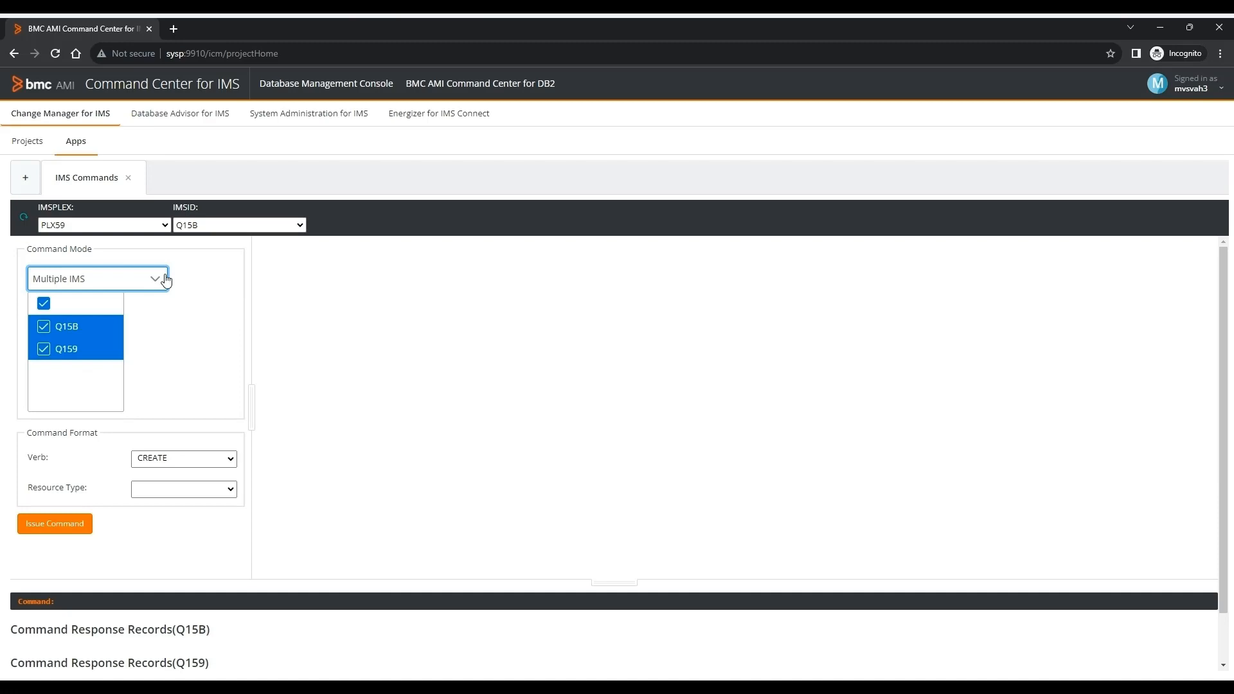
{"action": "key", "text": "Up"}
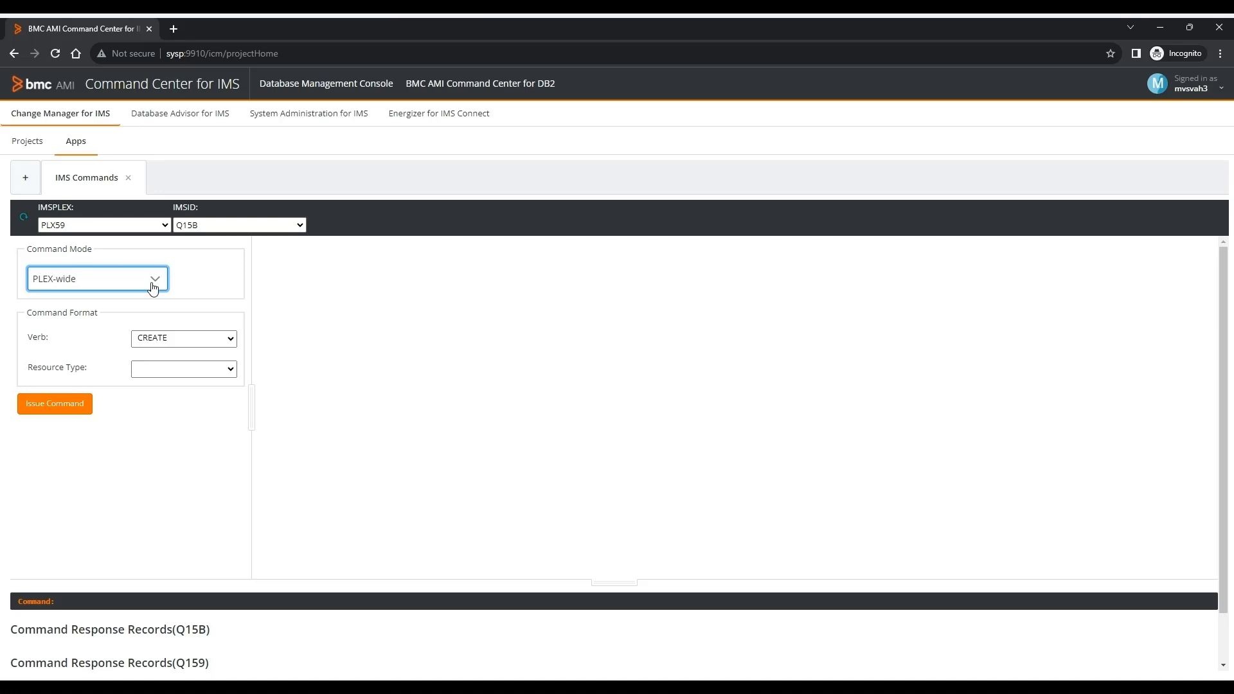
{"action": "key", "text": "Up"}
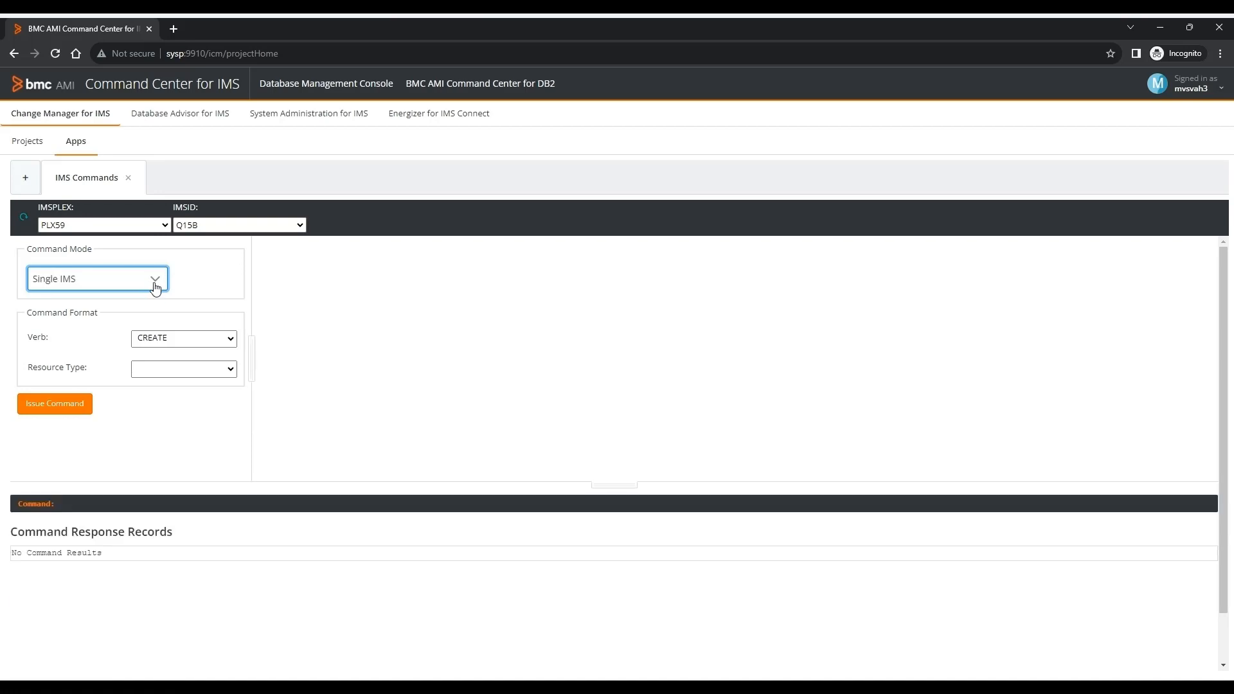
Step: Set the command verb to QUERY and the resource type to IMS
{"action": "left_click", "coordinate": [157, 337]}
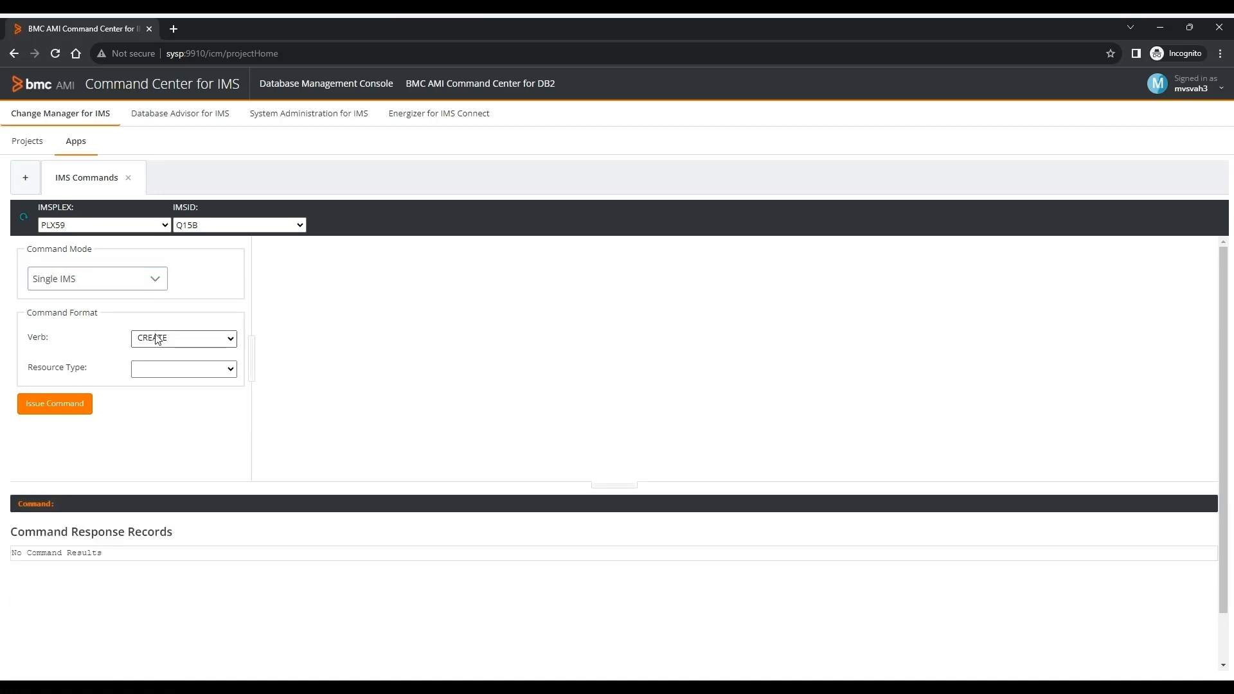
{"action": "left_click", "coordinate": [154, 424]}
{"action": "left_click", "coordinate": [230, 371]}
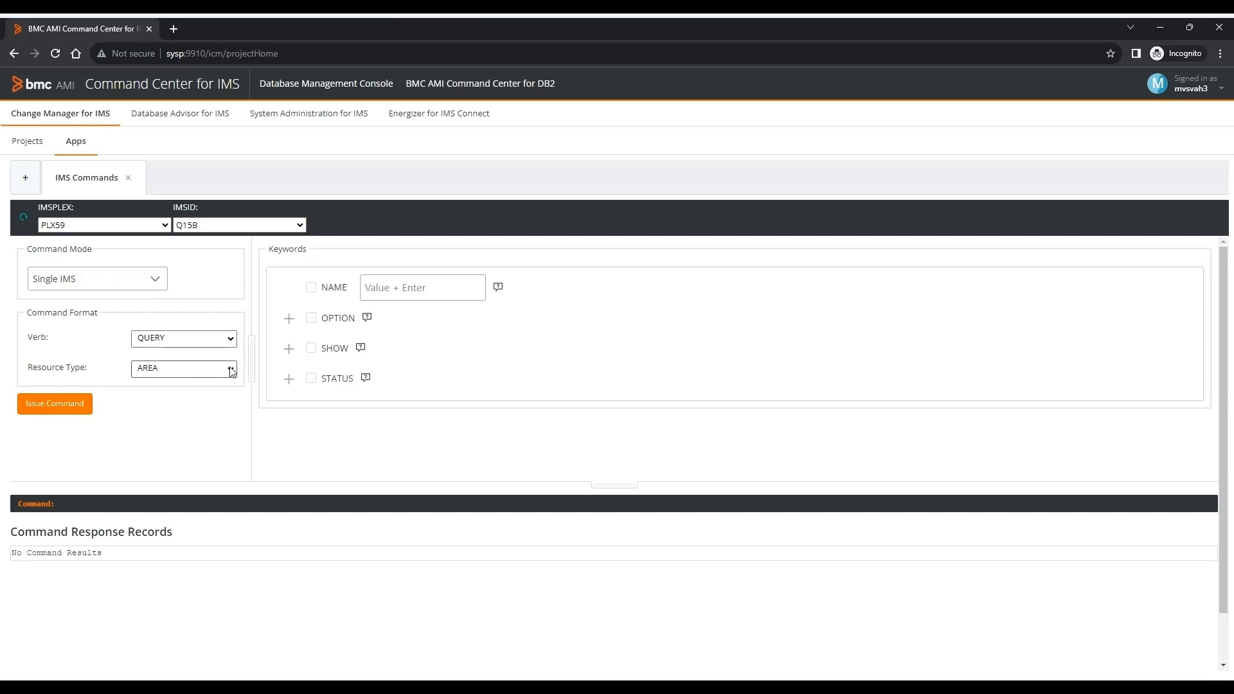
{"action": "left_click", "coordinate": [157, 424]}
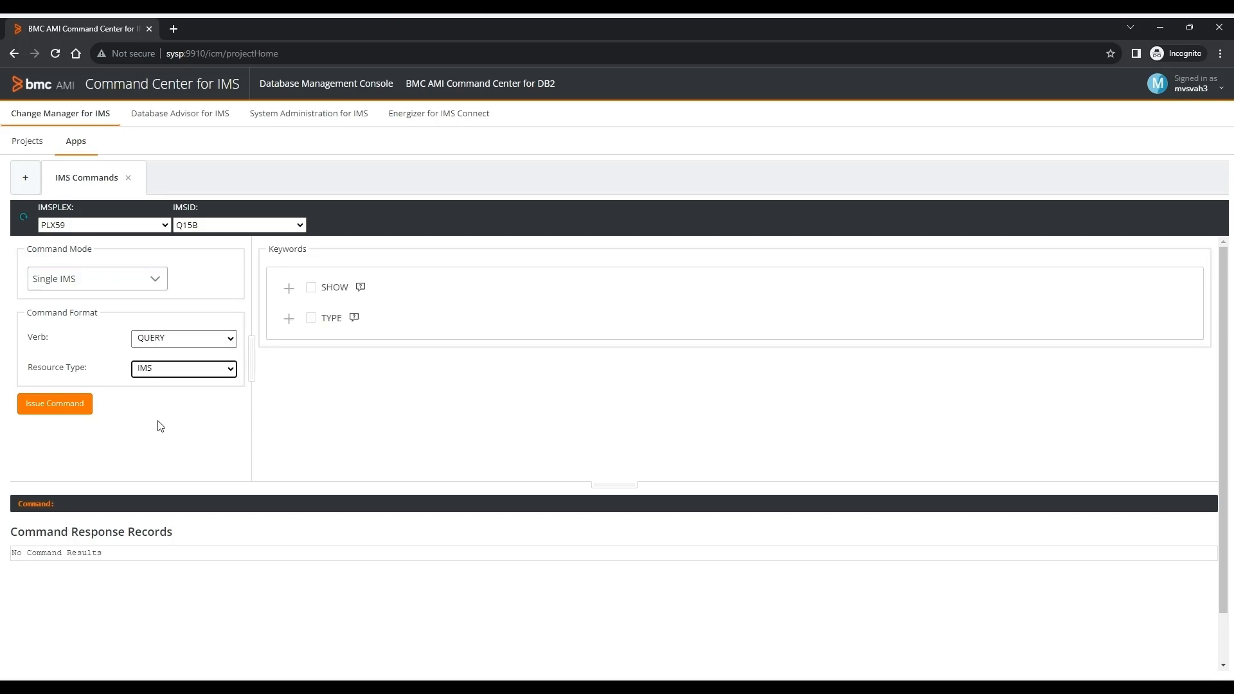
Step: Add the SHOW and TYPE keywords to the QUERY IMS command, each with the ALL option
{"action": "left_click", "coordinate": [289, 293]}
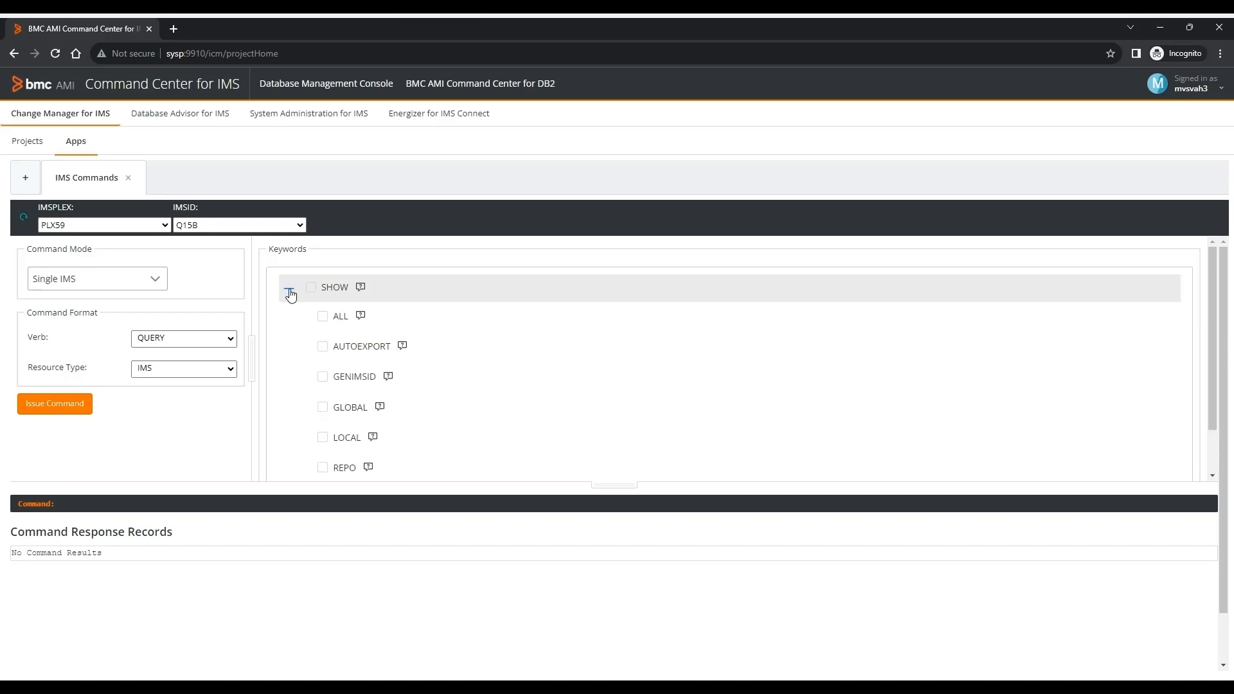
{"action": "left_click", "coordinate": [311, 288]}
{"action": "left_click", "coordinate": [322, 316]}
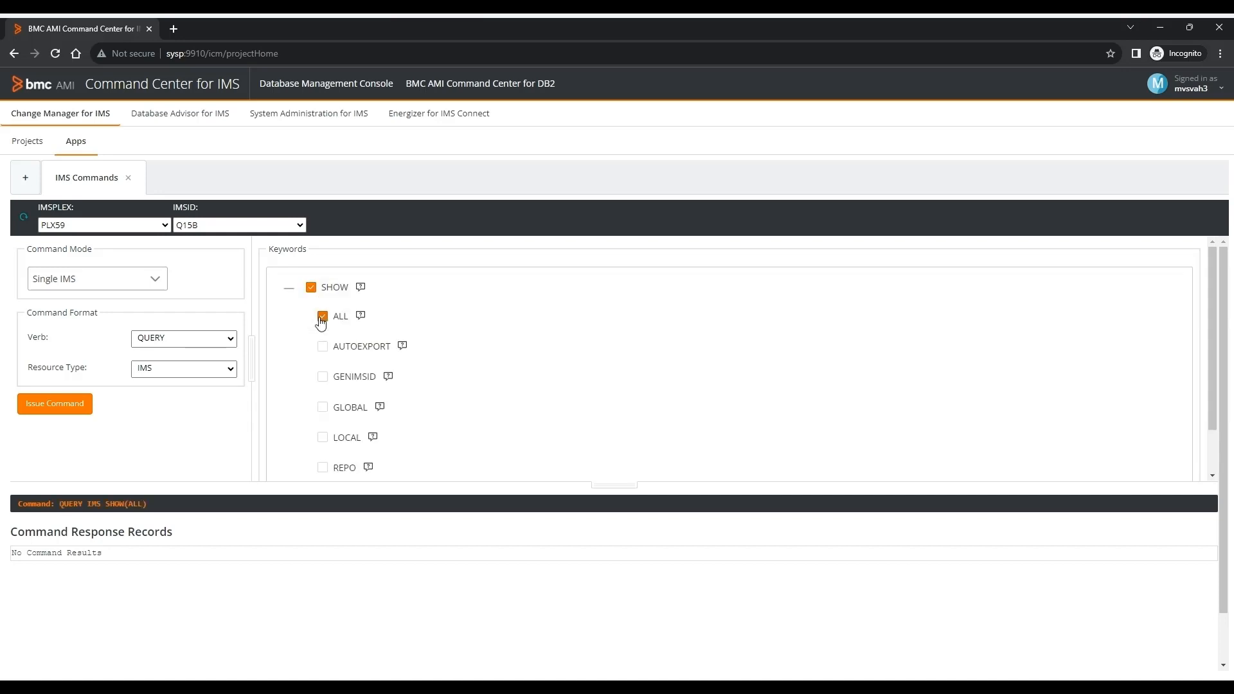
{"action": "scroll", "coordinate": [1215, 295], "scroll_direction": "down", "scroll_amount": 1}
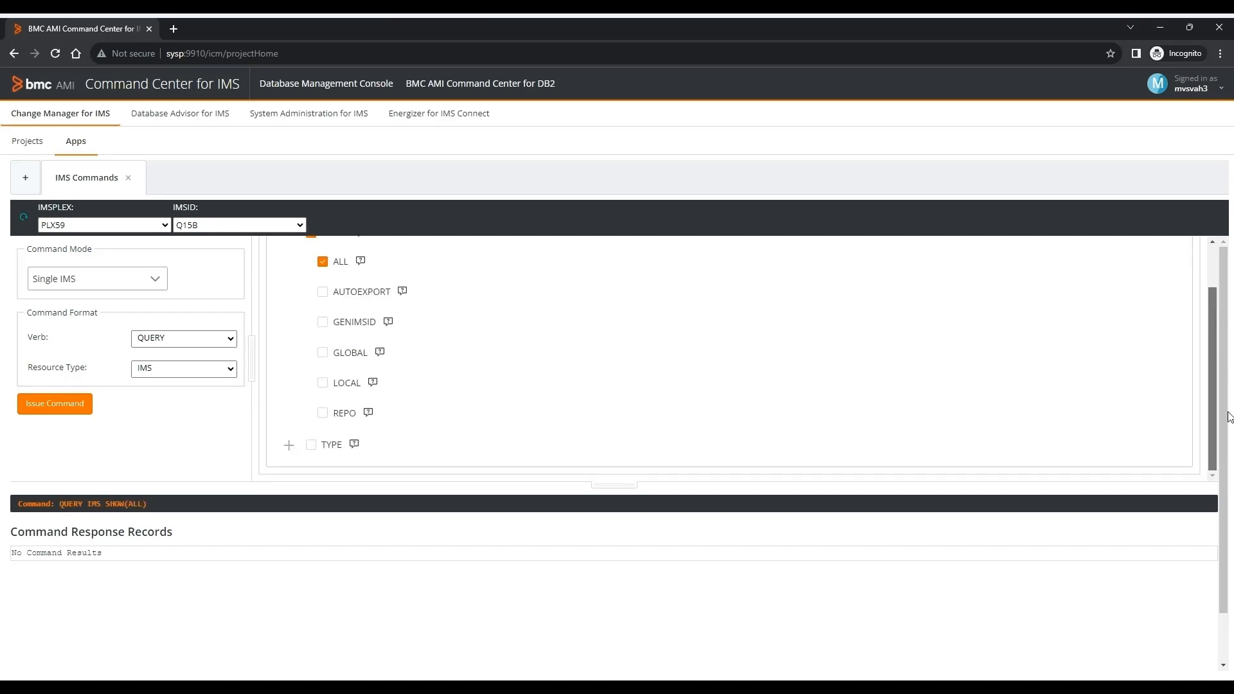
{"action": "left_click", "coordinate": [311, 450]}
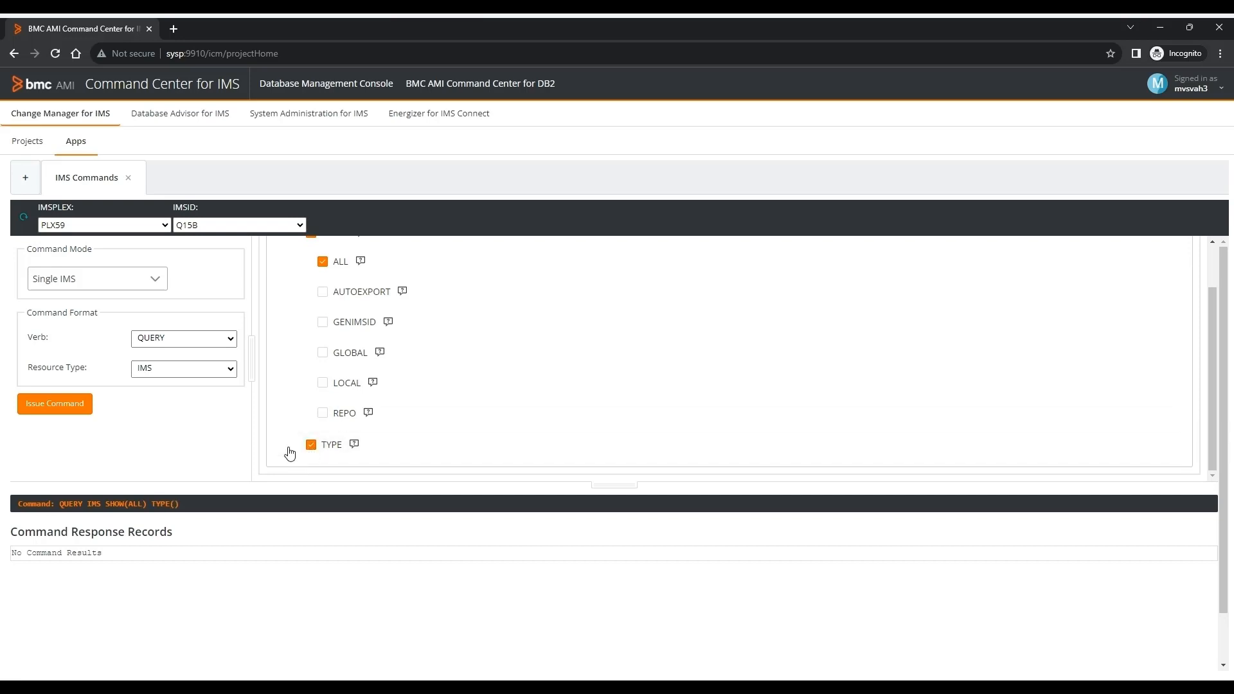
{"action": "left_click", "coordinate": [289, 447]}
{"action": "left_click", "coordinate": [323, 476]}
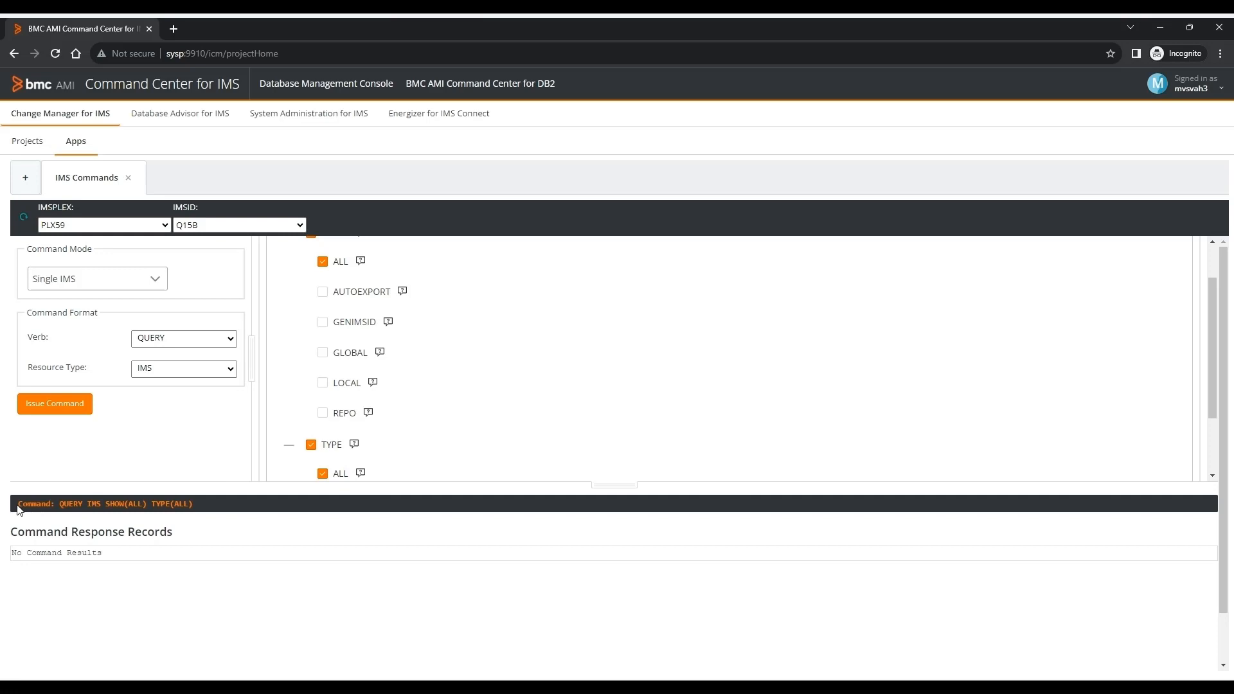
Step: Issue the QUERY IMS SHOW(ALL) TYPE(ALL) command and highlight its command response records
{"action": "left_click_drag", "start_coordinate": [18, 507], "coordinate": [197, 515]}
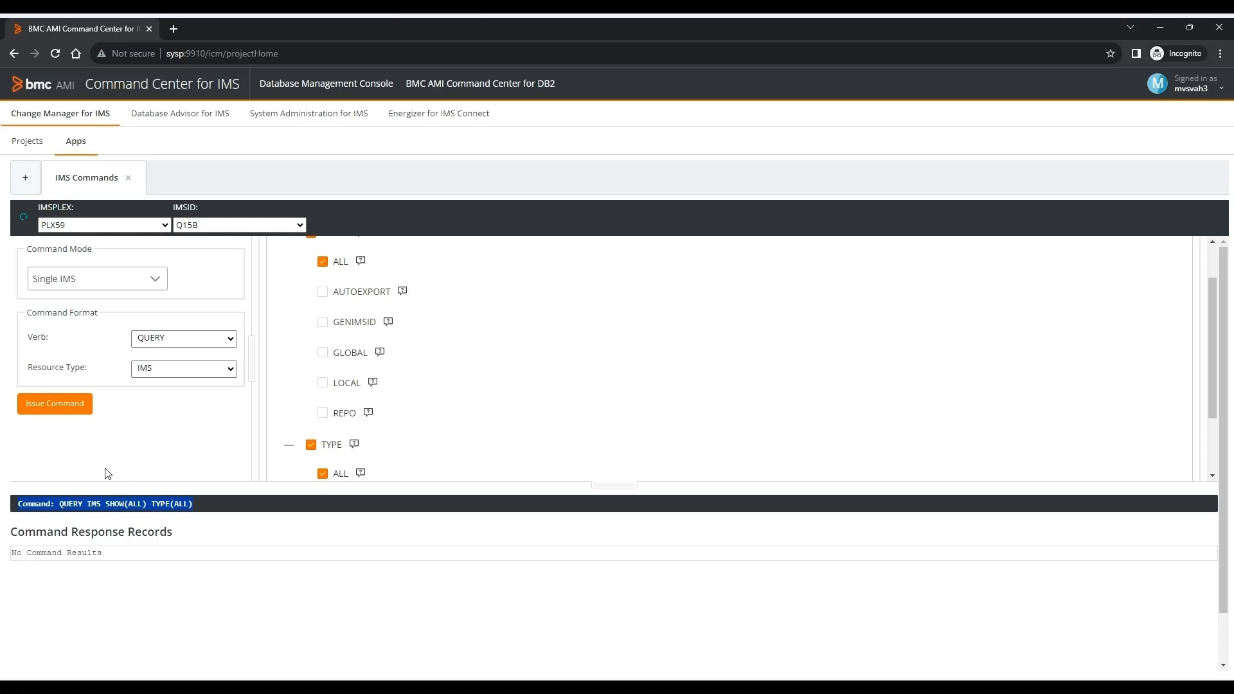
{"action": "left_click", "coordinate": [45, 408]}
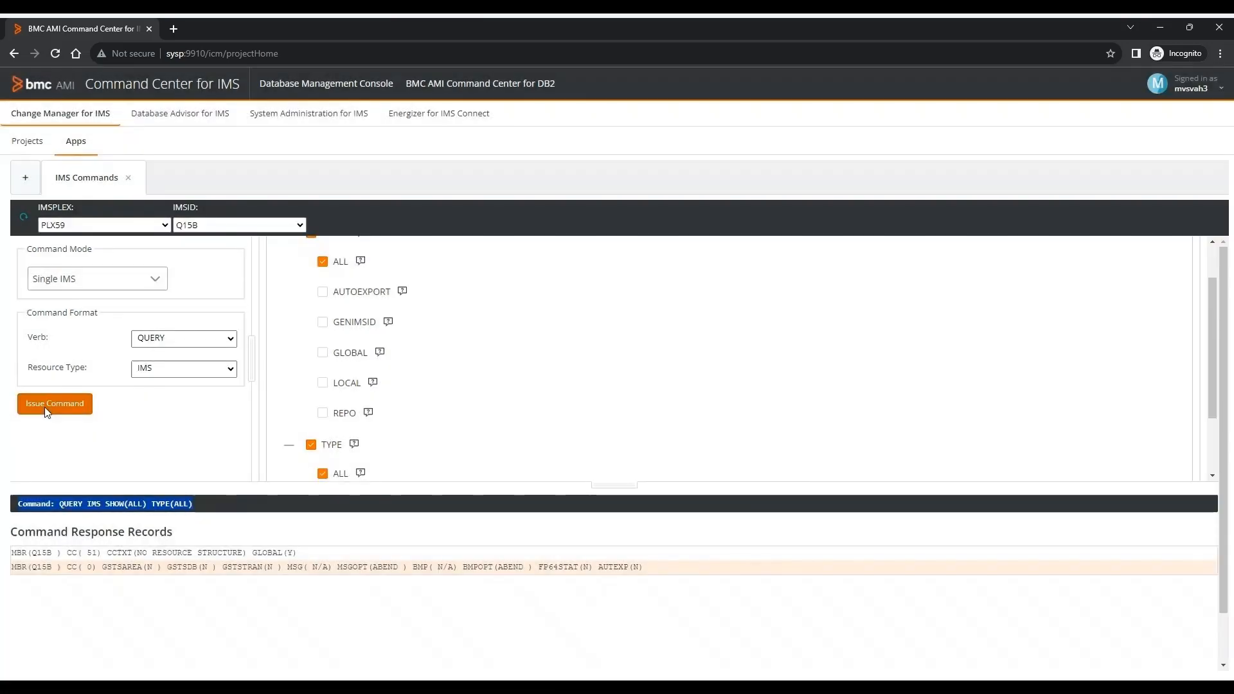
{"action": "left_click", "coordinate": [13, 552]}
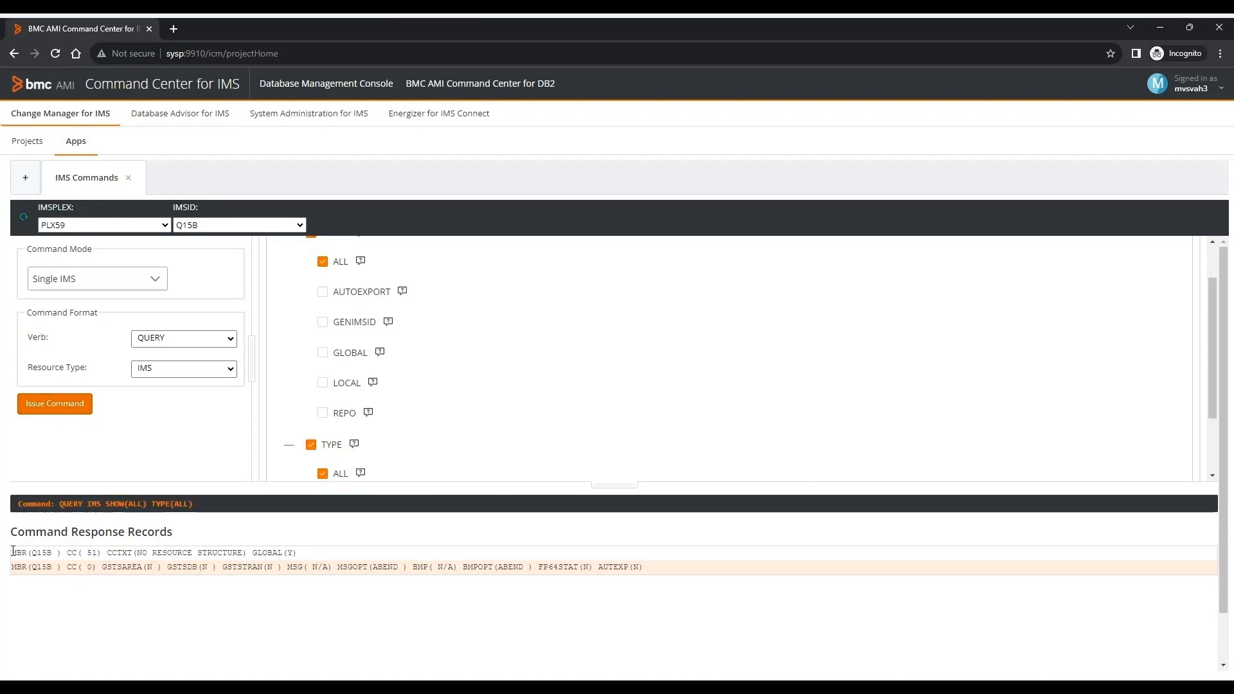
{"action": "left_click_drag", "start_coordinate": [13, 551], "coordinate": [655, 571]}
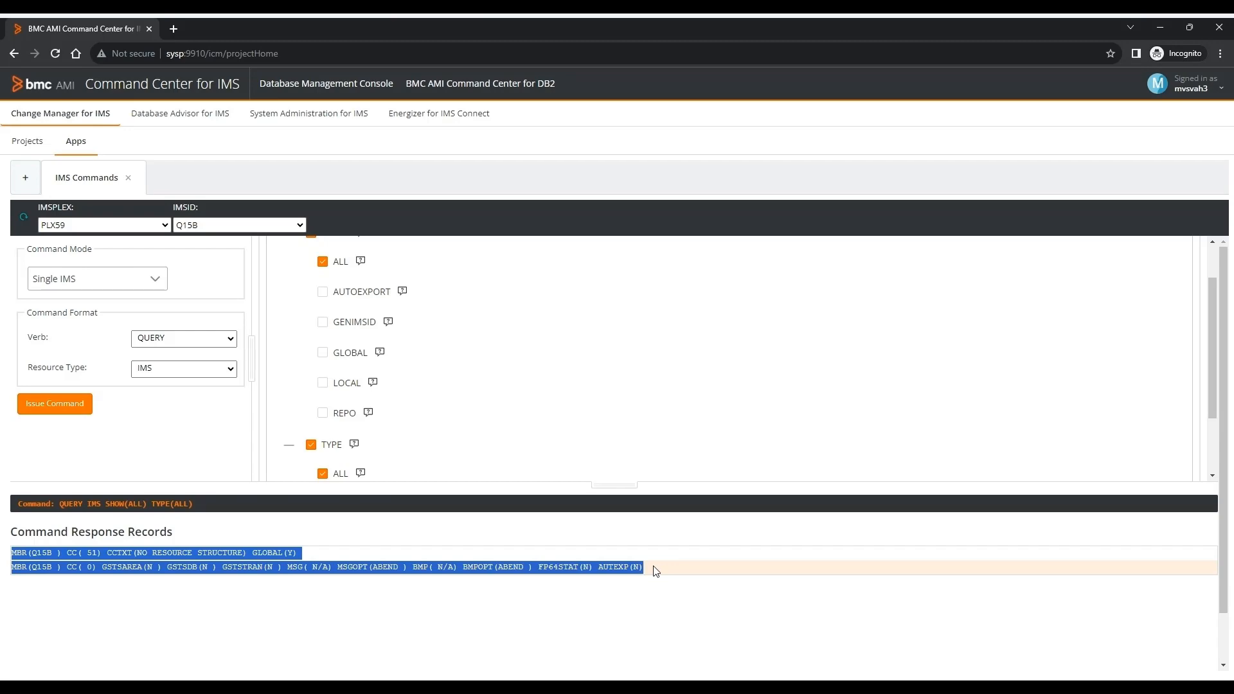